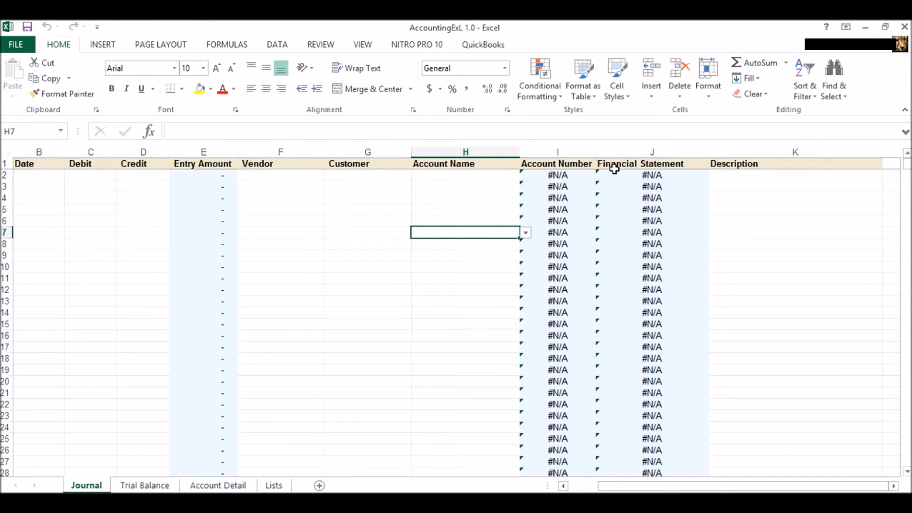
Step: Review the layout of the Journal, Trial Balance and Account Detail sheets
{"action": "left_click", "coordinate": [775, 229]}
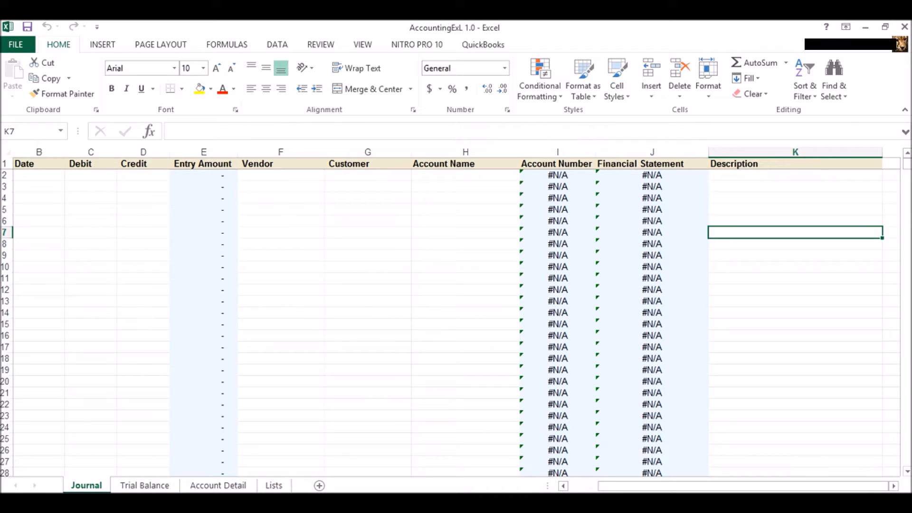
{"action": "left_click", "coordinate": [153, 486]}
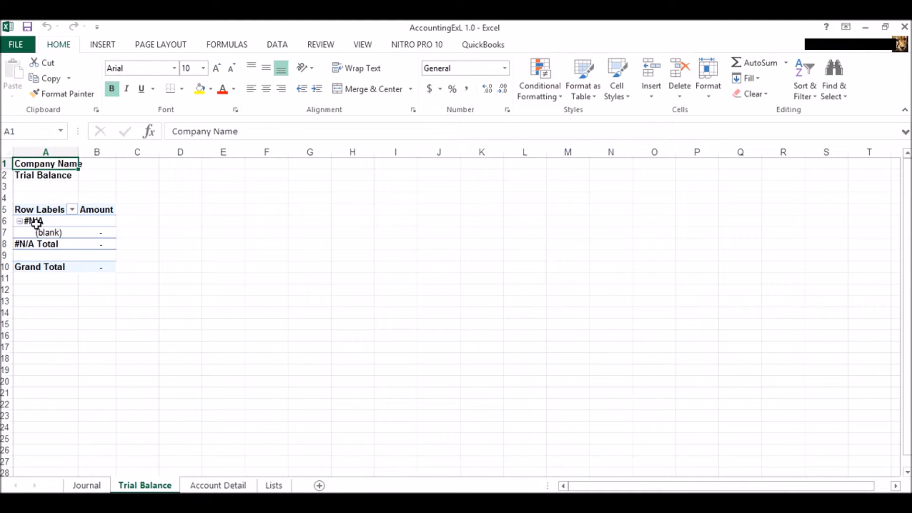
{"action": "left_click", "coordinate": [87, 487]}
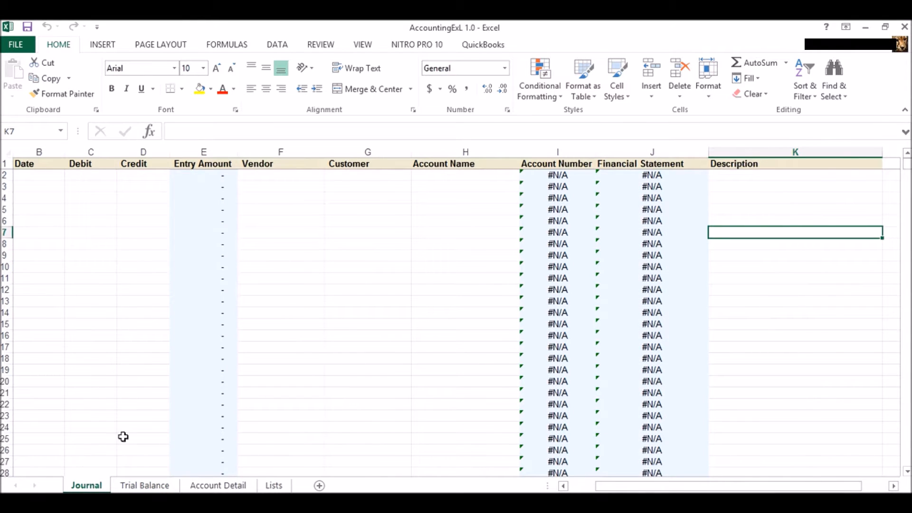
{"action": "left_click", "coordinate": [142, 485]}
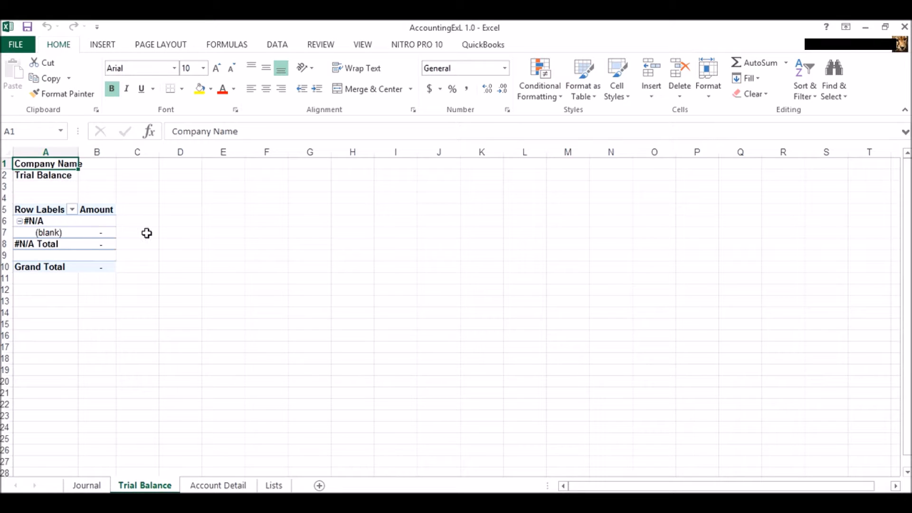
{"action": "left_click", "coordinate": [225, 486]}
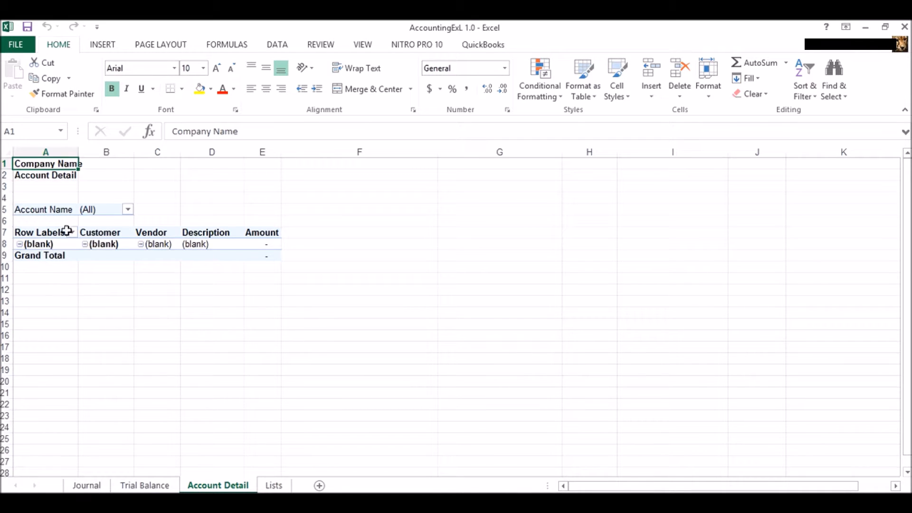
Step: Examine the account names, financial statements, account numbers, vendors and customers set up on the Lists sheet
{"action": "left_click", "coordinate": [275, 486]}
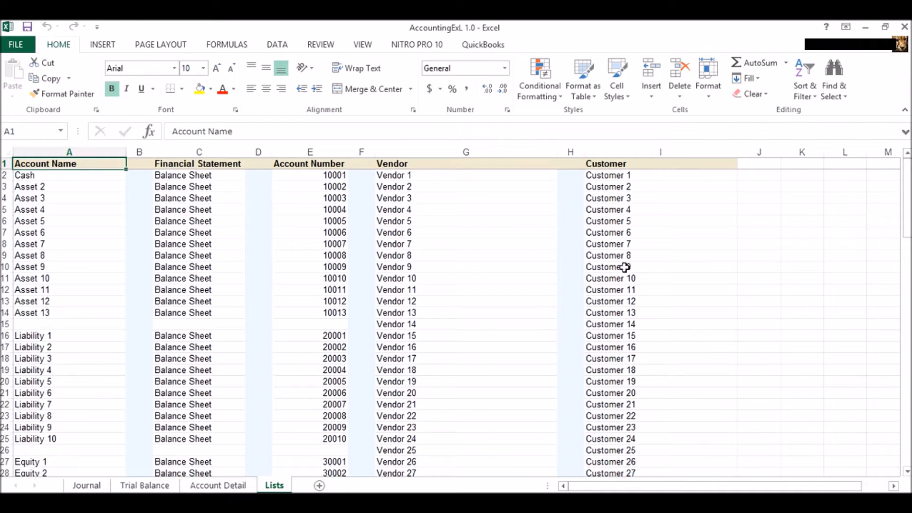
{"action": "scroll", "coordinate": [523, 310], "scroll_direction": "down", "scroll_amount": 20}
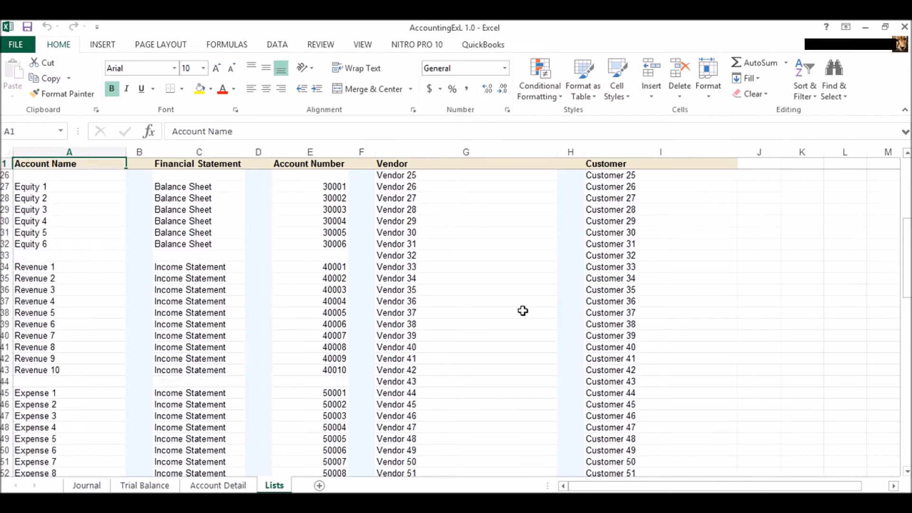
{"action": "scroll", "coordinate": [523, 310], "scroll_direction": "down", "scroll_amount": 3}
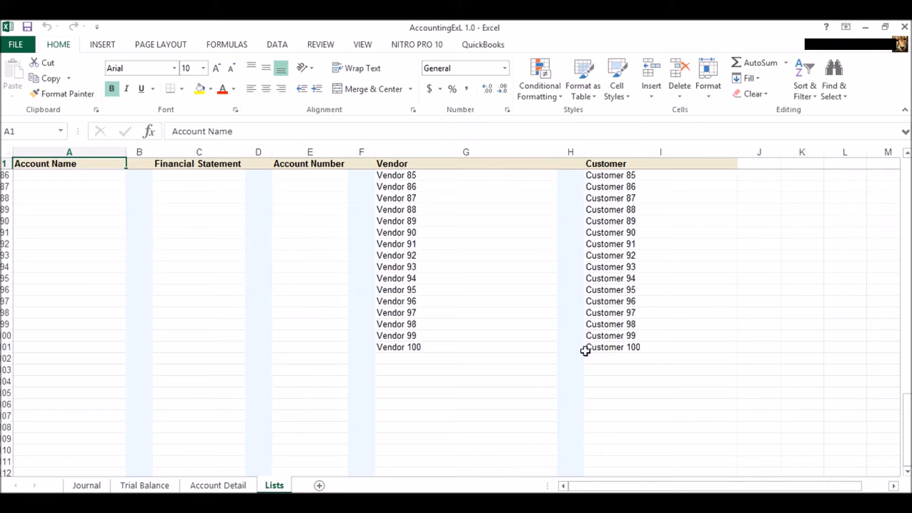
{"action": "scroll", "coordinate": [497, 340], "scroll_direction": "up", "scroll_amount": 14}
{"action": "scroll", "coordinate": [496, 340], "scroll_direction": "up", "scroll_amount": 14}
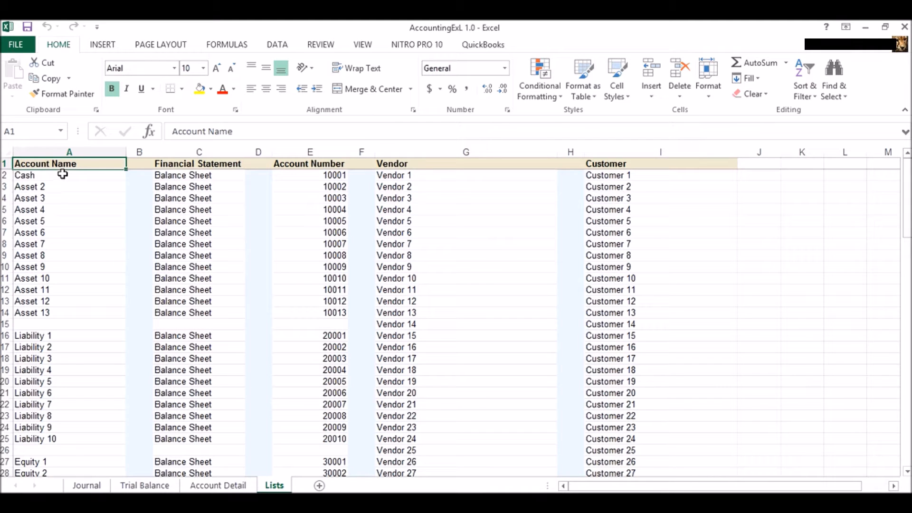
{"action": "scroll", "coordinate": [77, 328], "scroll_direction": "down", "scroll_amount": 4}
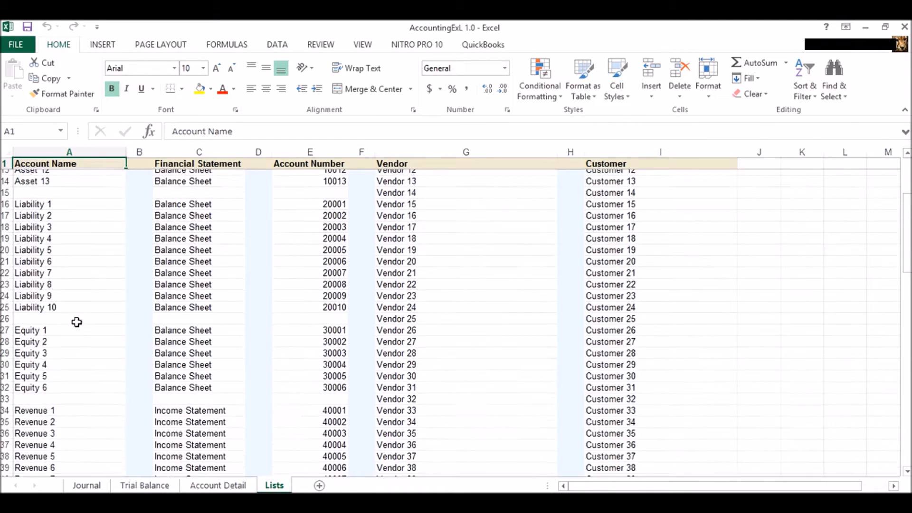
{"action": "scroll", "coordinate": [77, 365], "scroll_direction": "down", "scroll_amount": 8}
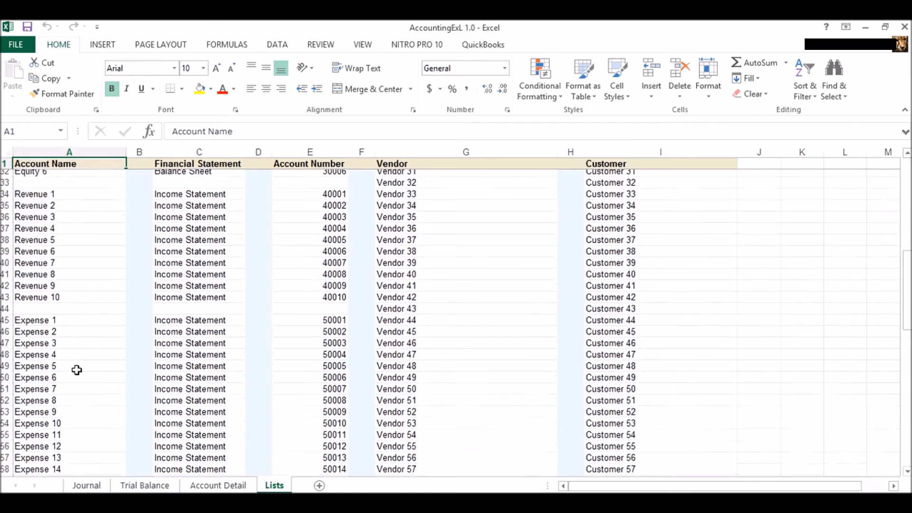
{"action": "scroll", "coordinate": [189, 375], "scroll_direction": "down", "scroll_amount": 1}
{"action": "scroll", "coordinate": [193, 368], "scroll_direction": "up", "scroll_amount": 13}
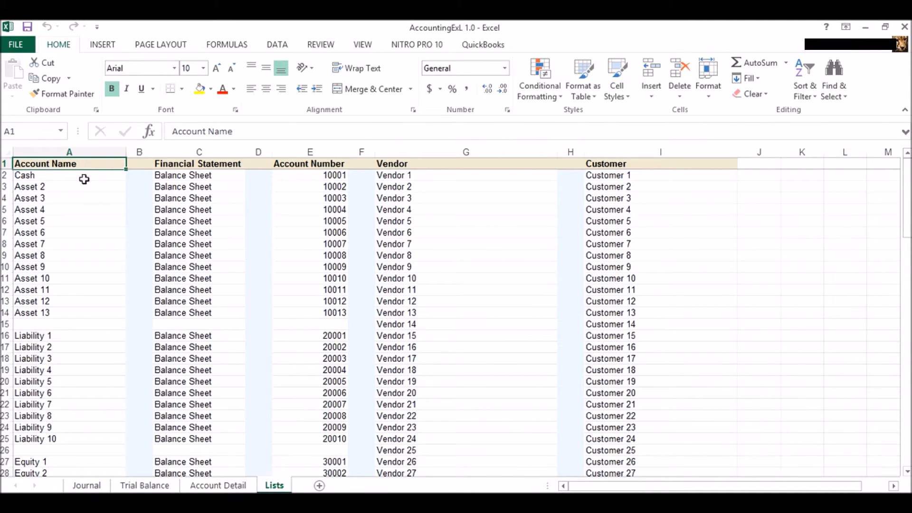
{"action": "scroll", "coordinate": [228, 407], "scroll_direction": "down", "scroll_amount": 7}
{"action": "scroll", "coordinate": [228, 407], "scroll_direction": "down", "scroll_amount": 7}
{"action": "scroll", "coordinate": [228, 407], "scroll_direction": "up", "scroll_amount": 14}
Step: Enter the date 1/1/2015 in the first three entry rows (B2:B4) of the Journal sheet
{"action": "left_click", "coordinate": [87, 485]}
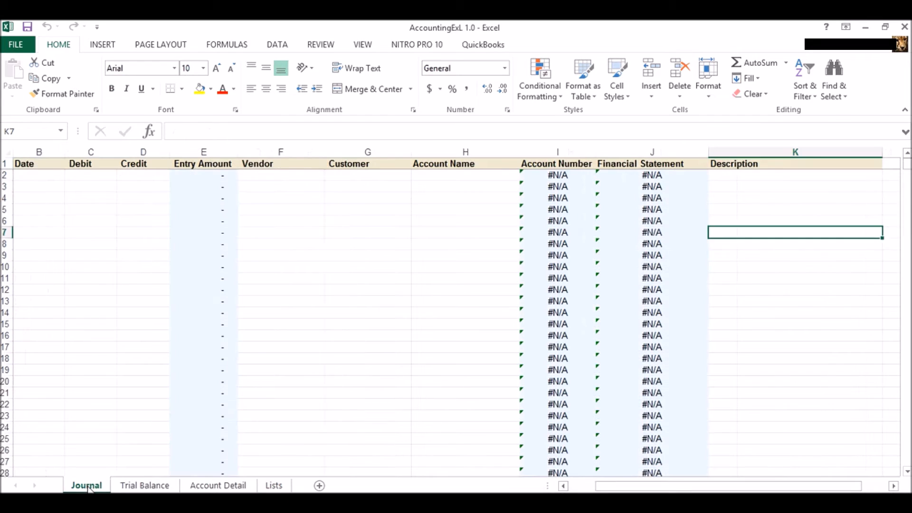
{"action": "left_click", "coordinate": [33, 174]}
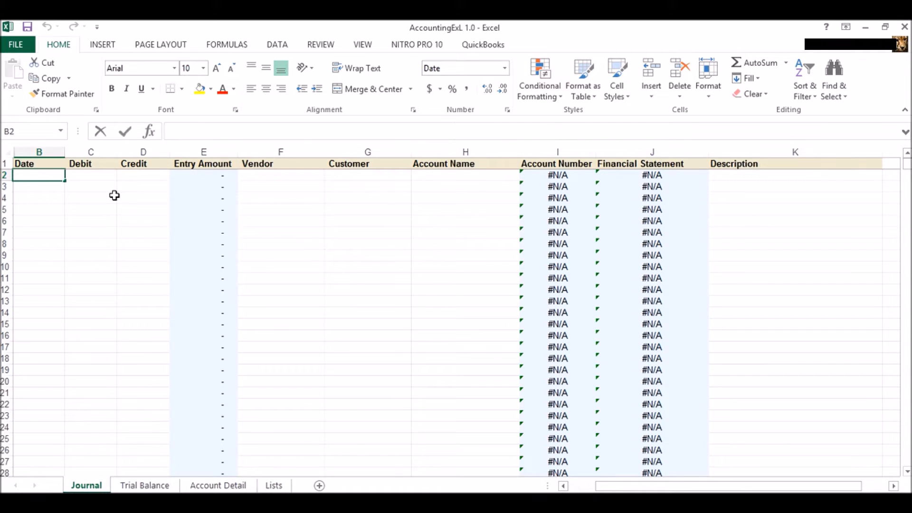
{"action": "type", "text": "1/1/2015"}
{"action": "key", "text": "Return"}
{"action": "type", "text": "1/1/15"}
{"action": "key", "text": "Return"}
{"action": "type", "text": "1/1/15"}
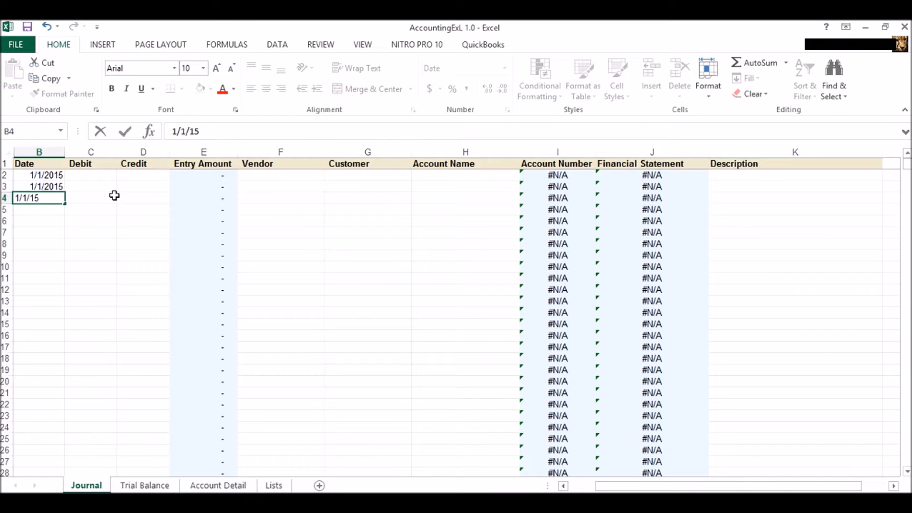
{"action": "key", "text": "Return"}
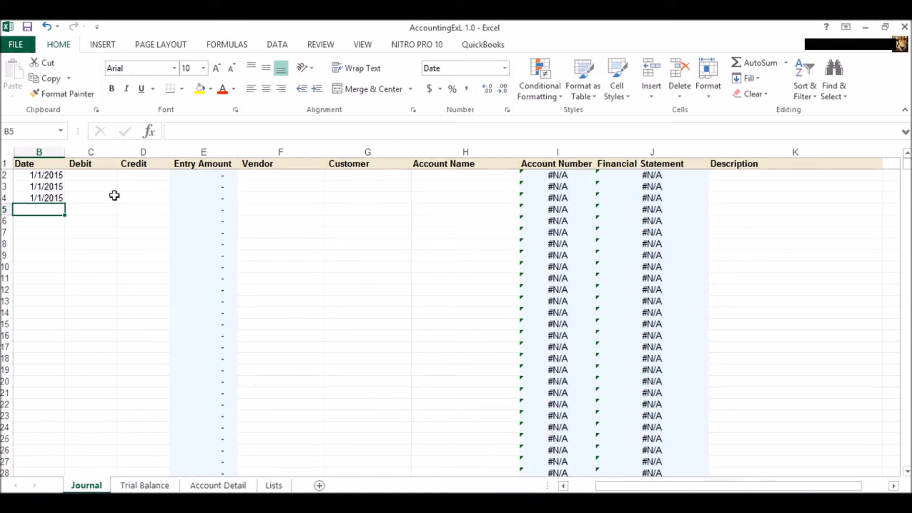
Step: Record a debit of 100 in C2 and credits of 20 in D3 and 80 in D4
{"action": "left_click", "coordinate": [87, 175]}
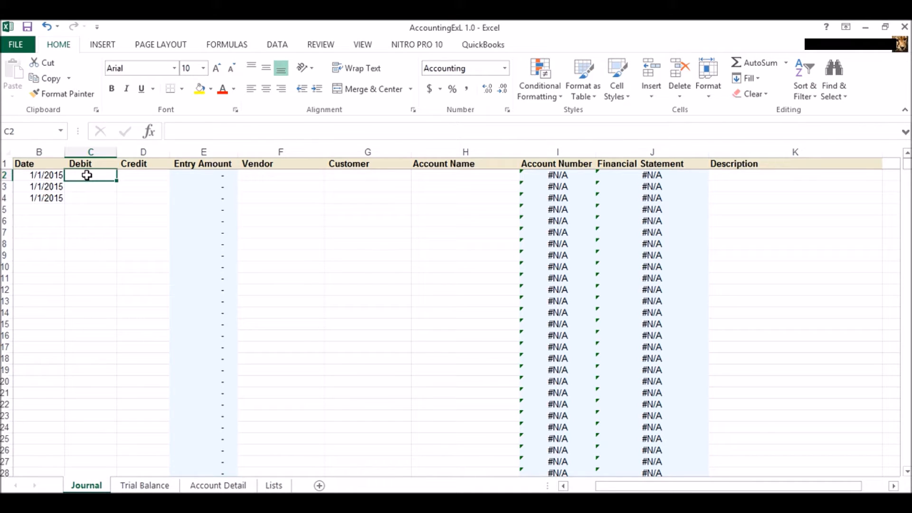
{"action": "type", "text": "100"}
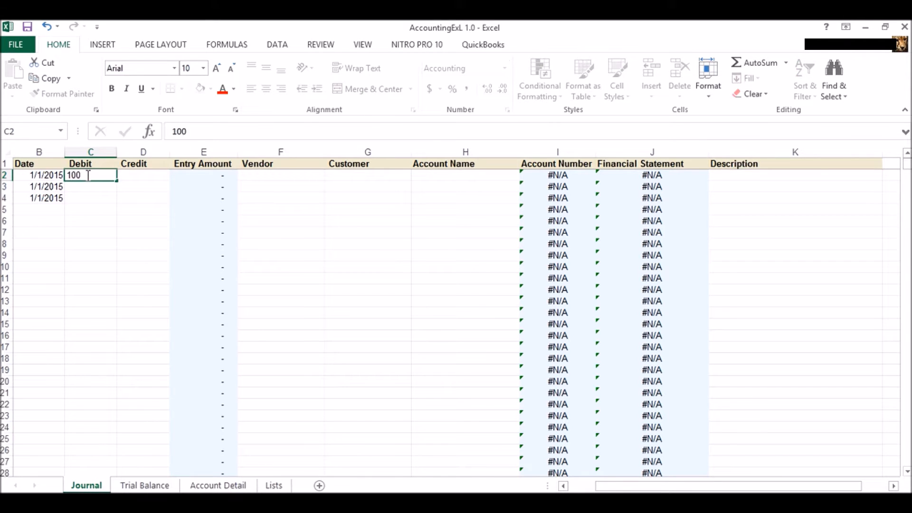
{"action": "key", "text": "Return"}
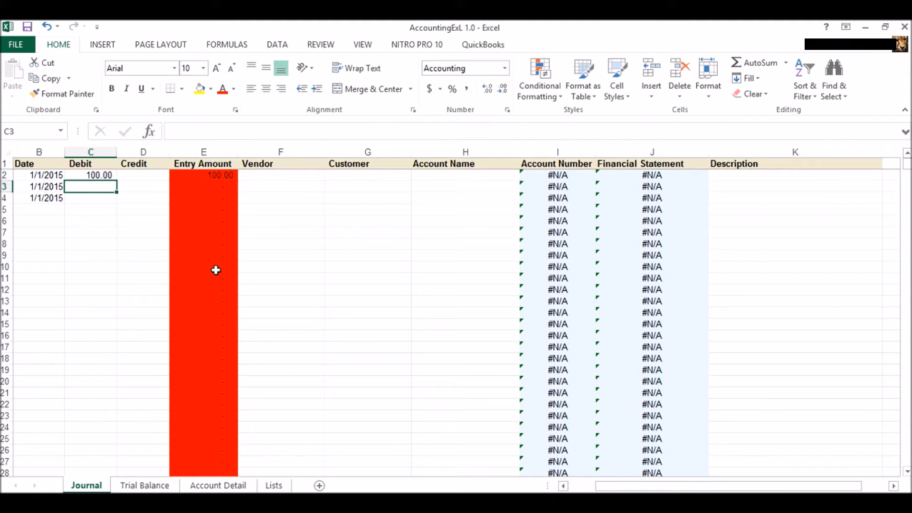
{"action": "left_click", "coordinate": [147, 188]}
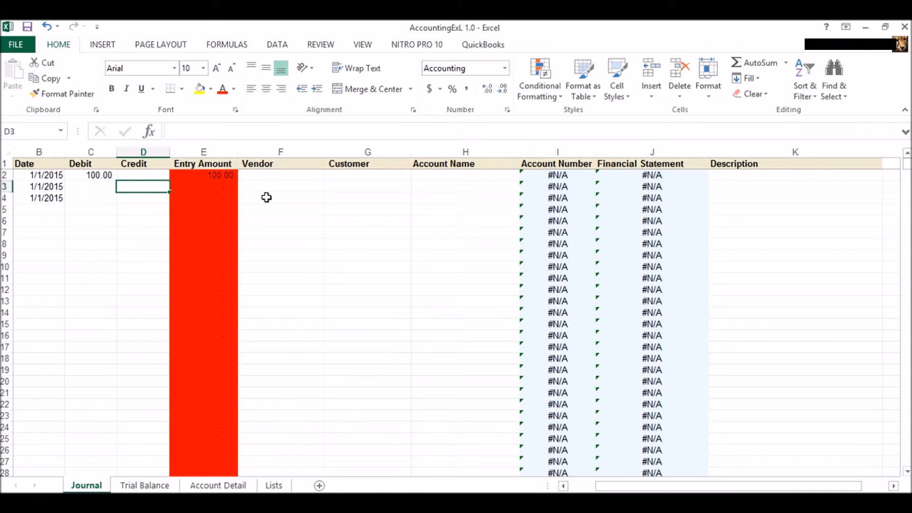
{"action": "type", "text": "20"}
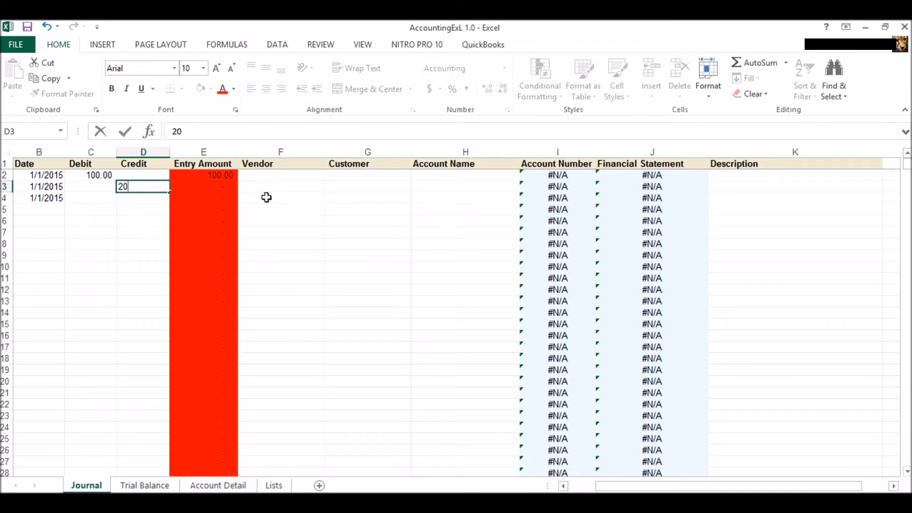
{"action": "key", "text": "Return"}
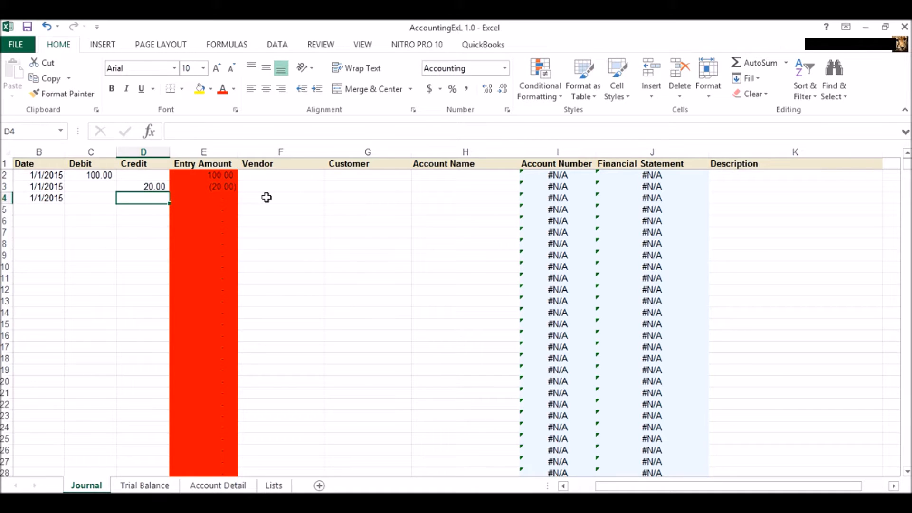
{"action": "type", "text": "80"}
{"action": "key", "text": "Return"}
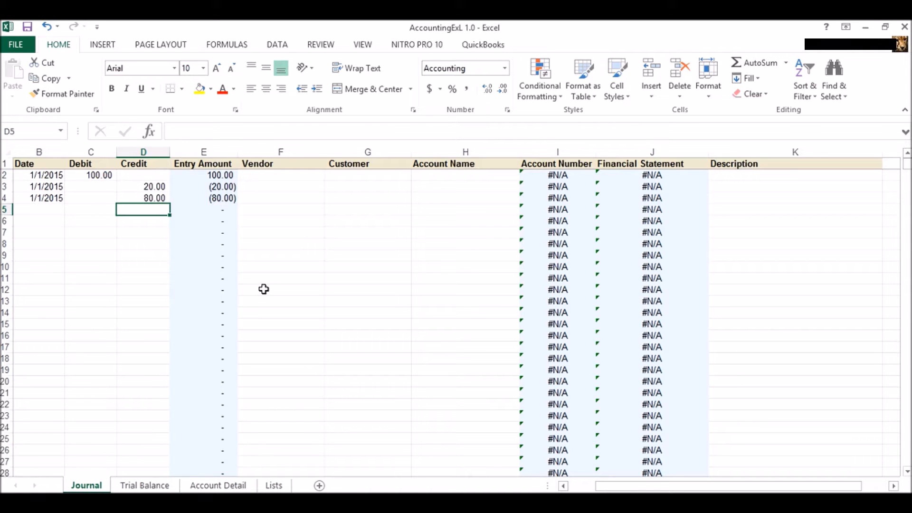
Step: Inspect the available choices for Vendor, Customer and Account Name in row 2 without selecting any
{"action": "left_click", "coordinate": [288, 178]}
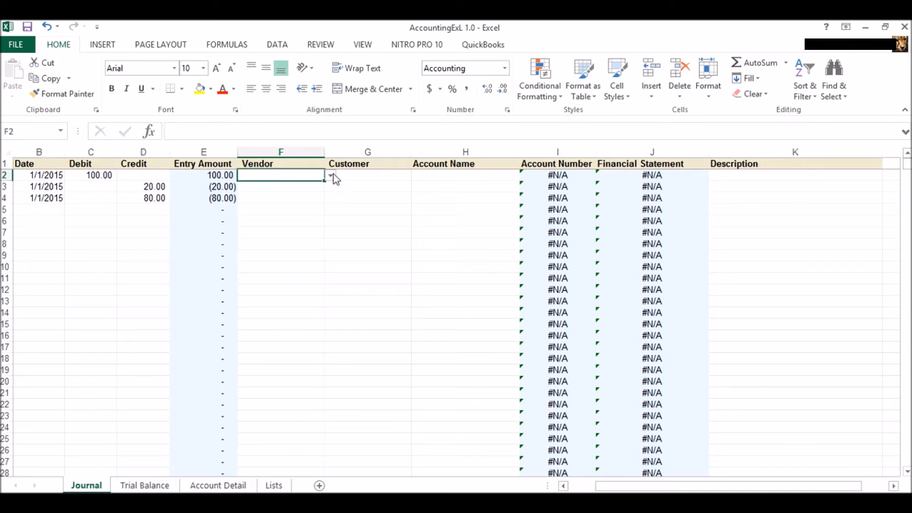
{"action": "left_click", "coordinate": [330, 176]}
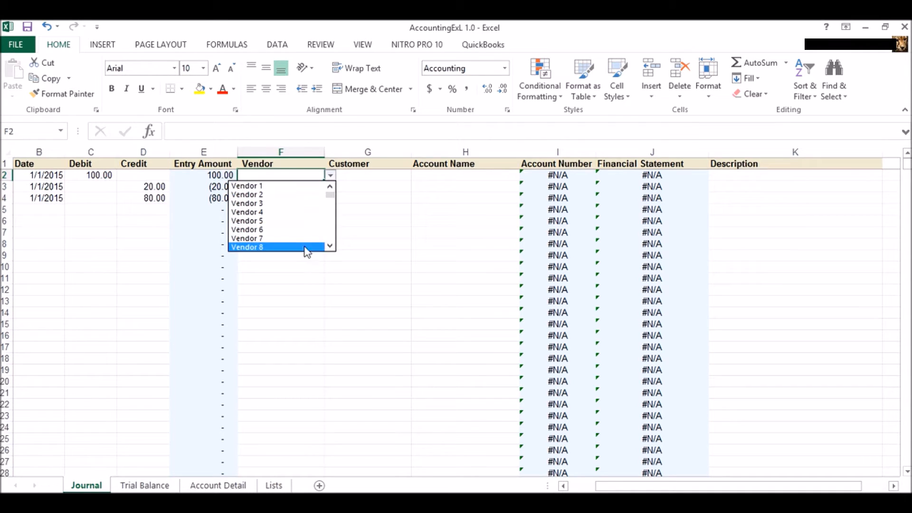
{"action": "left_click", "coordinate": [361, 207]}
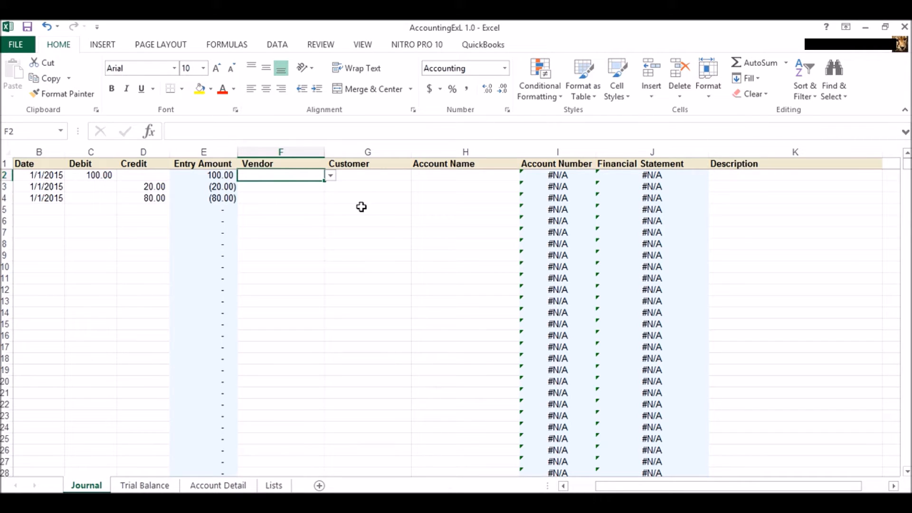
{"action": "left_click", "coordinate": [363, 176]}
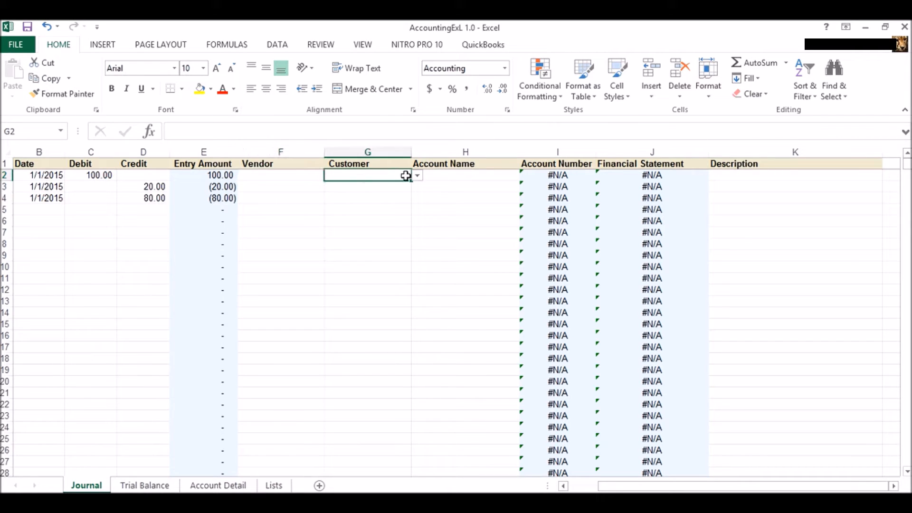
{"action": "left_click", "coordinate": [417, 176]}
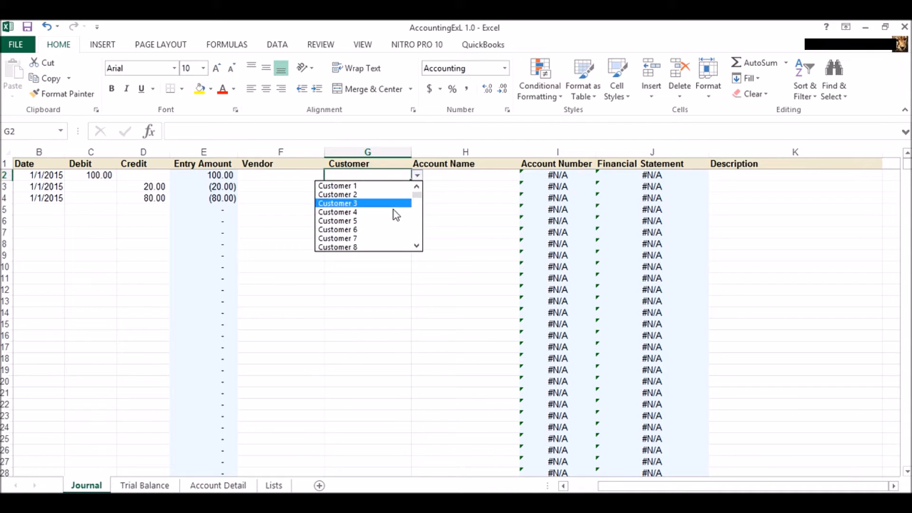
{"action": "left_click", "coordinate": [446, 189]}
{"action": "left_click", "coordinate": [484, 178]}
{"action": "left_click", "coordinate": [526, 178]}
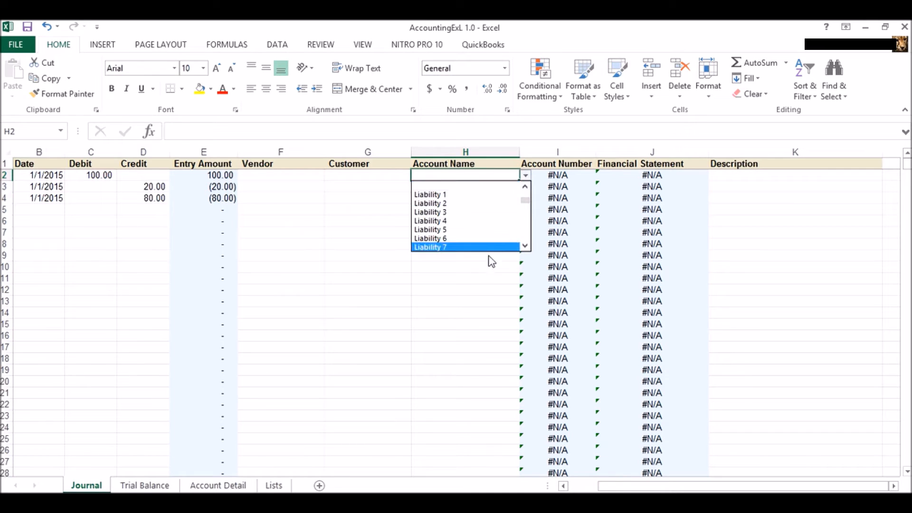
{"action": "key", "text": "Escape"}
{"action": "left_click_drag", "start_coordinate": [299, 177], "coordinate": [429, 200]}
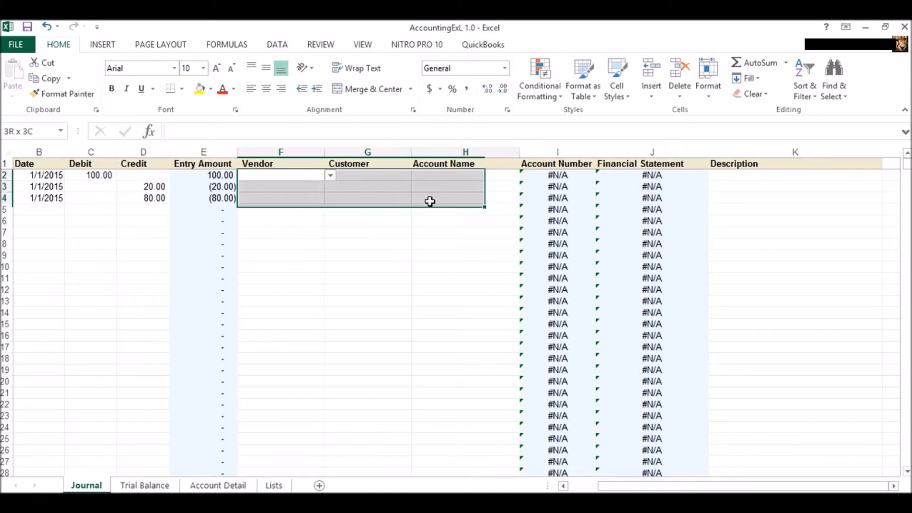
{"action": "left_click", "coordinate": [448, 235]}
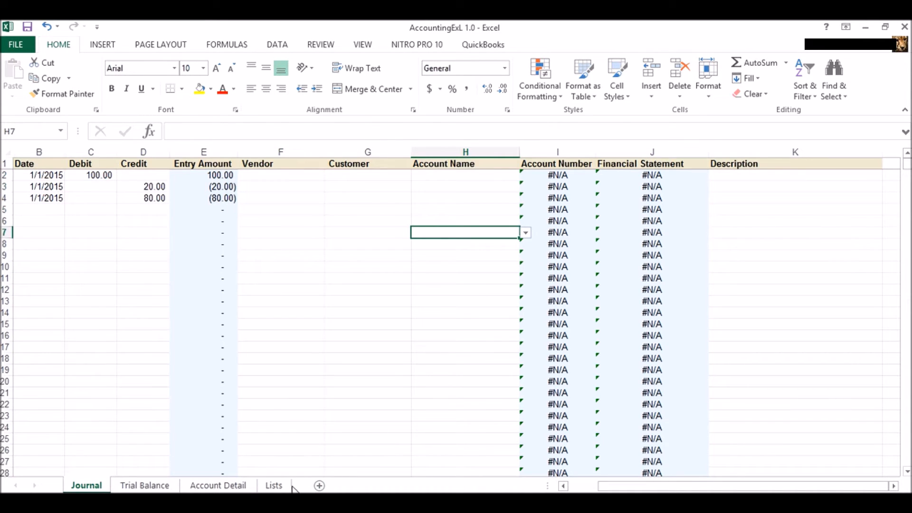
Step: Check the source lists on the Lists sheet and the matching Vendor and Customer cells in row 2 of the Journal
{"action": "left_click", "coordinate": [274, 486]}
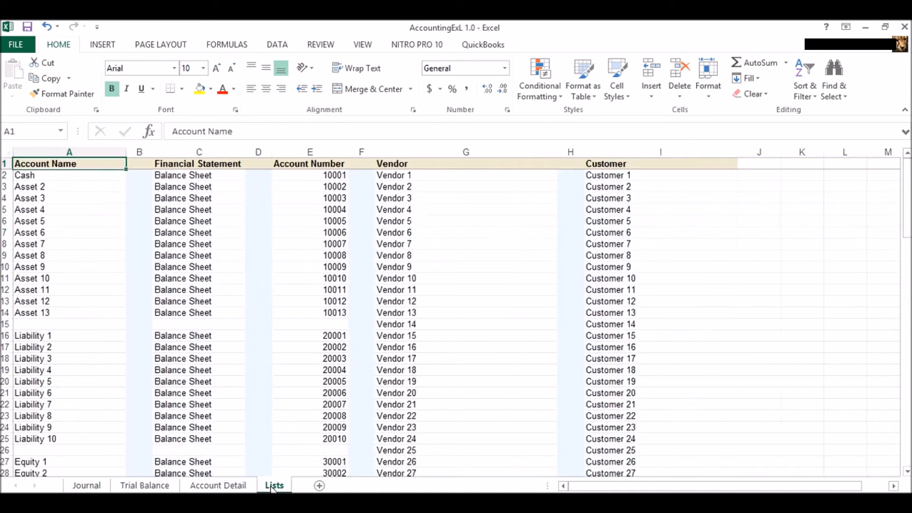
{"action": "left_click", "coordinate": [81, 176]}
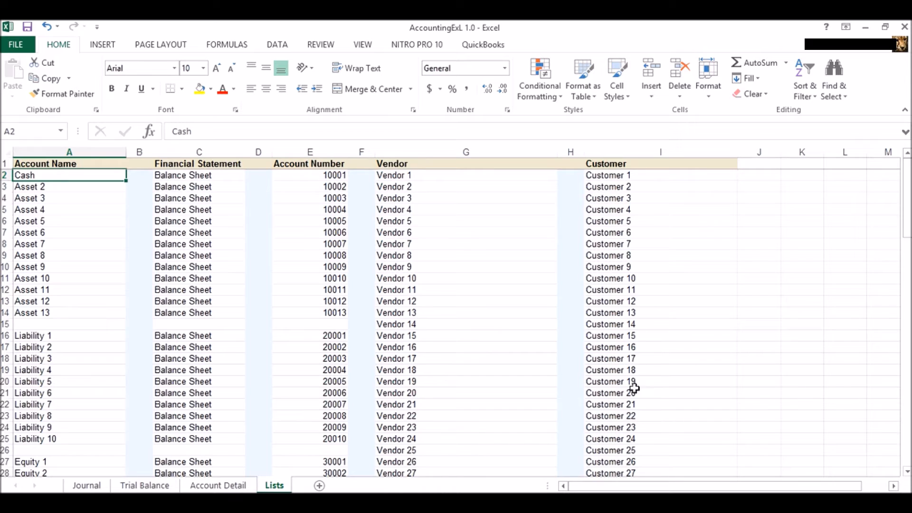
{"action": "left_click", "coordinate": [102, 487]}
{"action": "left_click", "coordinate": [384, 174]}
{"action": "left_click", "coordinate": [279, 174]}
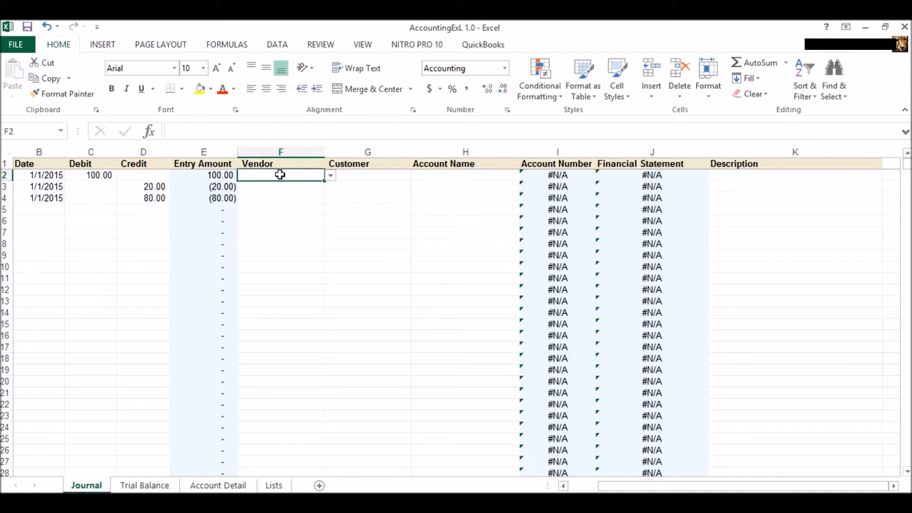
{"action": "left_click", "coordinate": [365, 178]}
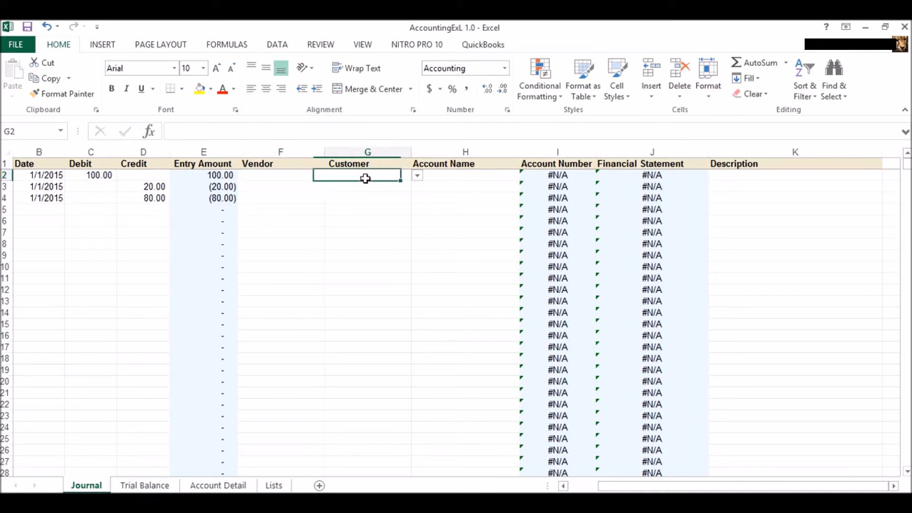
Step: Choose Cash from the account list as the Account Name for the first entry row (H2) of the Journal
{"action": "left_click", "coordinate": [464, 177]}
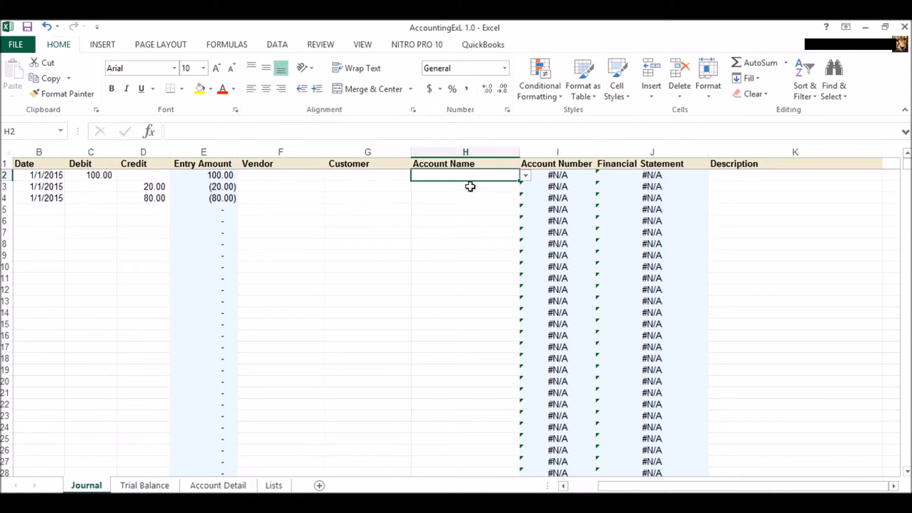
{"action": "left_click", "coordinate": [526, 177]}
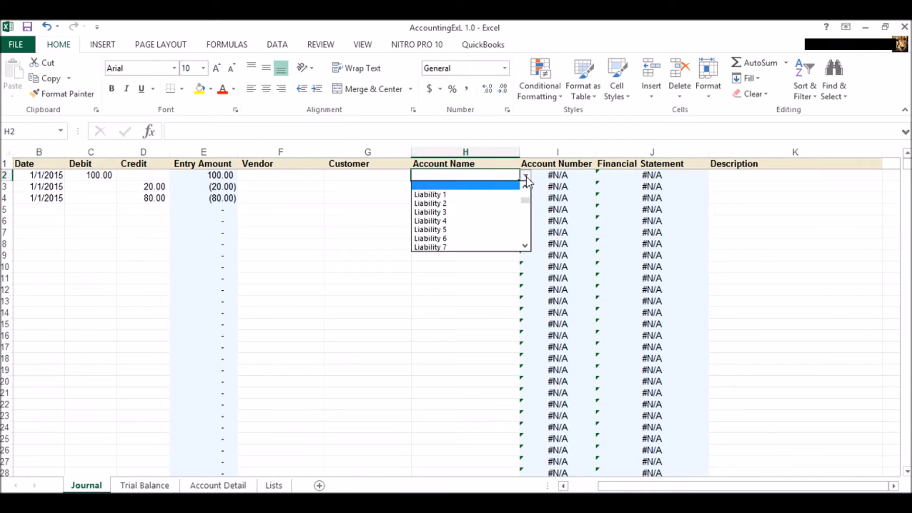
{"action": "scroll", "coordinate": [526, 190], "scroll_direction": "up", "scroll_amount": 5}
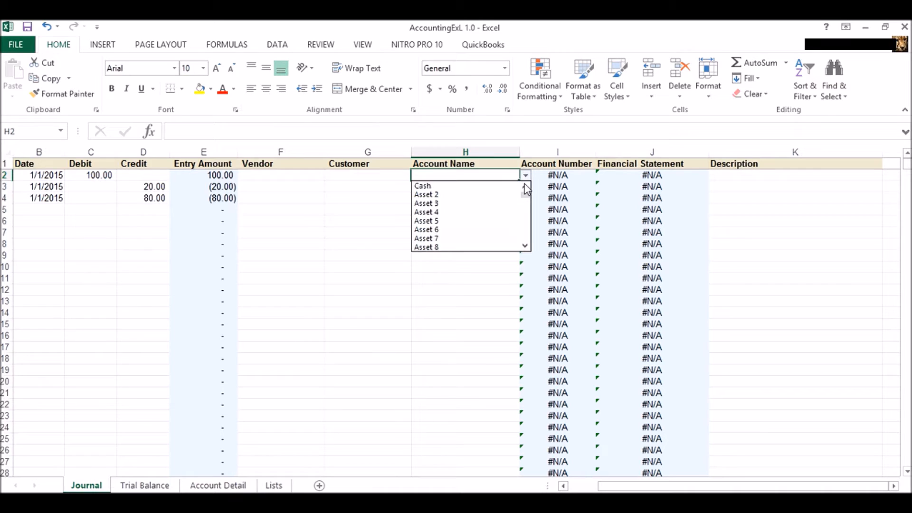
{"action": "left_click", "coordinate": [456, 189]}
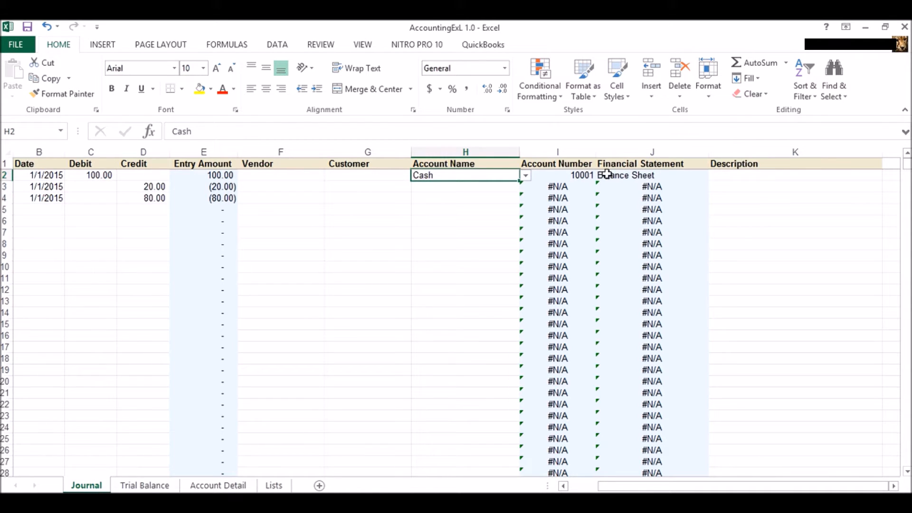
{"action": "left_click", "coordinate": [743, 177]}
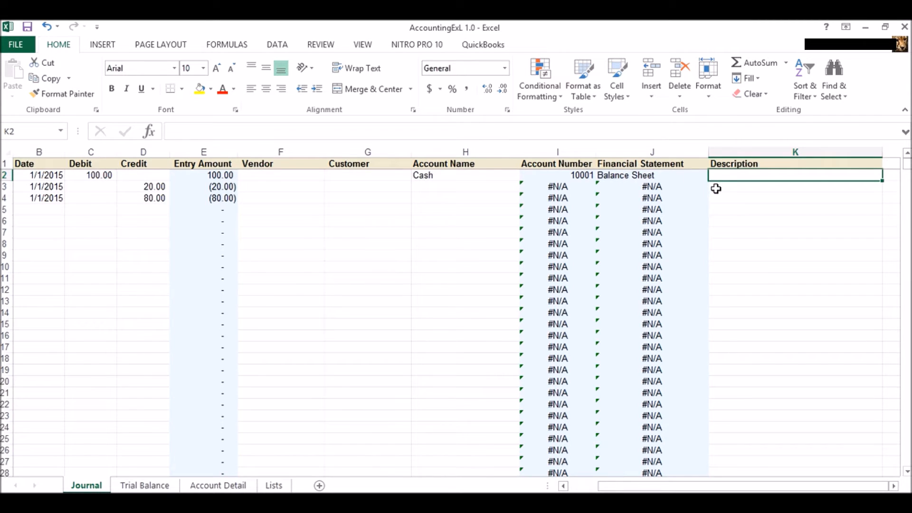
Step: Enter the unlisted account name Note Payable in H3 of the Journal and accept it despite the validation warning
{"action": "left_click", "coordinate": [429, 185]}
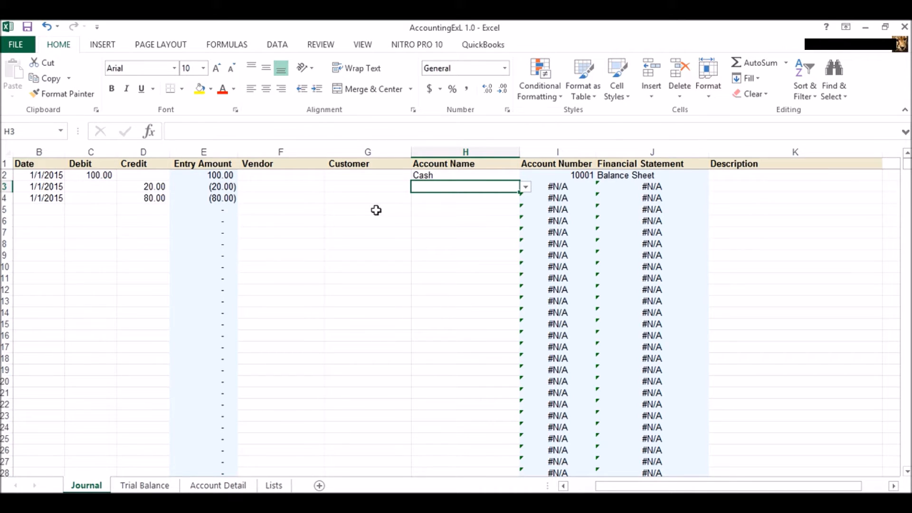
{"action": "type", "text": "Not"}
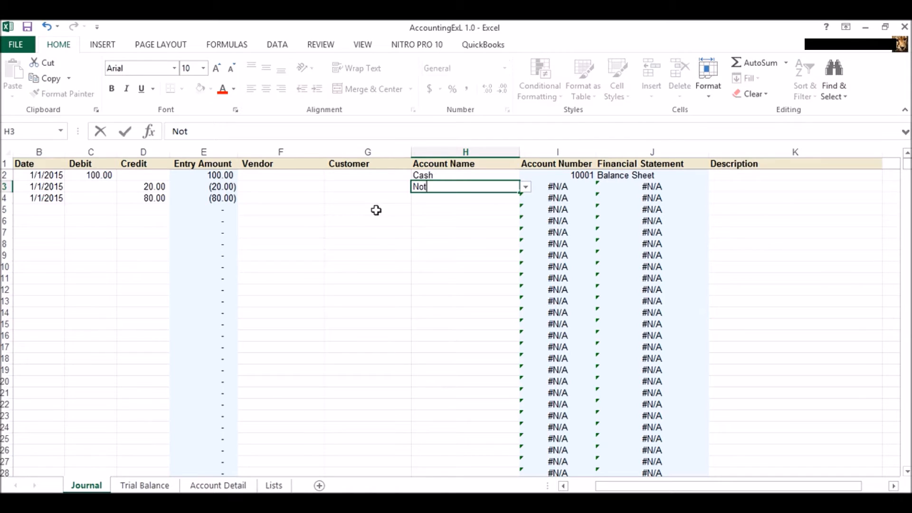
{"action": "type", "text": "e Payable"}
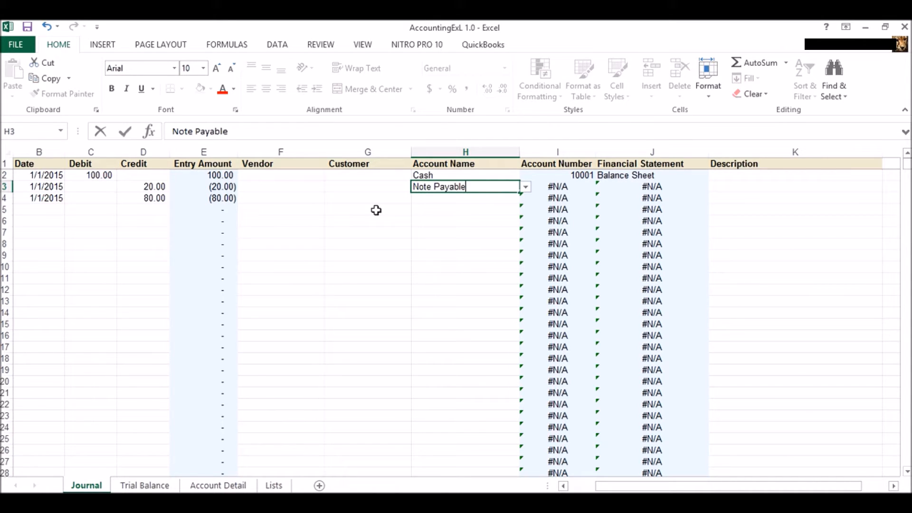
{"action": "key", "text": "Return"}
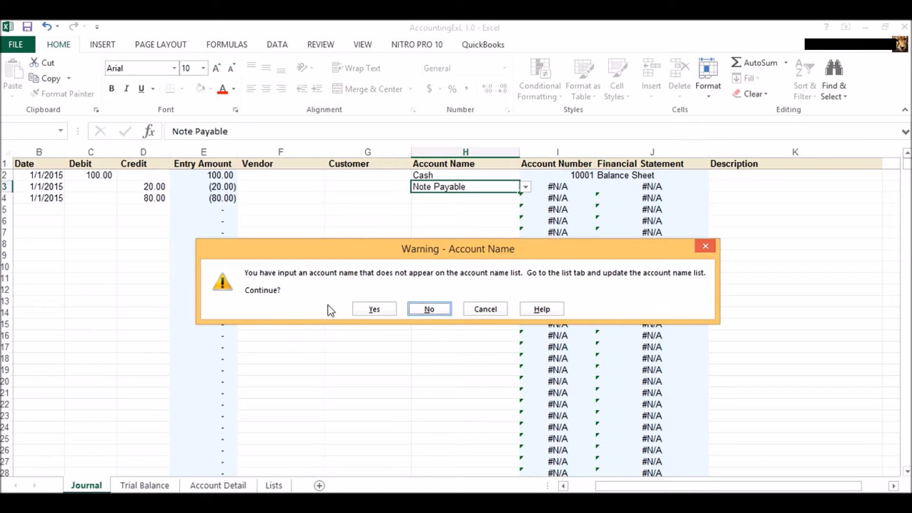
{"action": "left_click", "coordinate": [373, 310]}
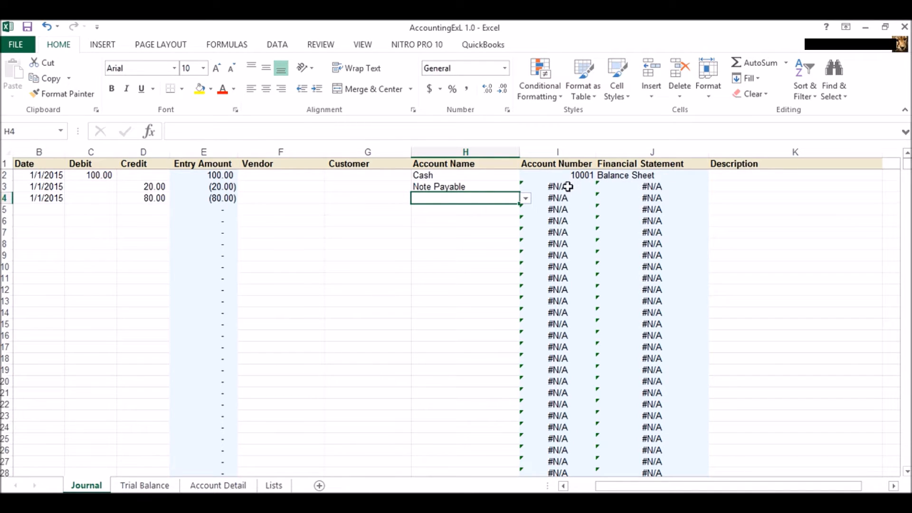
{"action": "left_click", "coordinate": [483, 189]}
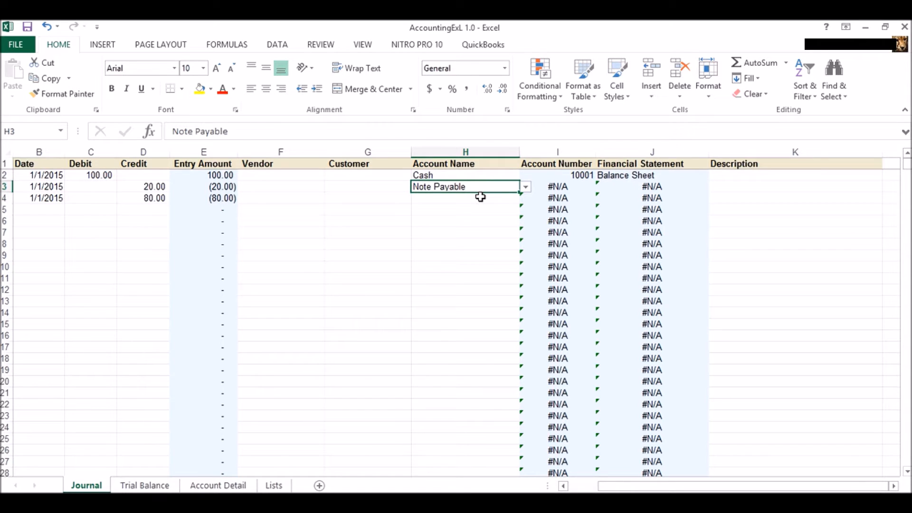
Step: Rename the account Liability 1 in A16 of the Lists sheet as Note Payable
{"action": "left_click", "coordinate": [274, 485]}
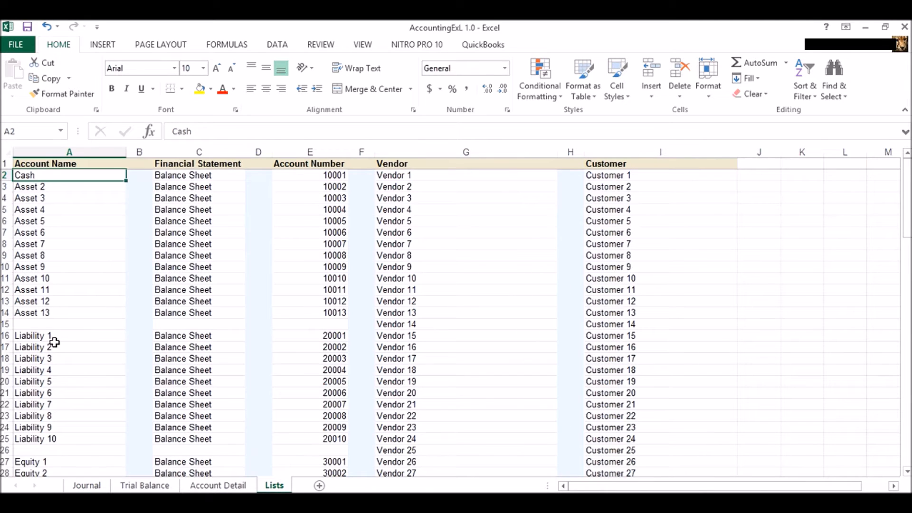
{"action": "left_click", "coordinate": [54, 337]}
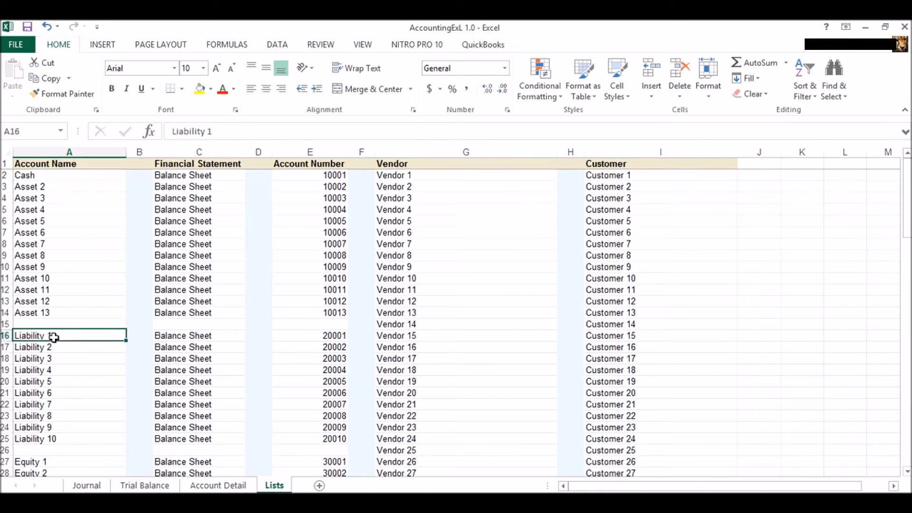
{"action": "left_click", "coordinate": [292, 349]}
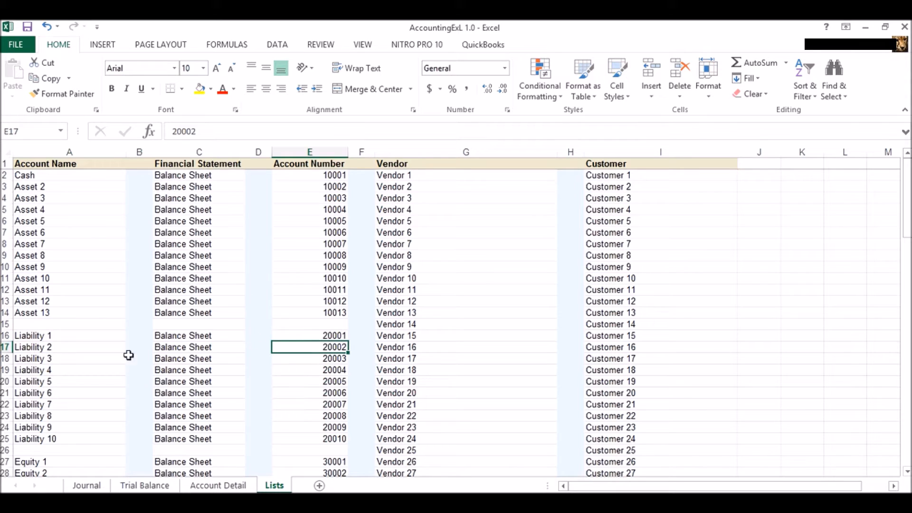
{"action": "left_click", "coordinate": [76, 338]}
{"action": "type", "text": "Note Payable"}
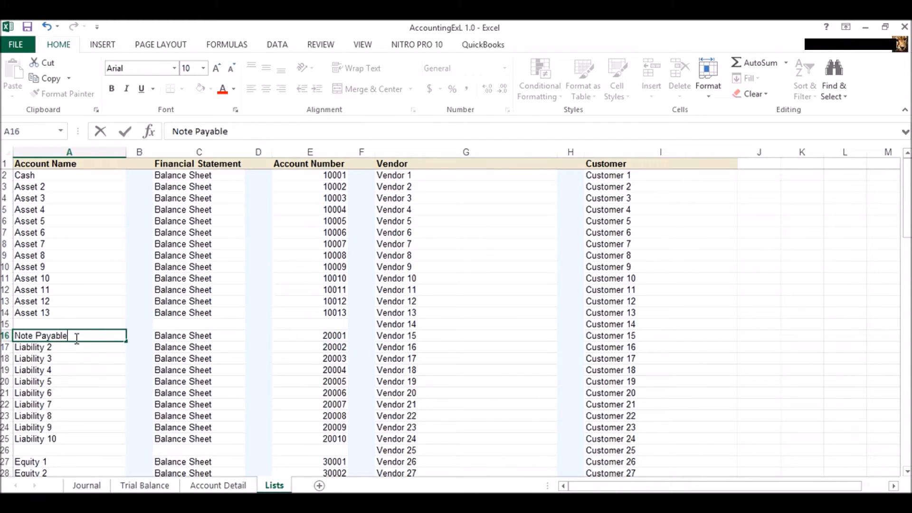
{"action": "key", "text": "Return"}
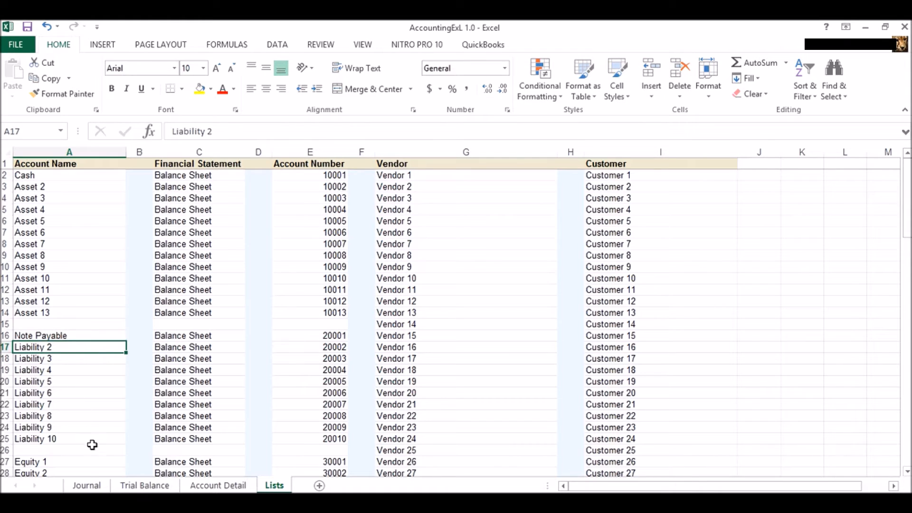
Step: Return to the Journal sheet and select Note Payable from the account choices for H3
{"action": "left_click", "coordinate": [87, 485]}
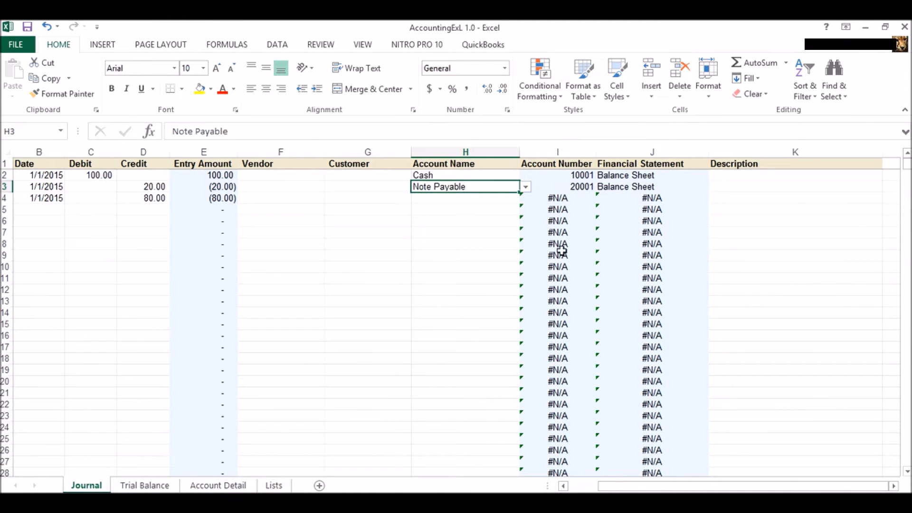
{"action": "left_click", "coordinate": [274, 485]}
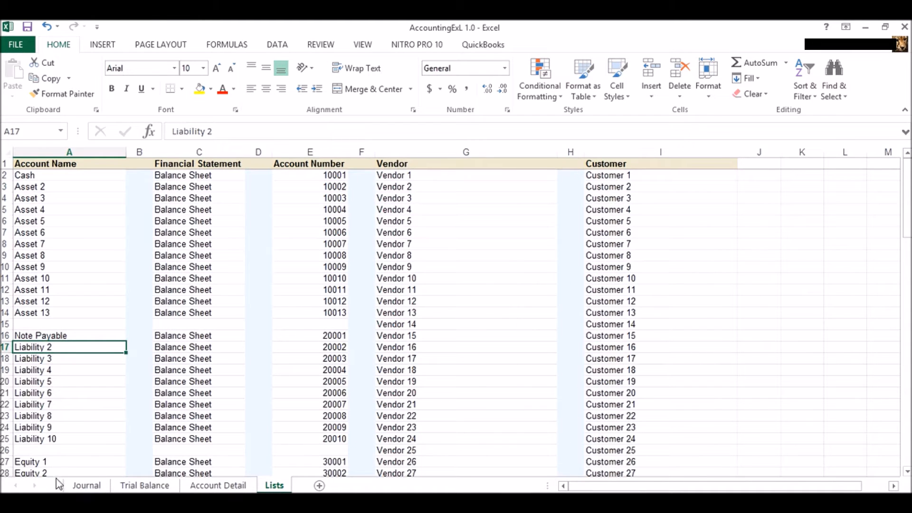
{"action": "left_click", "coordinate": [74, 486]}
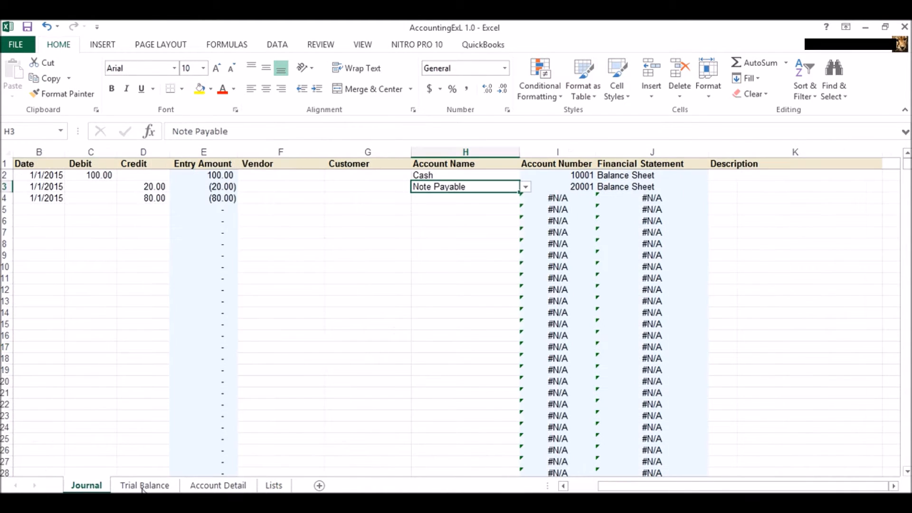
{"action": "left_click", "coordinate": [525, 187]}
{"action": "scroll", "coordinate": [477, 217], "scroll_direction": "up", "scroll_amount": 1}
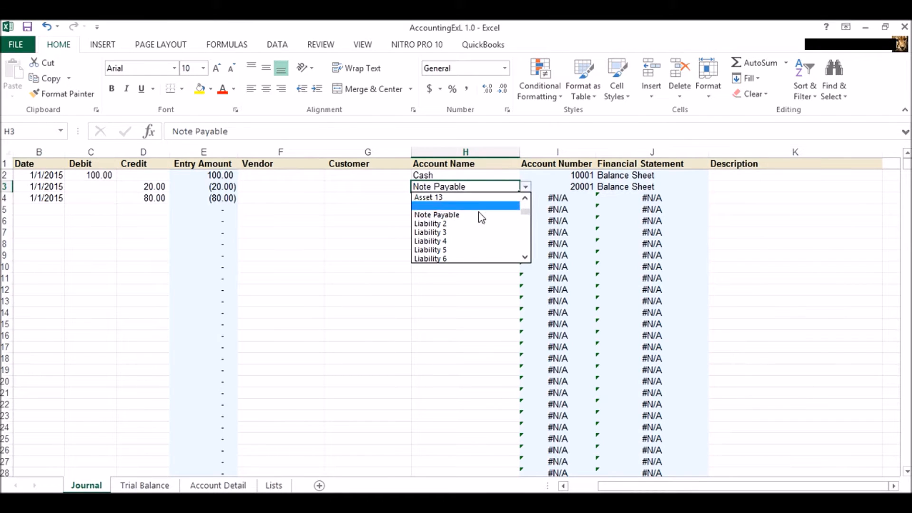
{"action": "left_click", "coordinate": [472, 216]}
{"action": "left_click", "coordinate": [461, 245]}
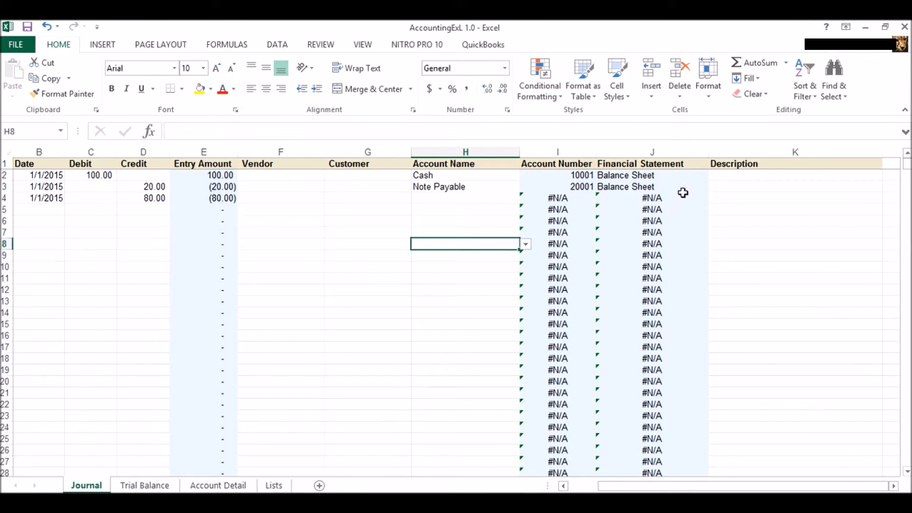
Step: Rename the account Equity 1 in A27 of the Lists sheet as Contributions
{"action": "left_click", "coordinate": [429, 199]}
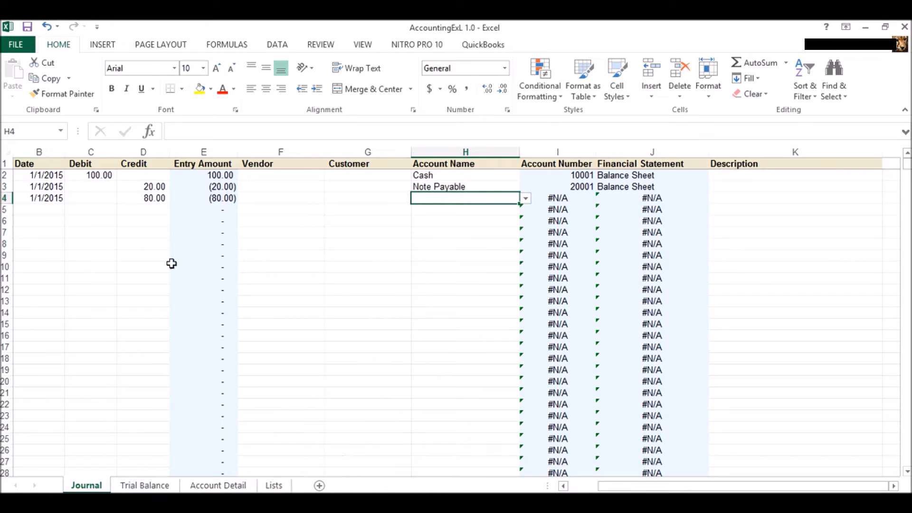
{"action": "left_click", "coordinate": [285, 485]}
{"action": "left_click", "coordinate": [112, 403]}
{"action": "scroll", "coordinate": [112, 403], "scroll_direction": "down", "scroll_amount": 4}
{"action": "left_click", "coordinate": [49, 322]}
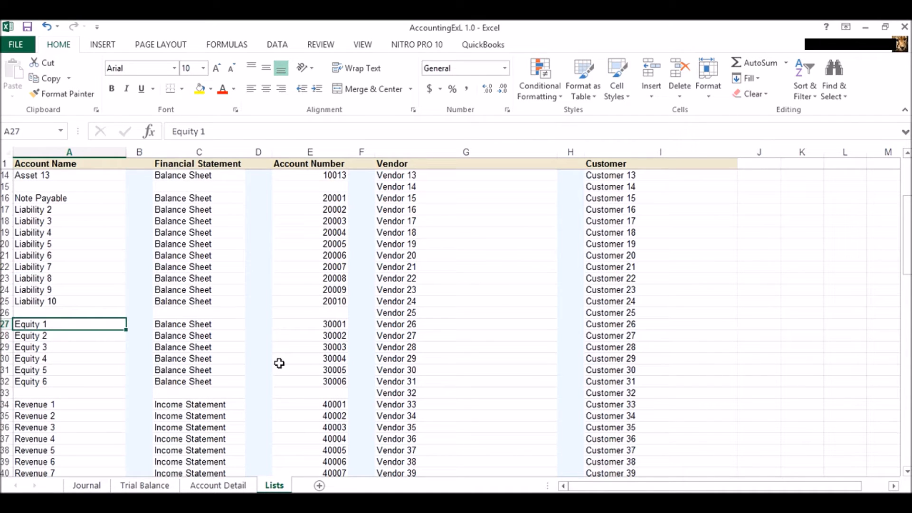
{"action": "type", "text": "Contributions"}
{"action": "key", "text": "Return"}
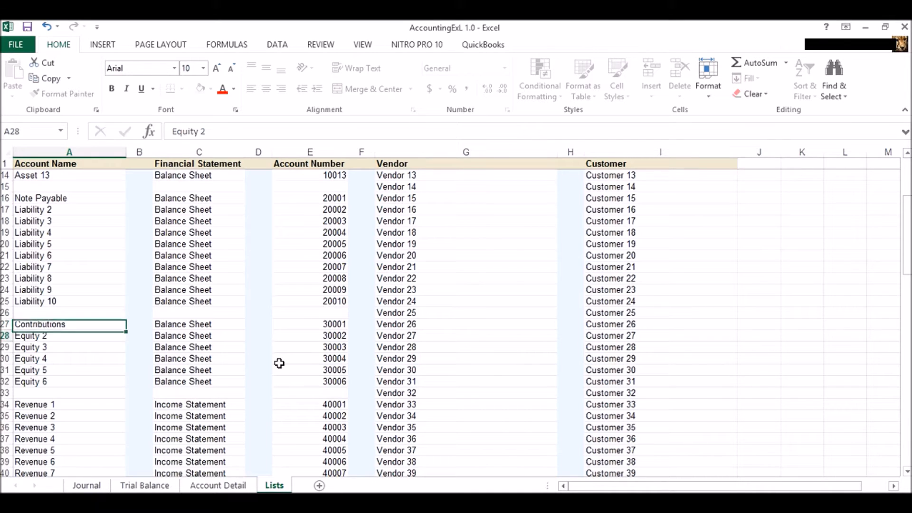
{"action": "left_click", "coordinate": [92, 324]}
Step: Choose Contributions from the account list as the Account Name for the third entry row (H4) of the Journal
{"action": "left_click", "coordinate": [99, 486]}
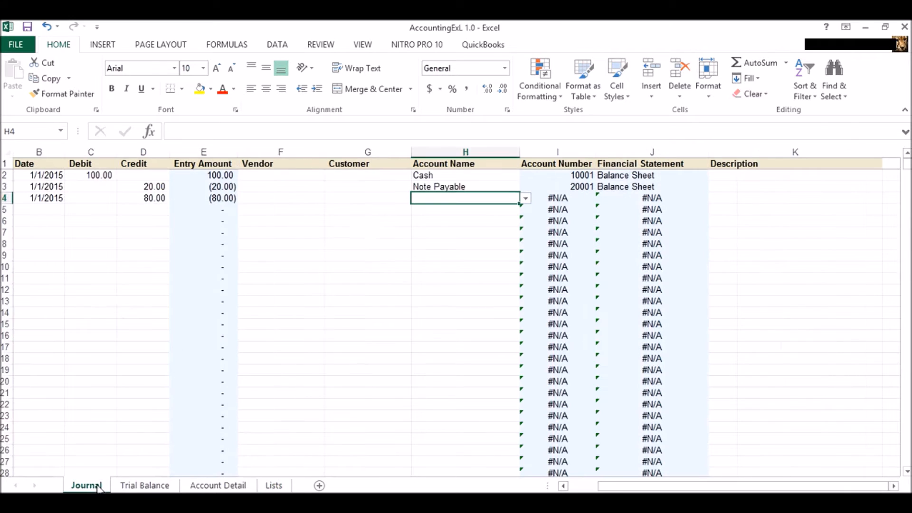
{"action": "left_click", "coordinate": [526, 198]}
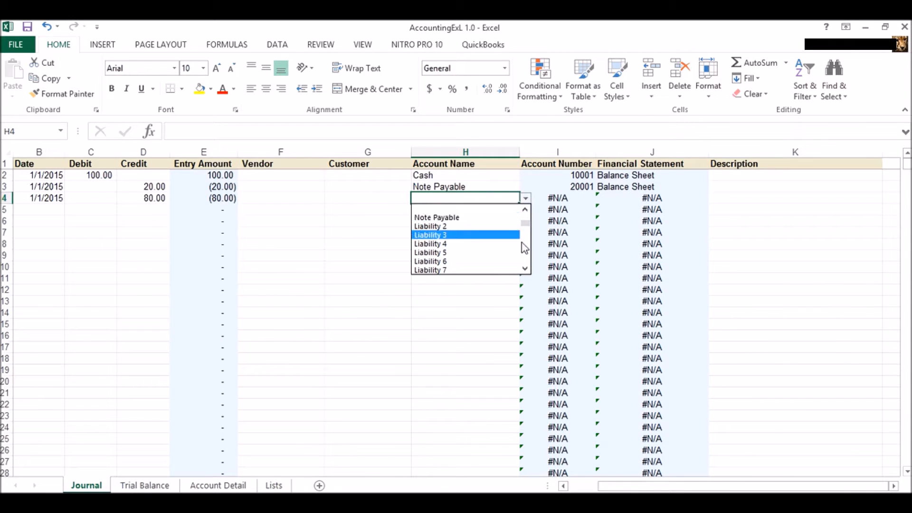
{"action": "scroll", "coordinate": [525, 269], "scroll_direction": "down", "scroll_amount": 3}
{"action": "scroll", "coordinate": [526, 269], "scroll_direction": "down", "scroll_amount": 1}
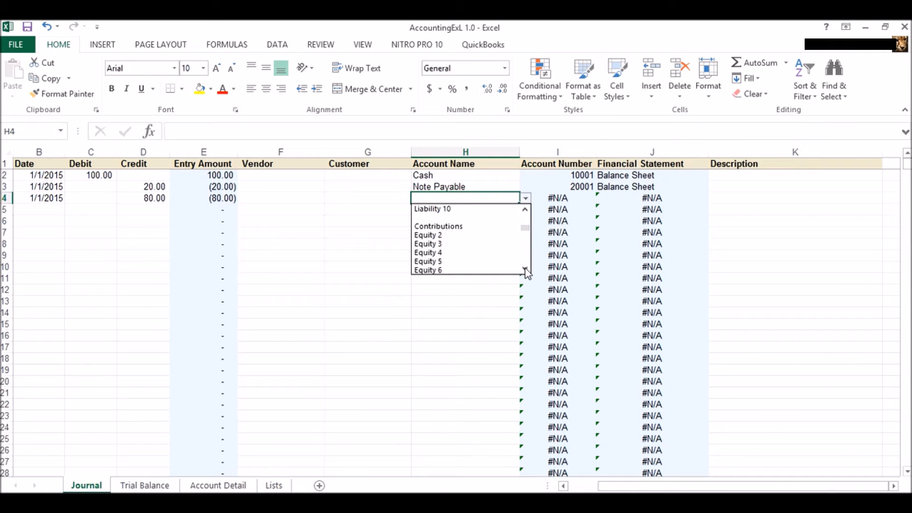
{"action": "left_click", "coordinate": [458, 227]}
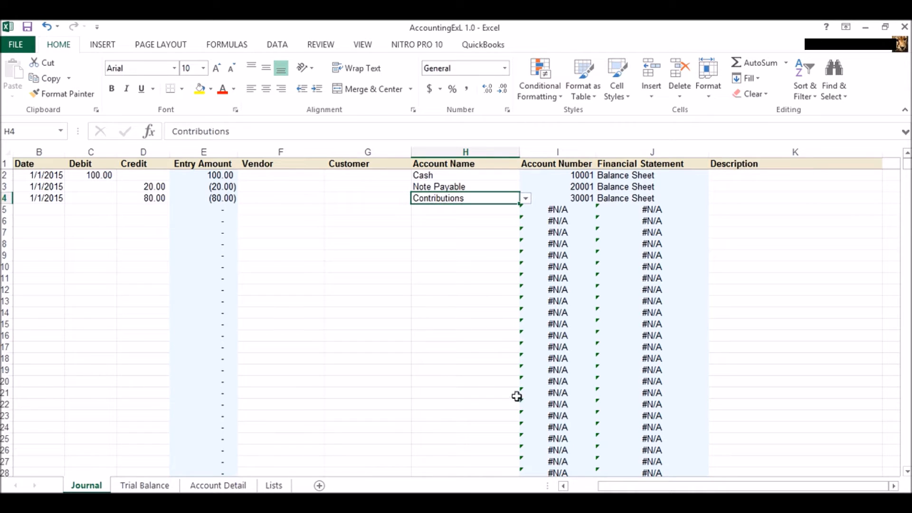
Step: Enter the description "Start Up of Business" for all three entry rows (K2:K4) of the Journal
{"action": "left_click", "coordinate": [751, 187]}
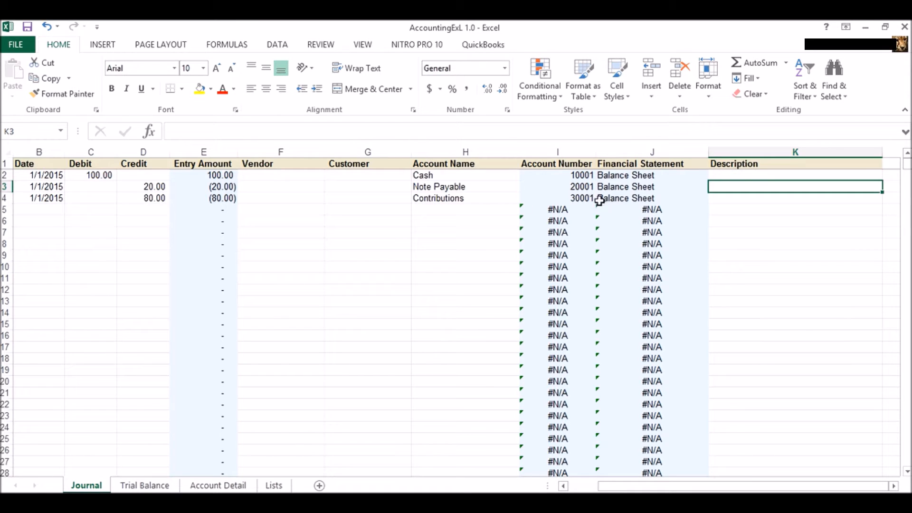
{"action": "left_click", "coordinate": [793, 176]}
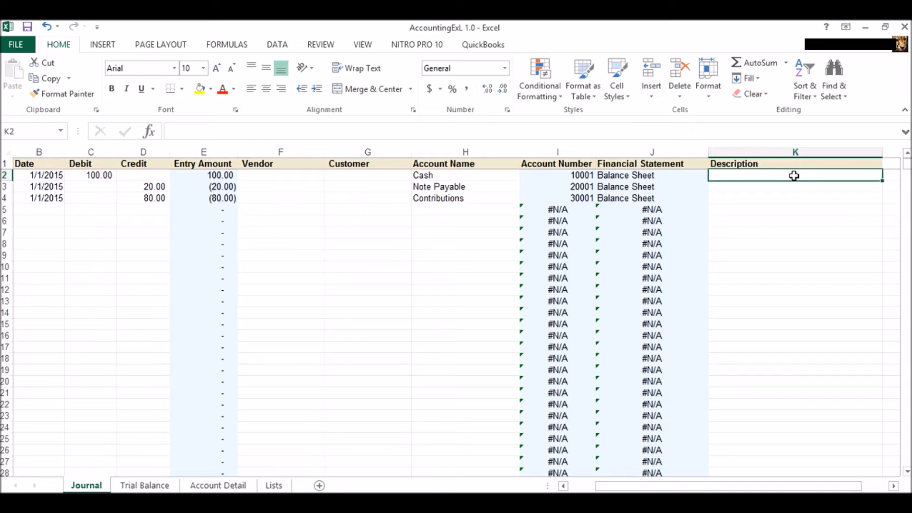
{"action": "type", "text": "Start"}
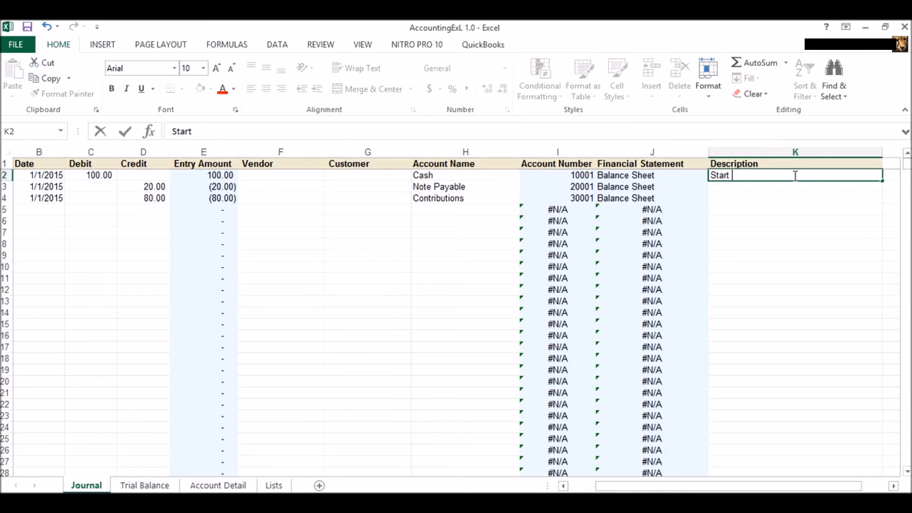
{"action": "type", "text": " Up of Business"}
{"action": "key", "text": "Return"}
{"action": "key", "text": "ctrl+apostrophe"}
{"action": "key", "text": "Return"}
{"action": "key", "text": "ctrl+apostrophe"}
{"action": "key", "text": "Return"}
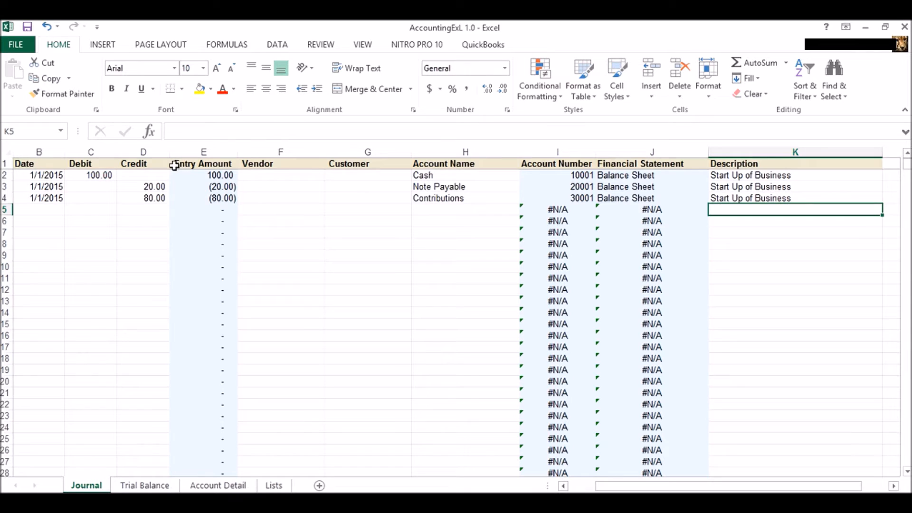
Step: Refresh the Trial Balance pivot table and compare its accounts with the entries on the Journal sheet
{"action": "left_click", "coordinate": [133, 391]}
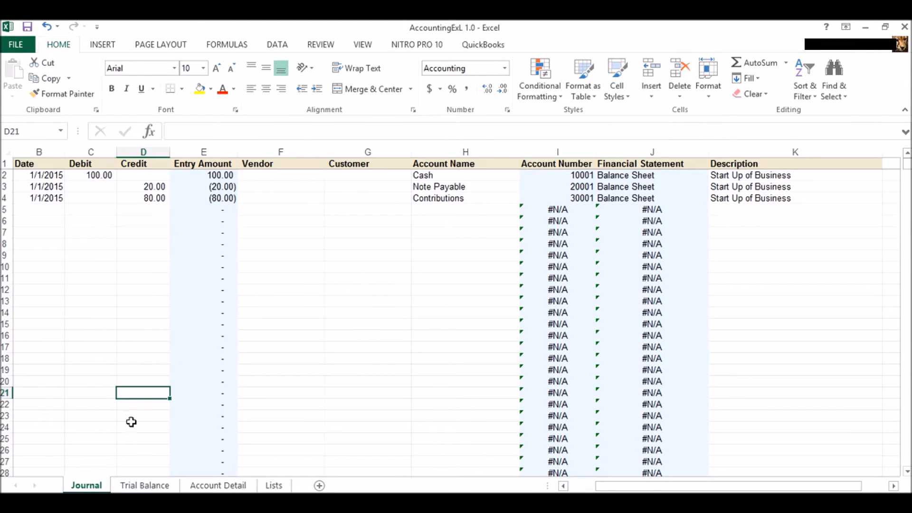
{"action": "left_click", "coordinate": [144, 487]}
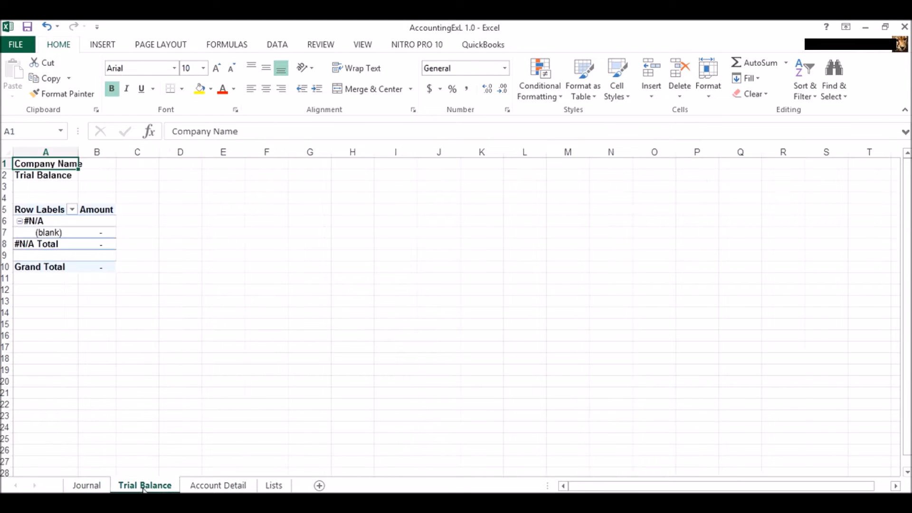
{"action": "right_click", "coordinate": [43, 222]}
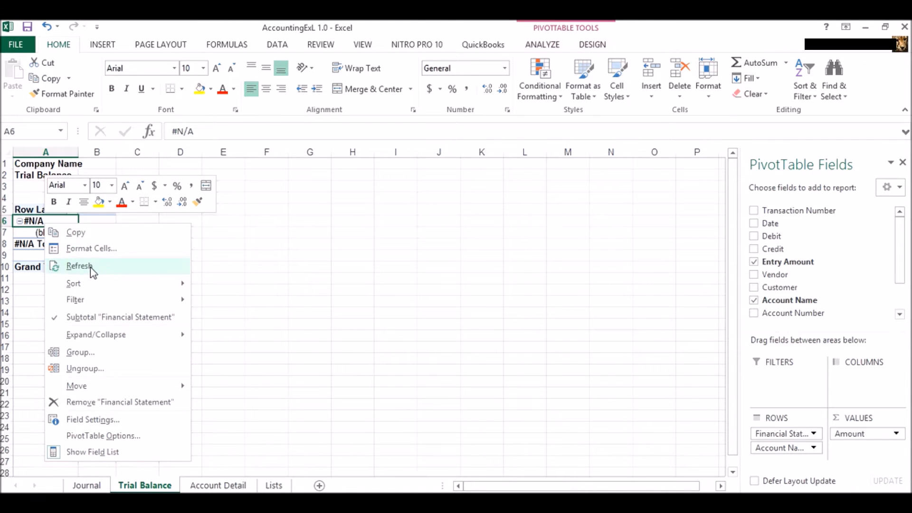
{"action": "left_click", "coordinate": [92, 271]}
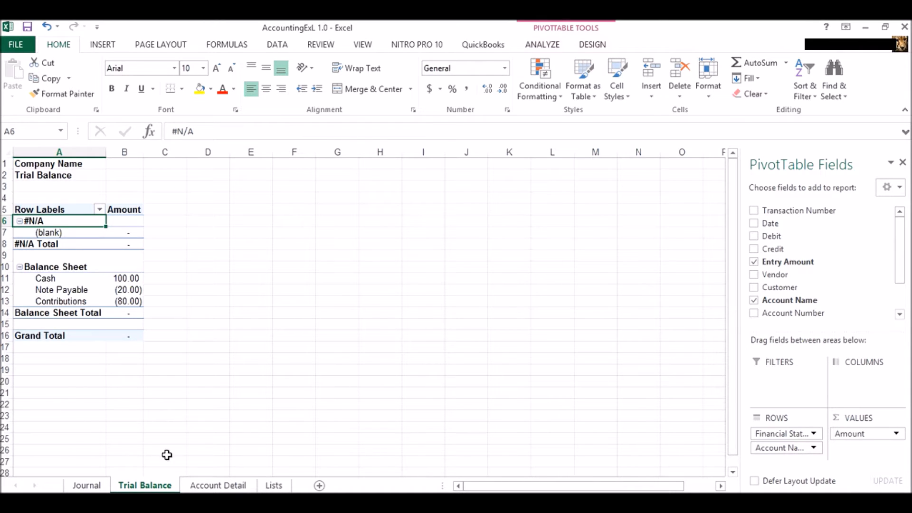
{"action": "left_click", "coordinate": [86, 485]}
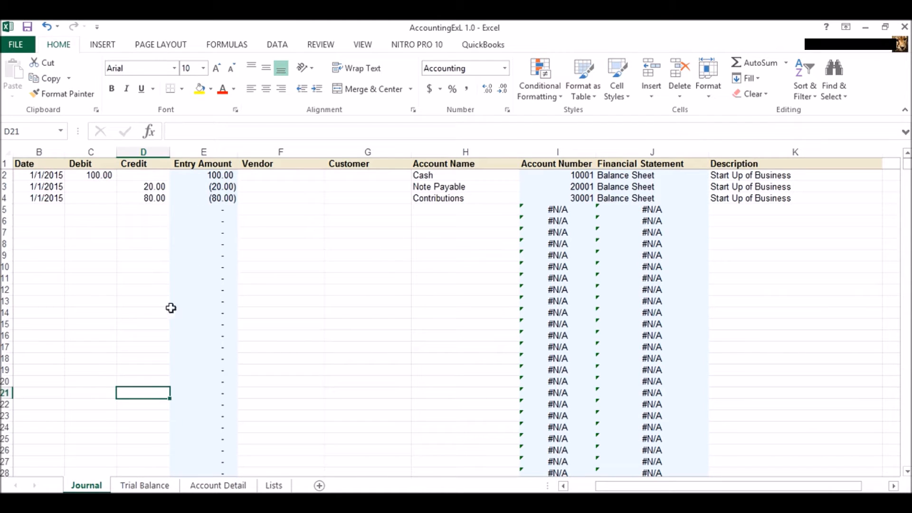
{"action": "left_click", "coordinate": [144, 485]}
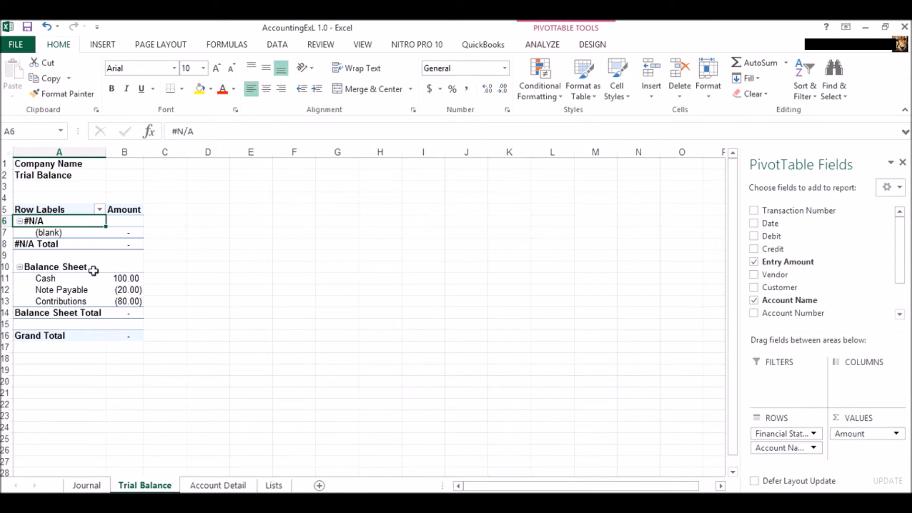
Step: Filter the Account Detail pivot table by Account Name to show only Cash
{"action": "left_click", "coordinate": [218, 484]}
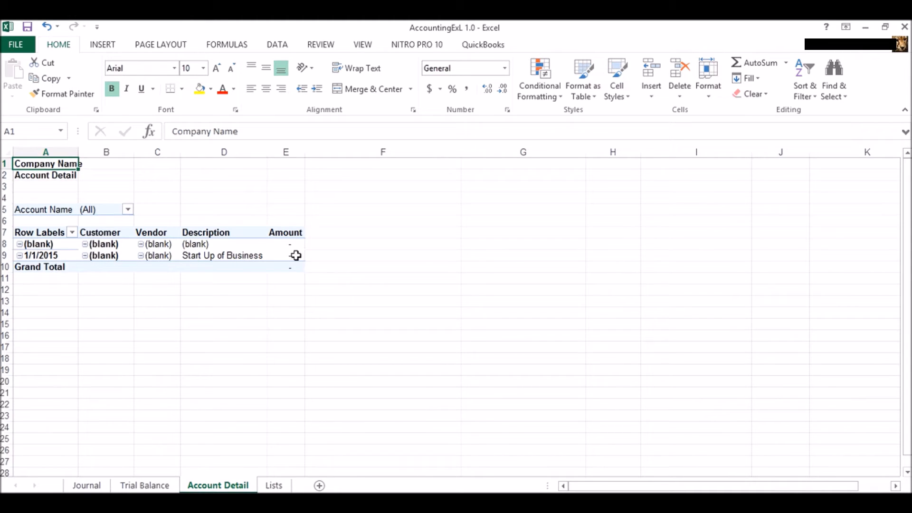
{"action": "mouse_move", "coordinate": [296, 255]}
{"action": "left_click", "coordinate": [127, 210]}
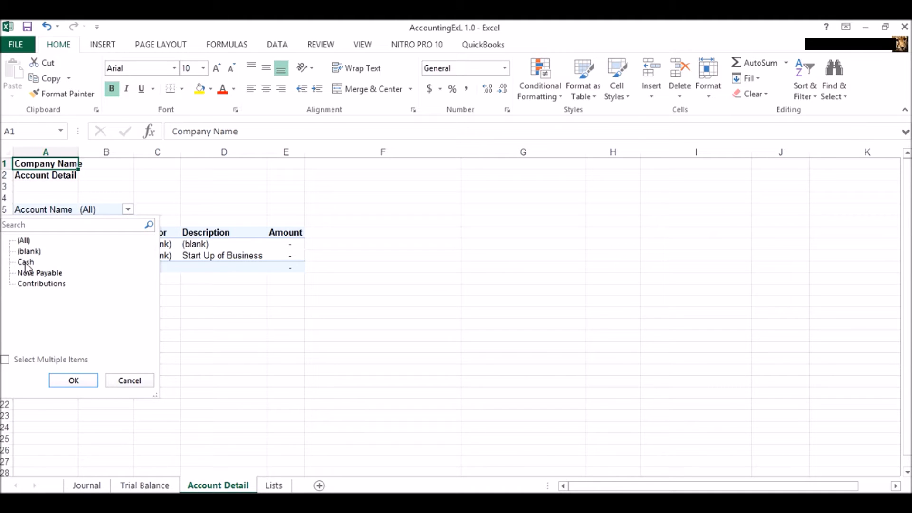
{"action": "left_click", "coordinate": [128, 210]}
{"action": "left_click", "coordinate": [127, 209]}
{"action": "left_click", "coordinate": [25, 262]}
{"action": "left_click", "coordinate": [74, 382]}
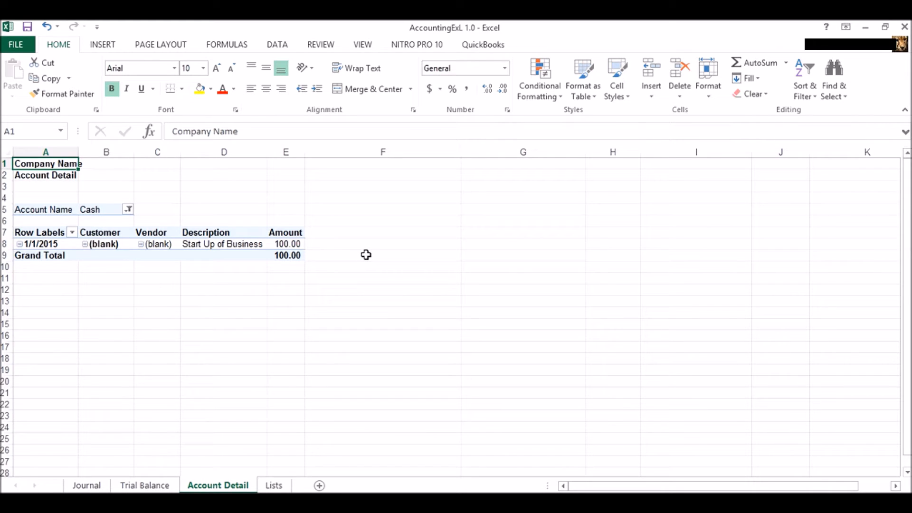
{"action": "left_click", "coordinate": [522, 311]}
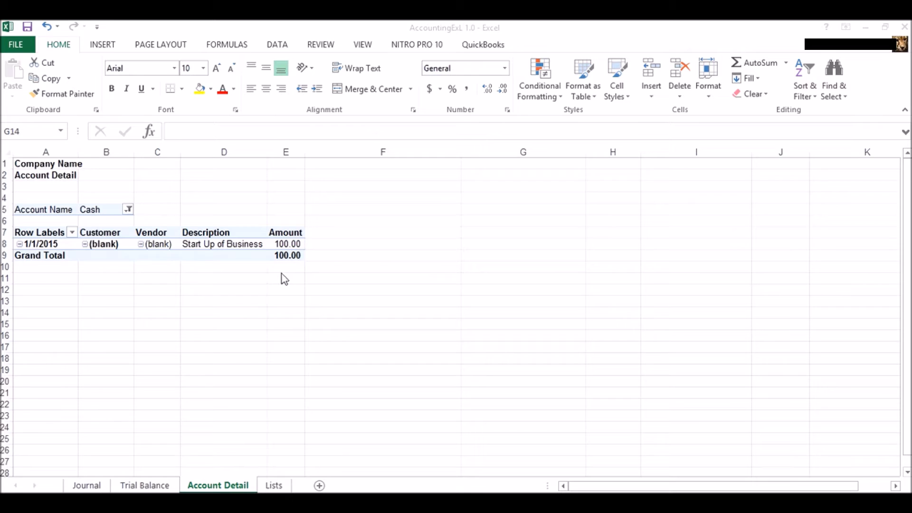
Step: Enter a debit of 100 in C5 and a credit of 100 in D6 of the Journal sheet
{"action": "left_click", "coordinate": [89, 485]}
{"action": "left_click", "coordinate": [88, 486]}
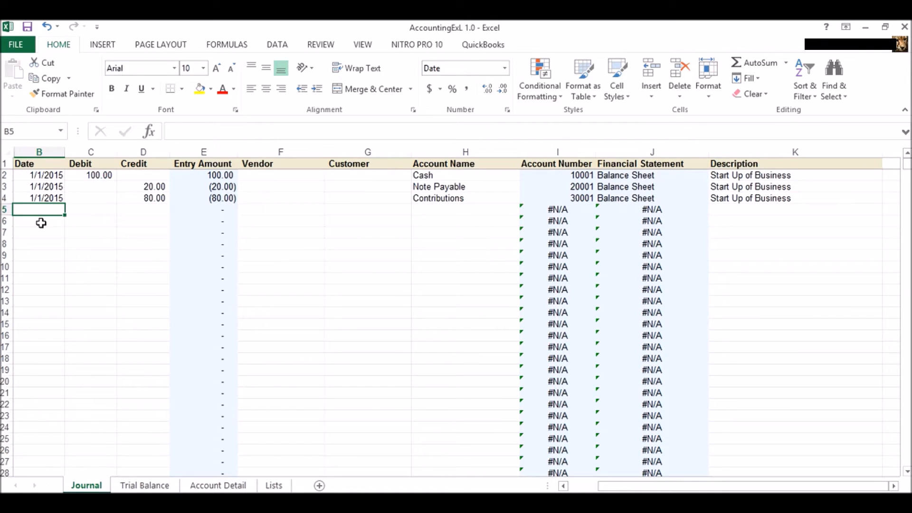
{"action": "left_click", "coordinate": [100, 211]}
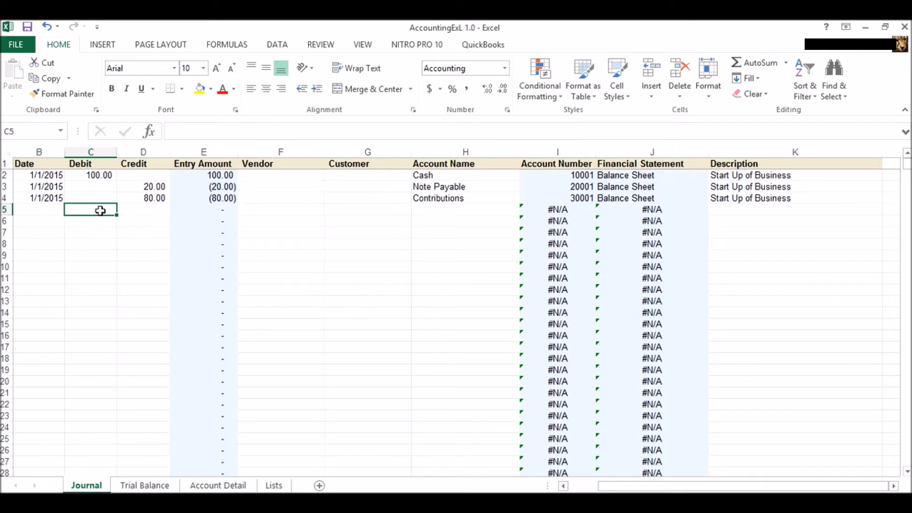
{"action": "type", "text": "100"}
{"action": "key", "text": "Return"}
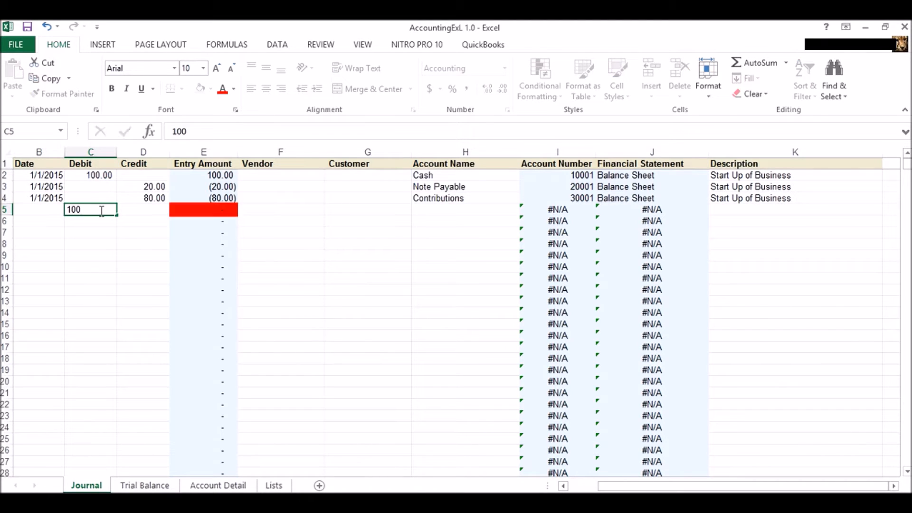
{"action": "key", "text": "Tab"}
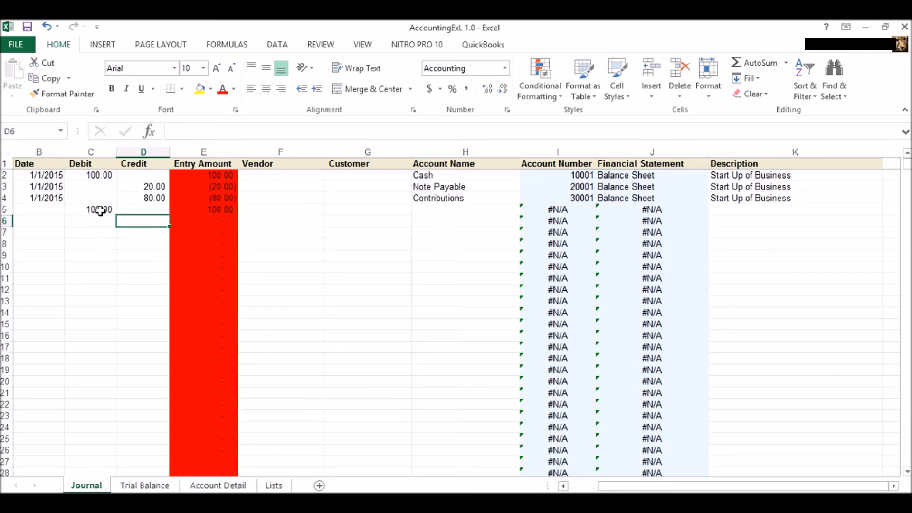
{"action": "type", "text": "100"}
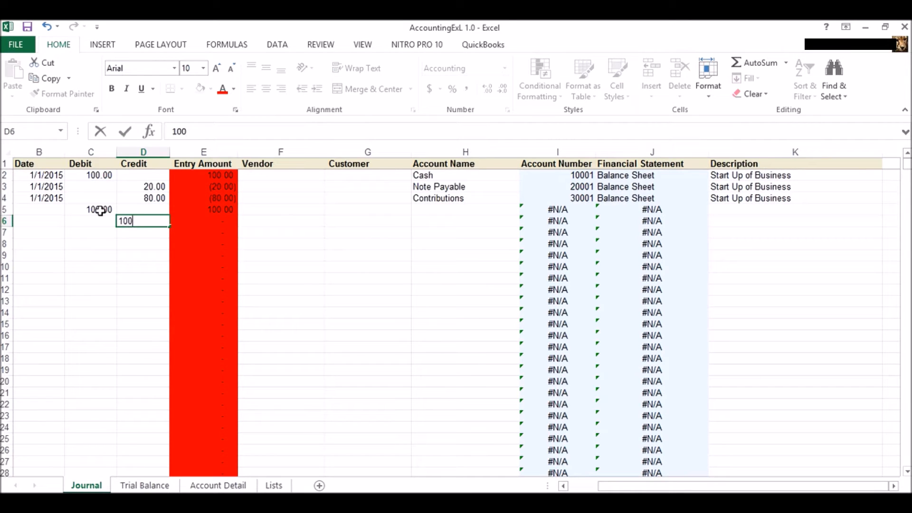
{"action": "key", "text": "Return"}
Step: Date both rows of the second journal entry (B5:B6) 1/2/2015
{"action": "key", "text": "Up"}
{"action": "key", "text": "Left"}
{"action": "key", "text": "Left"}
{"action": "key", "text": "Up"}
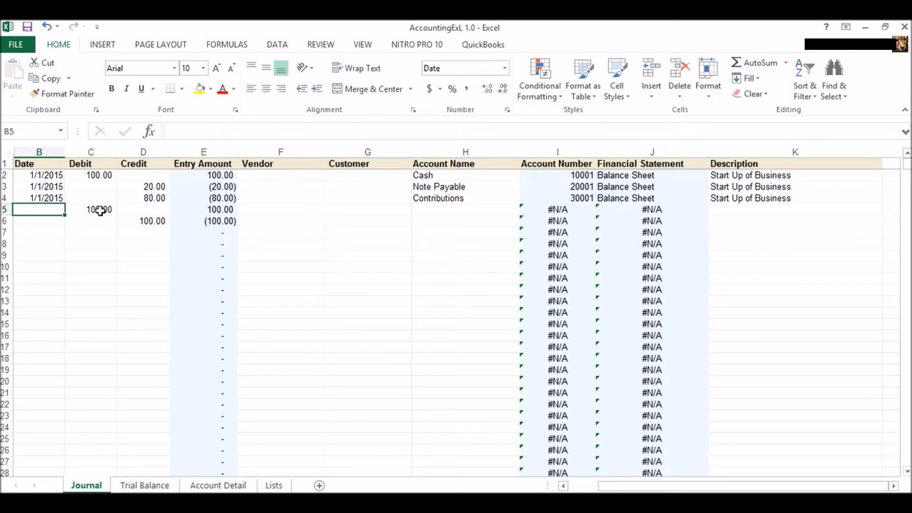
{"action": "type", "text": "1/2/15"}
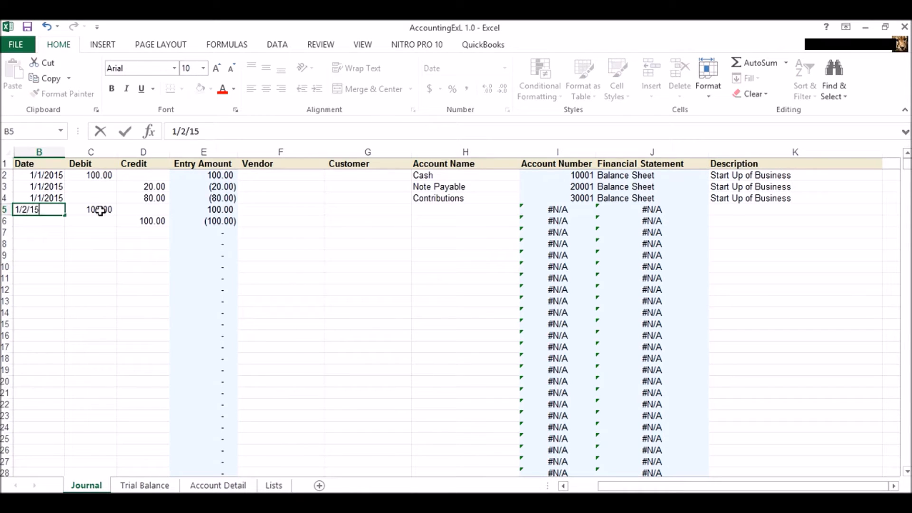
{"action": "key", "text": "Return"}
{"action": "type", "text": "1/"}
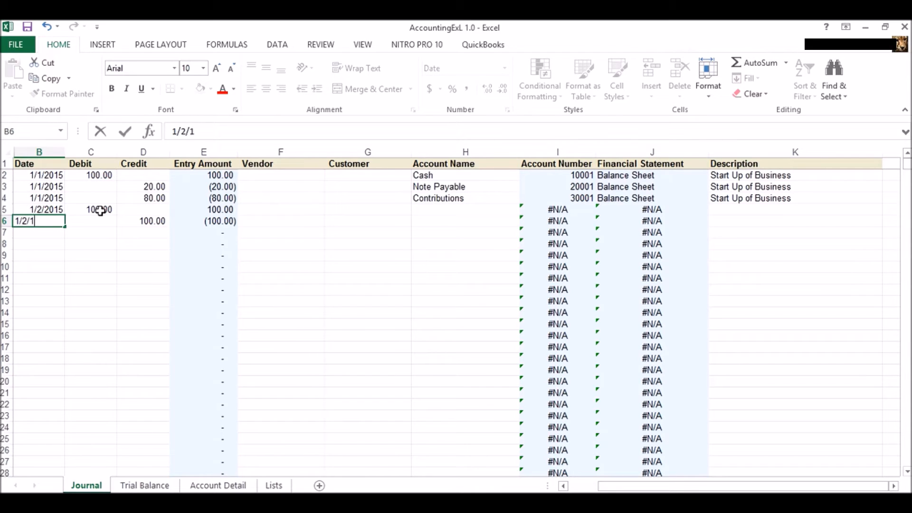
{"action": "type", "text": "2/2015"}
{"action": "key", "text": "Return"}
Step: Replace Customer 1 in I2 of the Lists sheet with the customer's full name
{"action": "key", "text": "Up"}
{"action": "key", "text": "Right"}
{"action": "key", "text": "Right"}
{"action": "key", "text": "Right"}
{"action": "key", "text": "Right"}
{"action": "key", "text": "Right"}
{"action": "key", "text": "Right"}
{"action": "key", "text": "Left"}
{"action": "key", "text": "Right"}
{"action": "key", "text": "Left"}
{"action": "key", "text": "Up"}
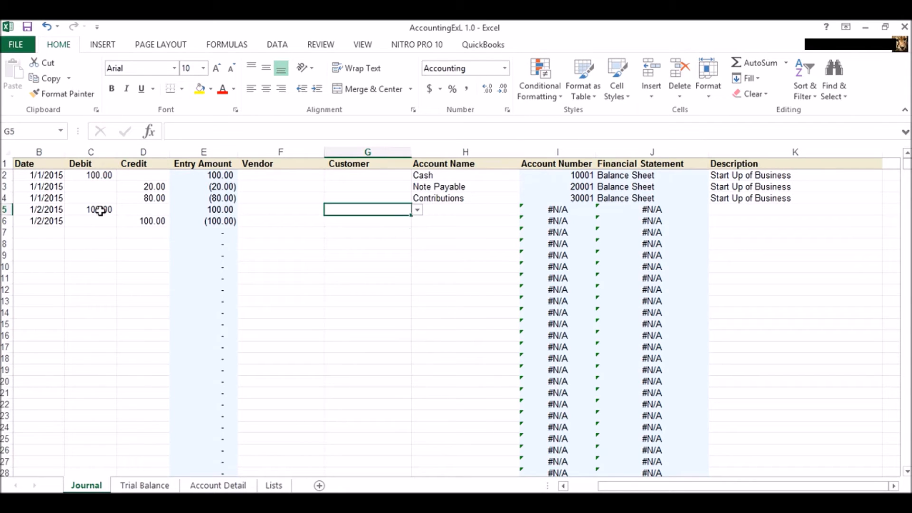
{"action": "left_click", "coordinate": [275, 485]}
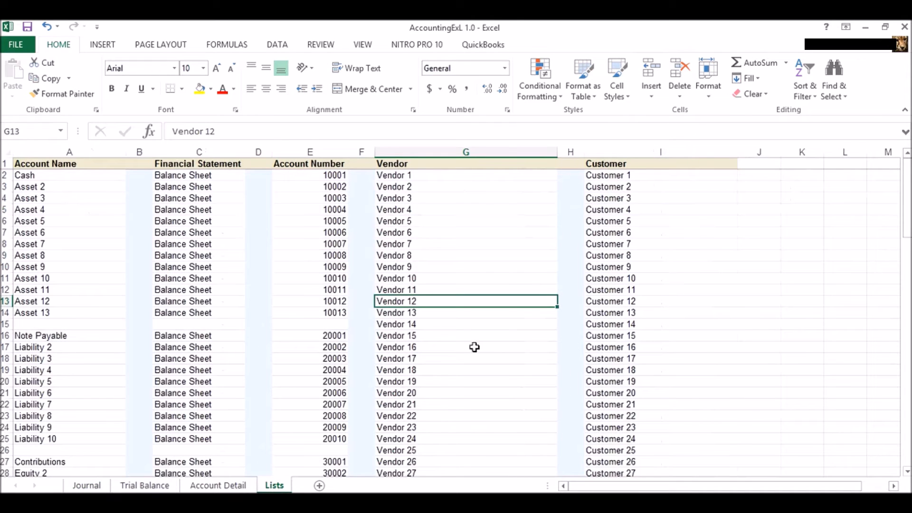
{"action": "left_click", "coordinate": [639, 174]}
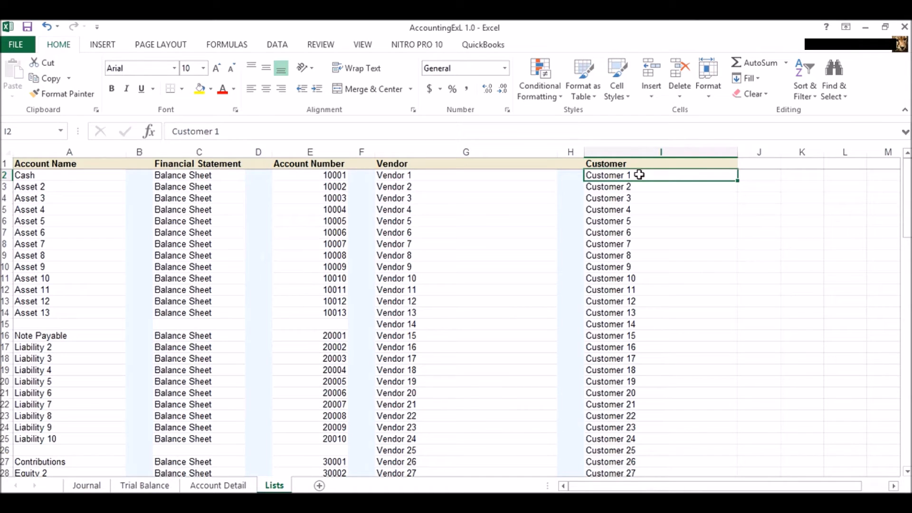
{"action": "type", "text": "John"}
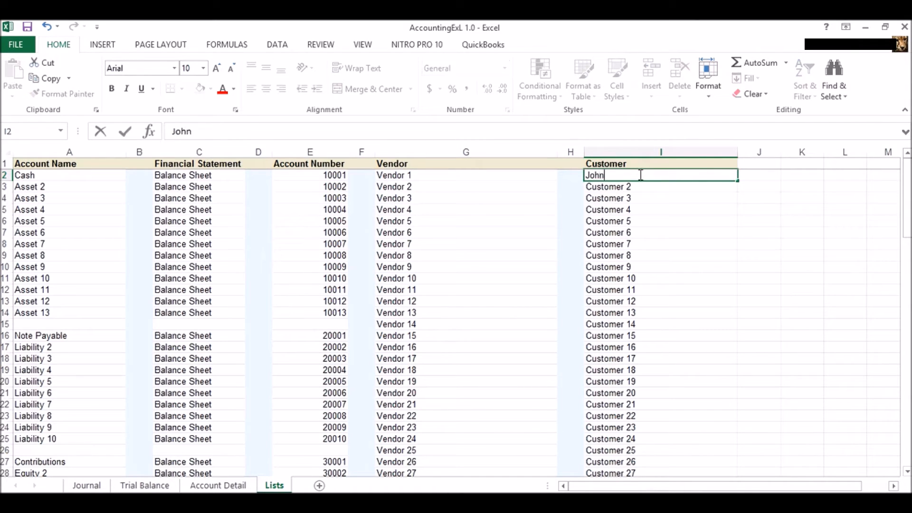
{"action": "type", "text": "ny Appleseed"}
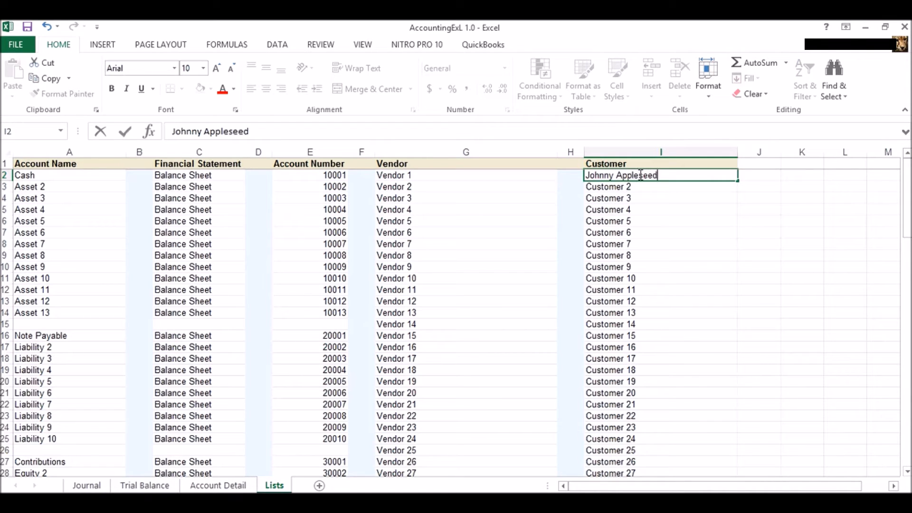
{"action": "key", "text": "Return"}
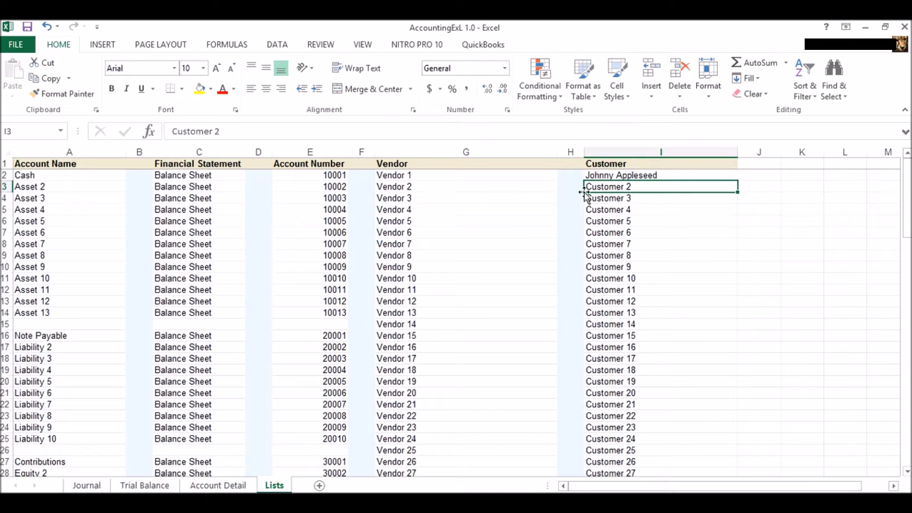
Step: Assign the renamed first customer from the customer choices to both new Journal rows (G5:G6)
{"action": "left_click", "coordinate": [86, 485]}
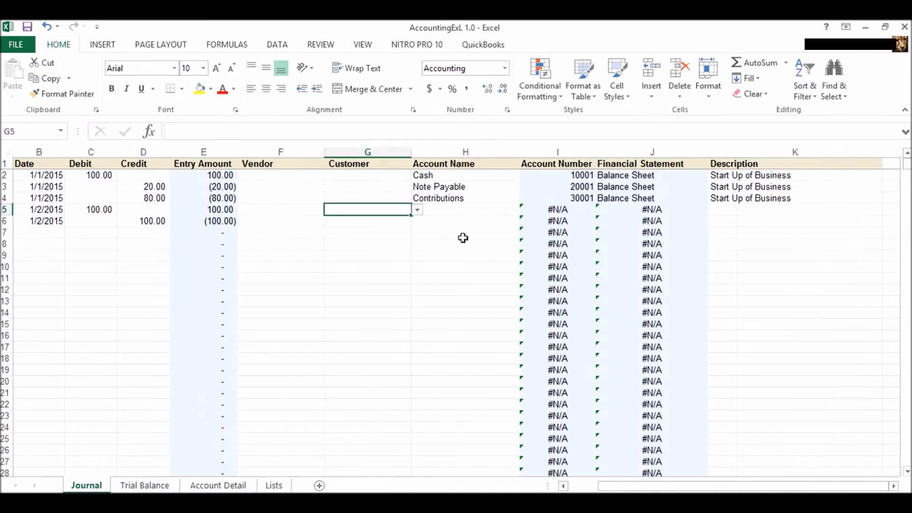
{"action": "left_click", "coordinate": [416, 210]}
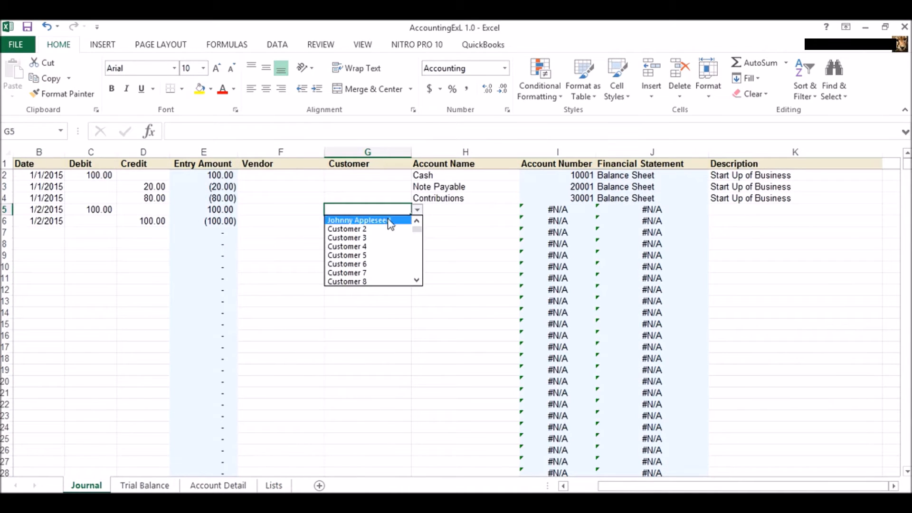
{"action": "left_click", "coordinate": [389, 221]}
{"action": "left_click", "coordinate": [399, 220]}
{"action": "left_click", "coordinate": [416, 221]}
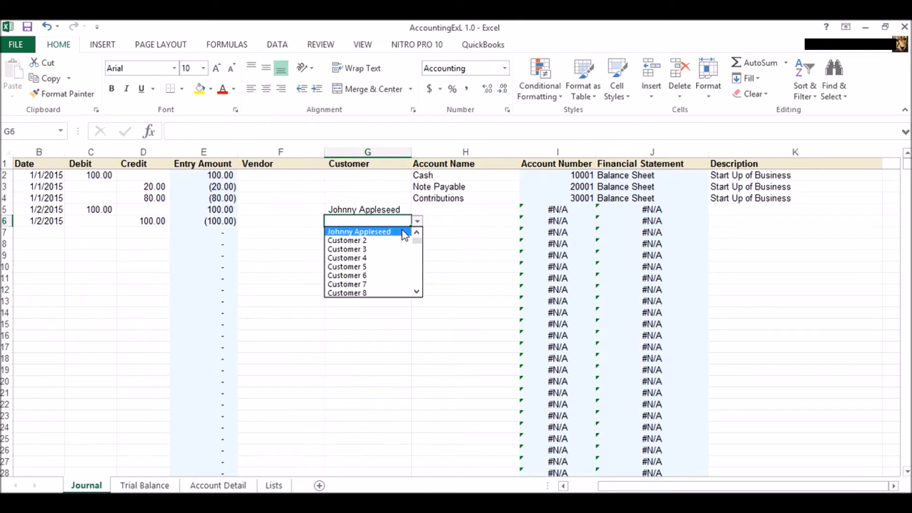
{"action": "left_click", "coordinate": [404, 232]}
Step: Choose Cash from the account choices as the Account Name for the debit row (H5)
{"action": "left_click", "coordinate": [437, 219]}
{"action": "left_click", "coordinate": [444, 208]}
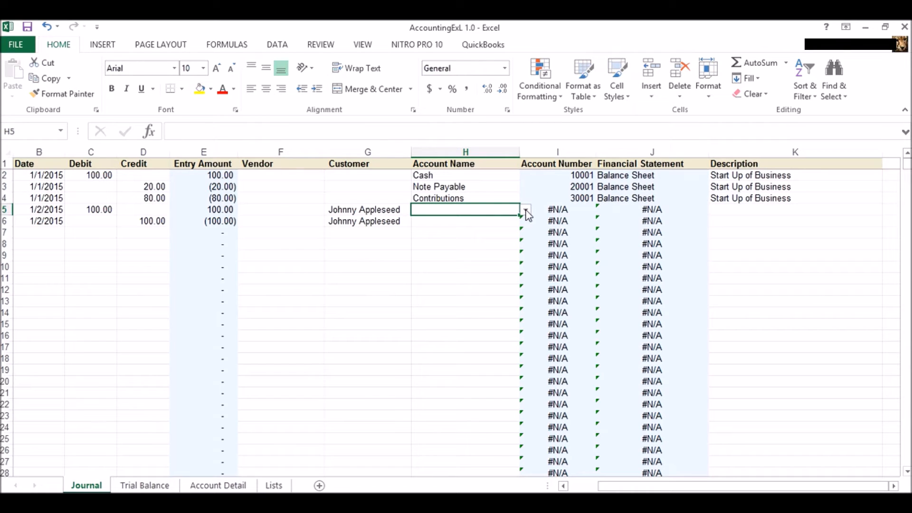
{"action": "left_click", "coordinate": [526, 210]}
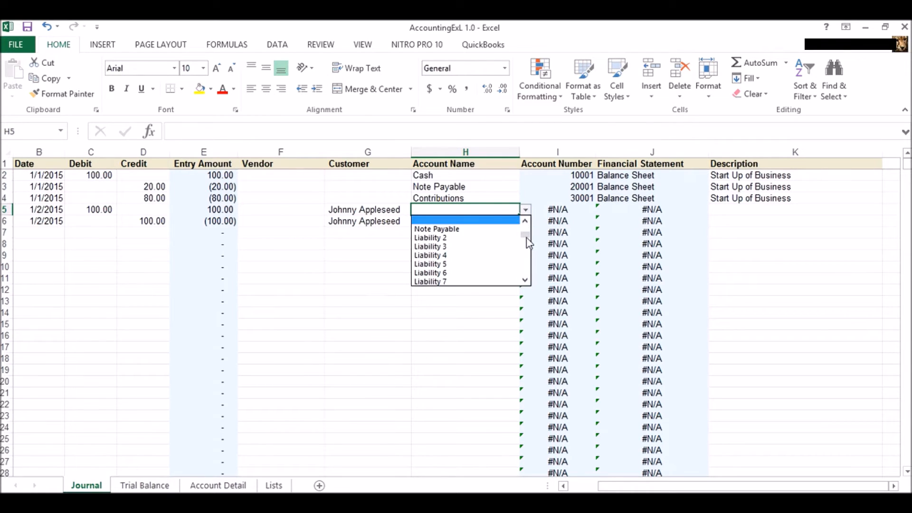
{"action": "left_click_drag", "start_coordinate": [526, 235], "coordinate": [526, 225]}
{"action": "left_click", "coordinate": [511, 214]}
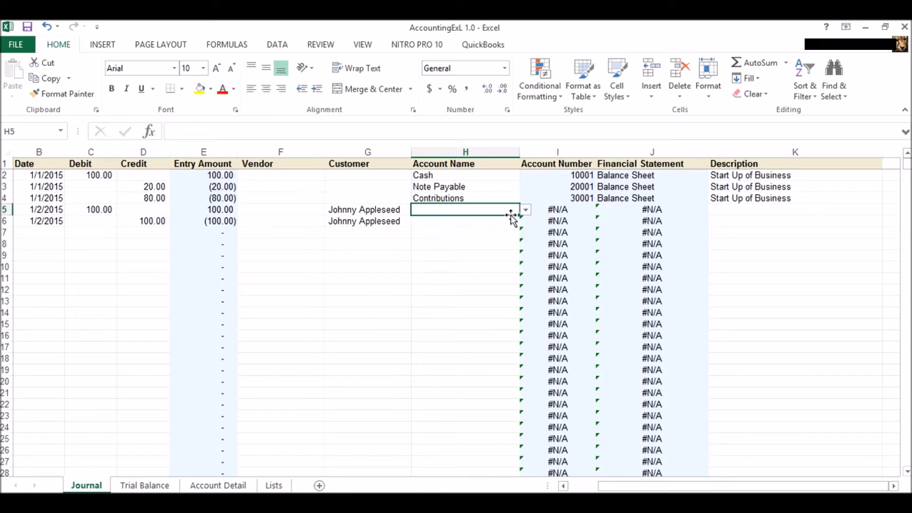
{"action": "left_click", "coordinate": [526, 211]}
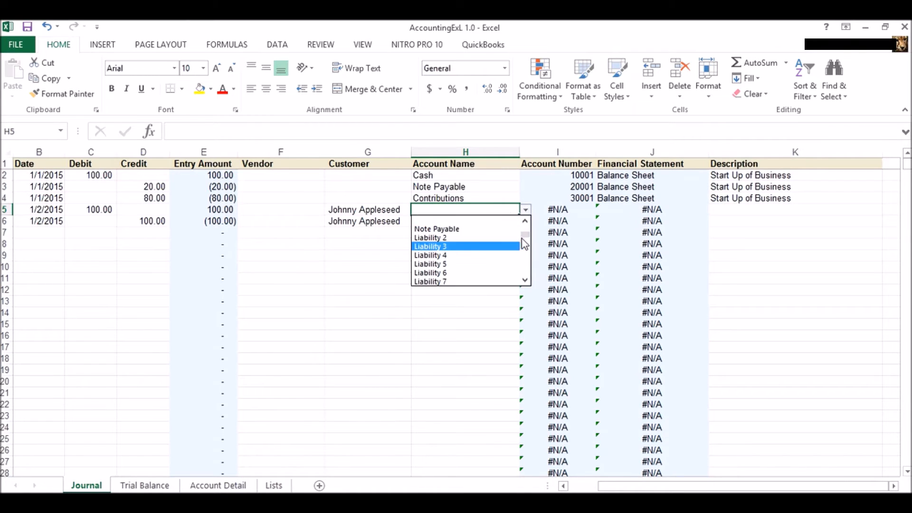
{"action": "left_click_drag", "start_coordinate": [527, 243], "coordinate": [525, 227]}
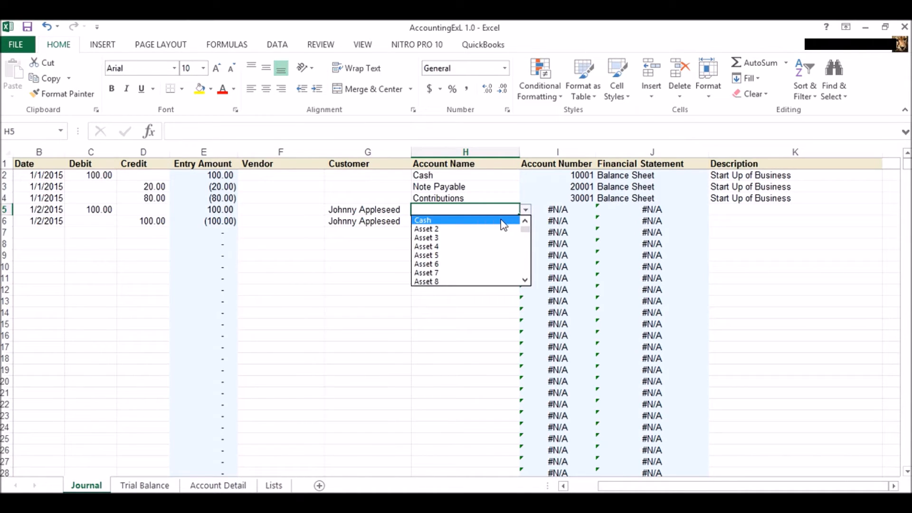
{"action": "left_click", "coordinate": [503, 223]}
Step: Look through the account choices for the credit row (H6) as far as the revenue accounts
{"action": "left_click", "coordinate": [491, 218]}
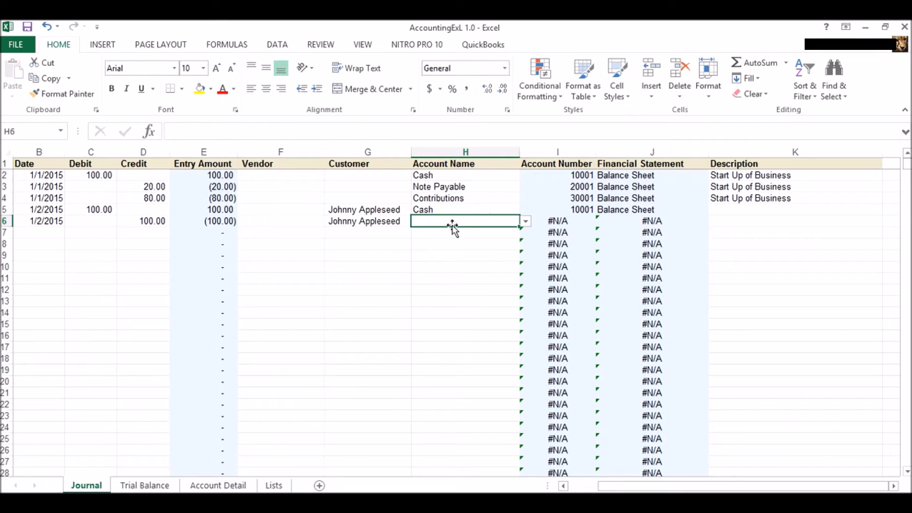
{"action": "left_click", "coordinate": [525, 222]}
{"action": "left_click", "coordinate": [525, 292]}
{"action": "scroll", "coordinate": [526, 295], "scroll_direction": "down", "scroll_amount": 5}
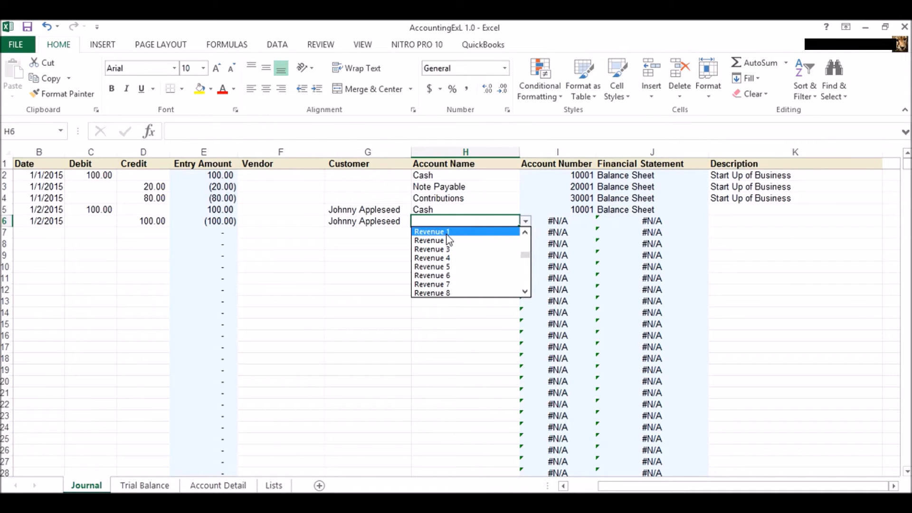
{"action": "left_click", "coordinate": [462, 222]}
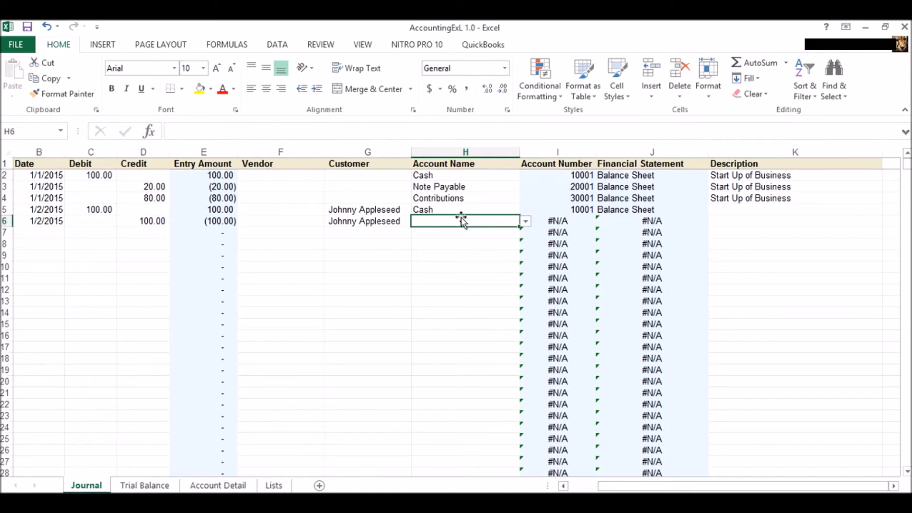
Step: Rename the Revenue 1 account in A34 of the Lists sheet as Car Sales
{"action": "left_click", "coordinate": [274, 484]}
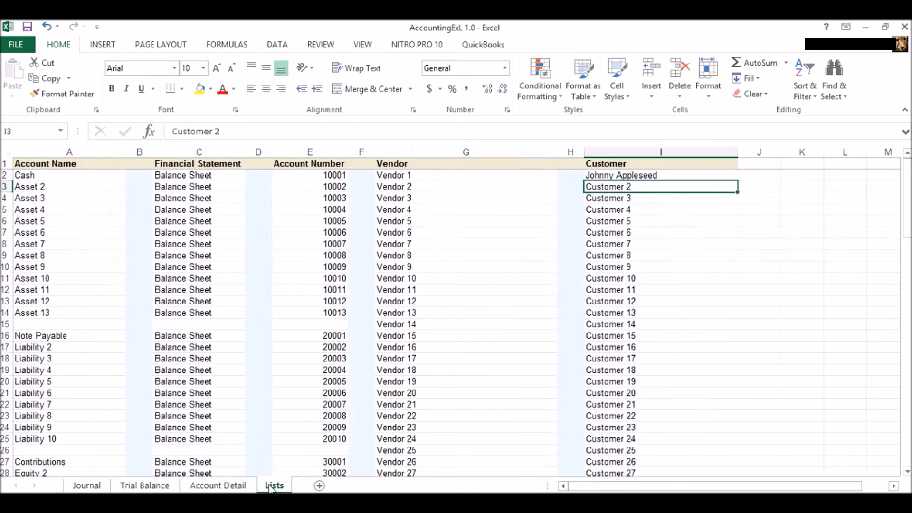
{"action": "left_click", "coordinate": [79, 375]}
{"action": "scroll", "coordinate": [80, 378], "scroll_direction": "down", "scroll_amount": 6}
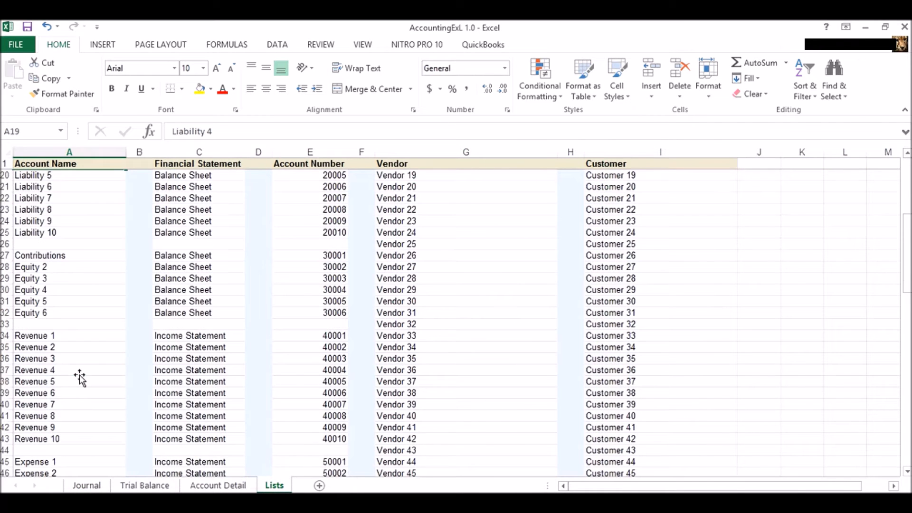
{"action": "scroll", "coordinate": [79, 377], "scroll_direction": "down", "scroll_amount": 1}
{"action": "left_click", "coordinate": [48, 301]}
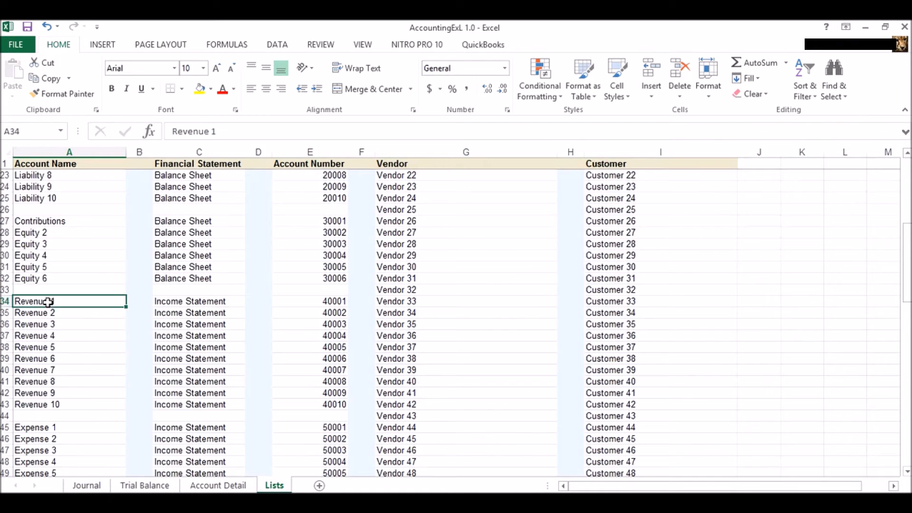
{"action": "type", "text": "Ca"}
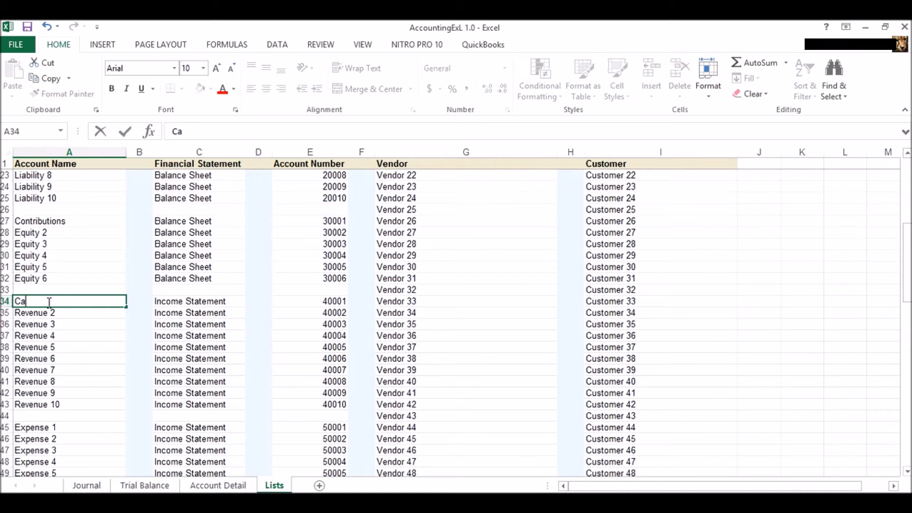
{"action": "type", "text": "r S"}
{"action": "key", "text": "Return"}
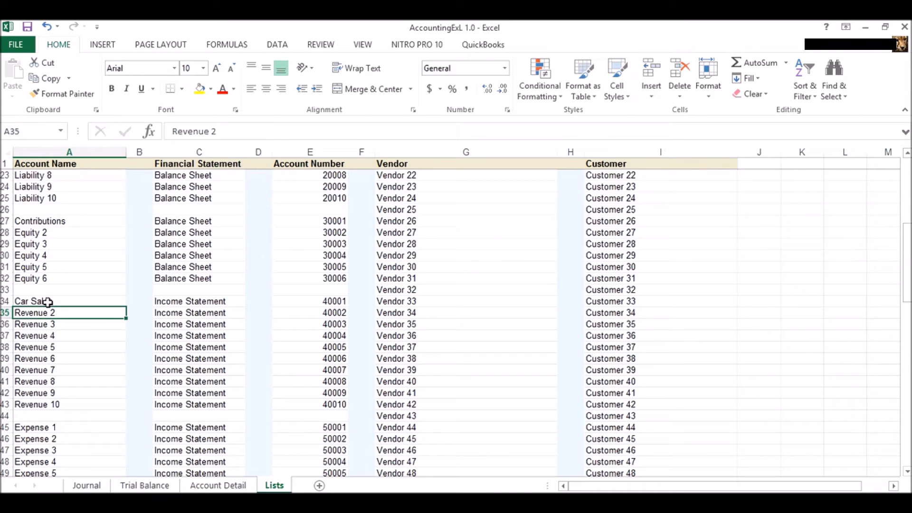
Step: Choose Car Sales from the account choices as the Account Name for the Journal's credit row (H6)
{"action": "left_click", "coordinate": [86, 485]}
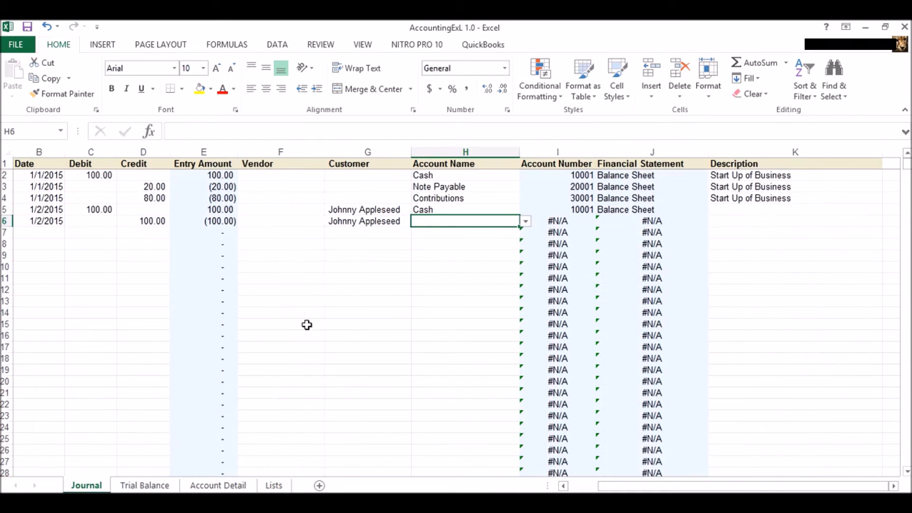
{"action": "left_click", "coordinate": [525, 221]}
{"action": "left_click", "coordinate": [525, 292]}
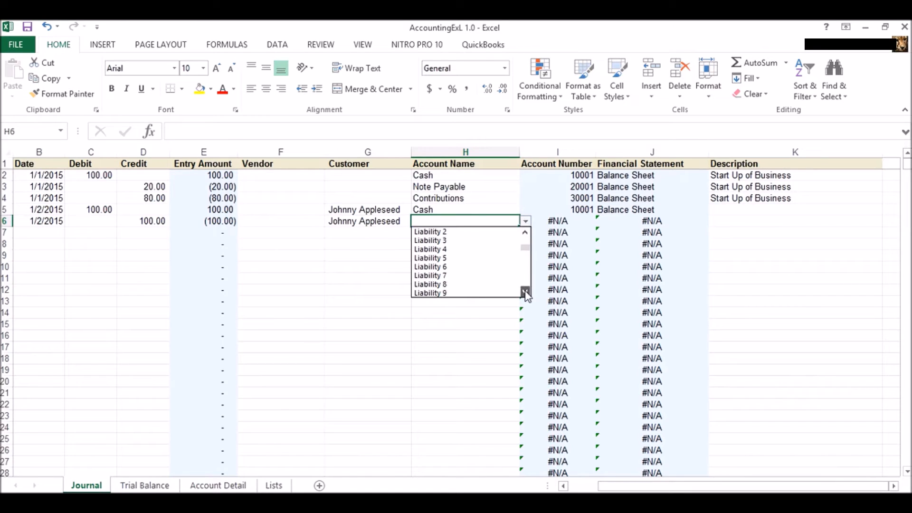
{"action": "scroll", "coordinate": [526, 292], "scroll_direction": "down", "scroll_amount": 3}
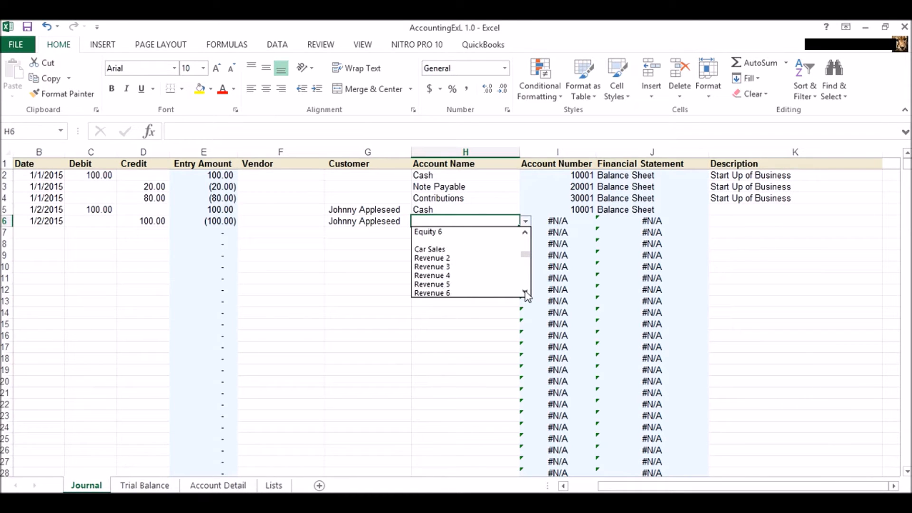
{"action": "left_click", "coordinate": [458, 249]}
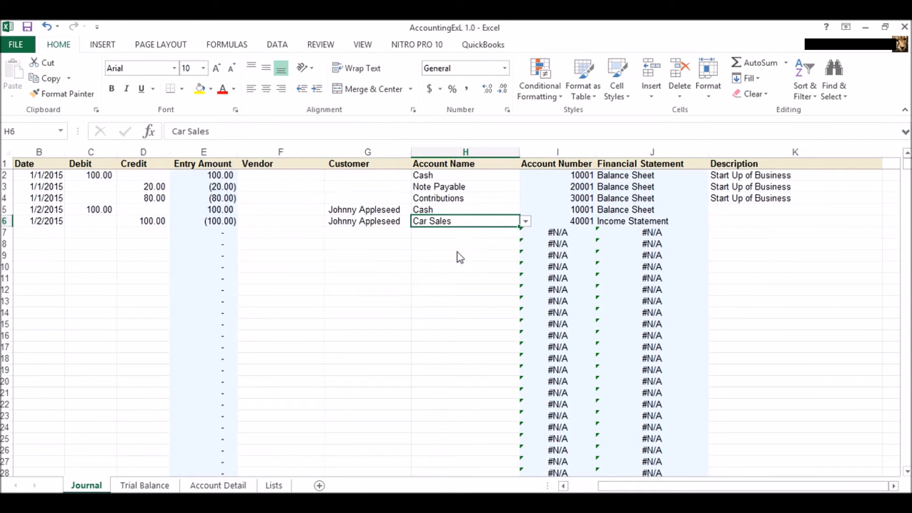
Step: Enter the description "Sold a Car" for both rows of the sale entry (K5:K6)
{"action": "left_click", "coordinate": [743, 212]}
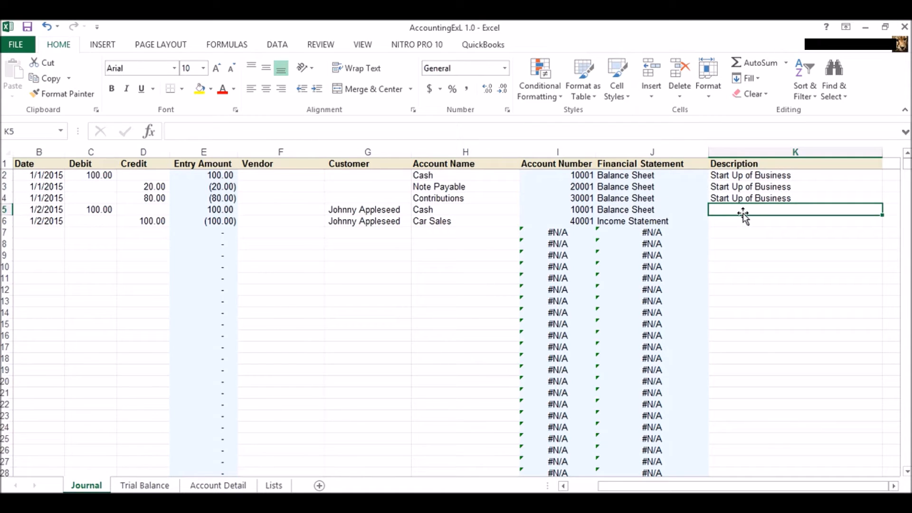
{"action": "type", "text": "Sold a Car"}
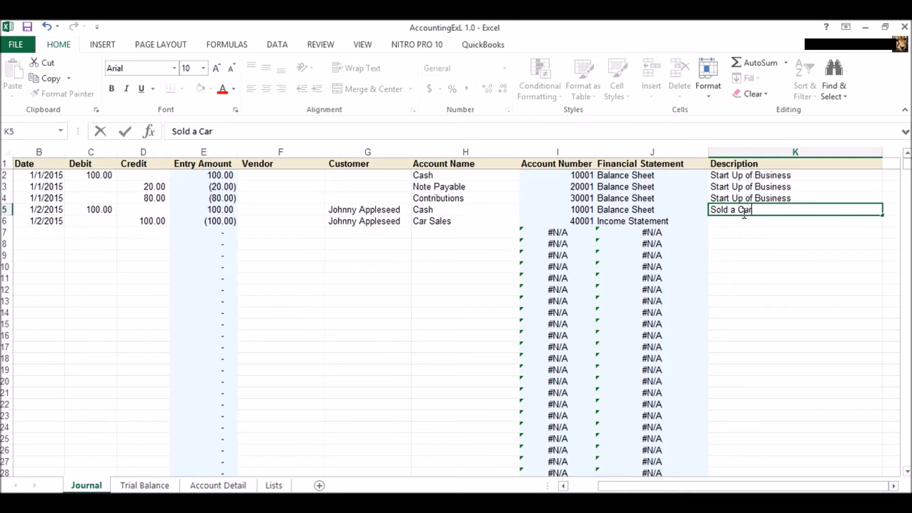
{"action": "key", "text": "Return"}
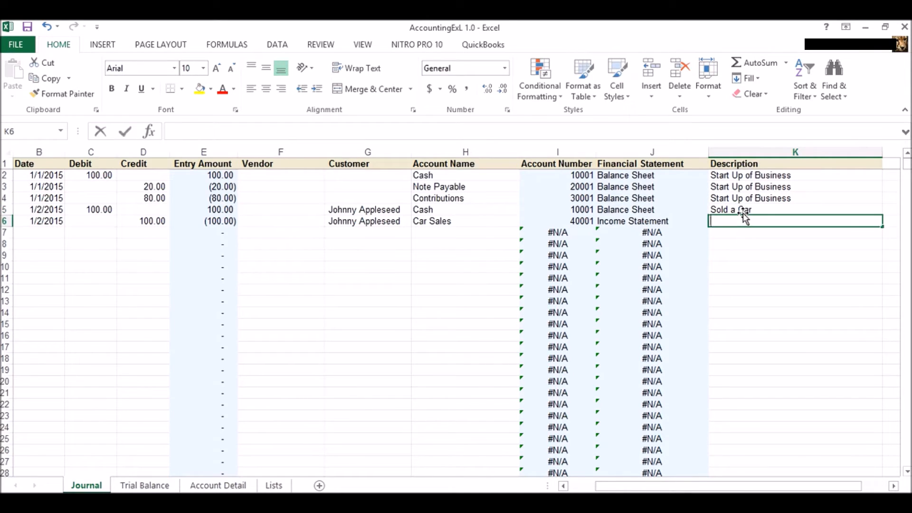
{"action": "type", "text": "Sold a Car"}
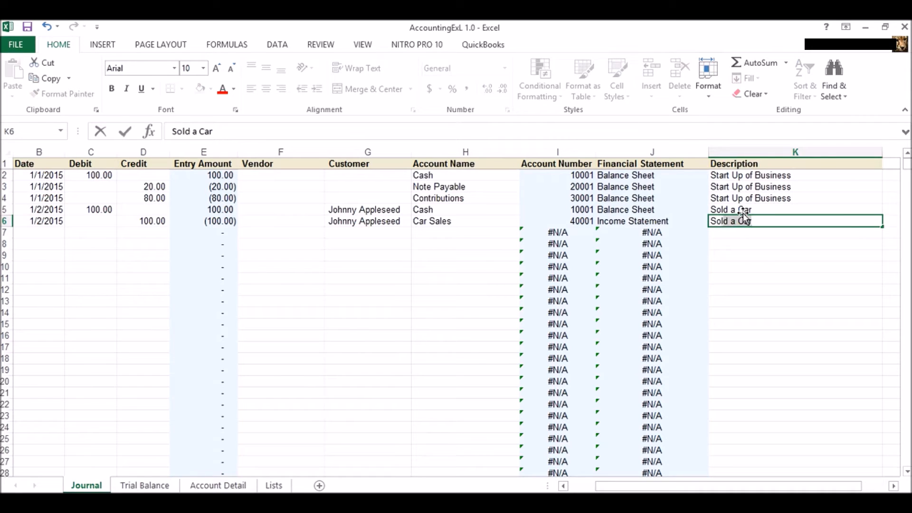
{"action": "key", "text": "Return"}
{"action": "left_click", "coordinate": [782, 312]}
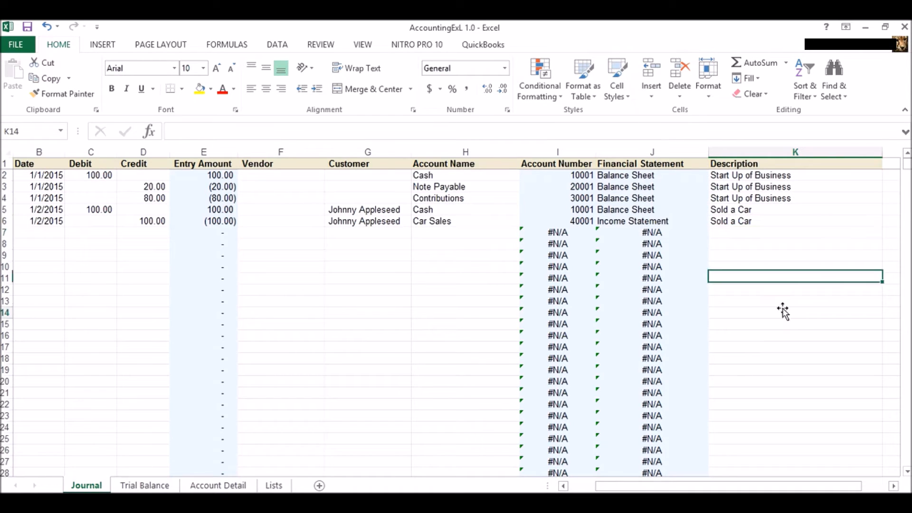
Step: Date the two rows of a new Journal entry 1/2 in B7:B8
{"action": "left_click", "coordinate": [45, 234]}
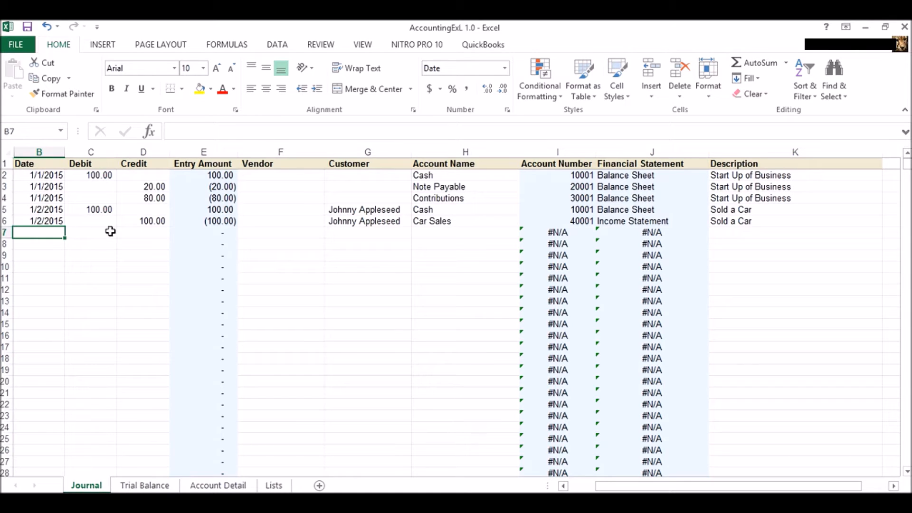
{"action": "type", "text": "1/2"}
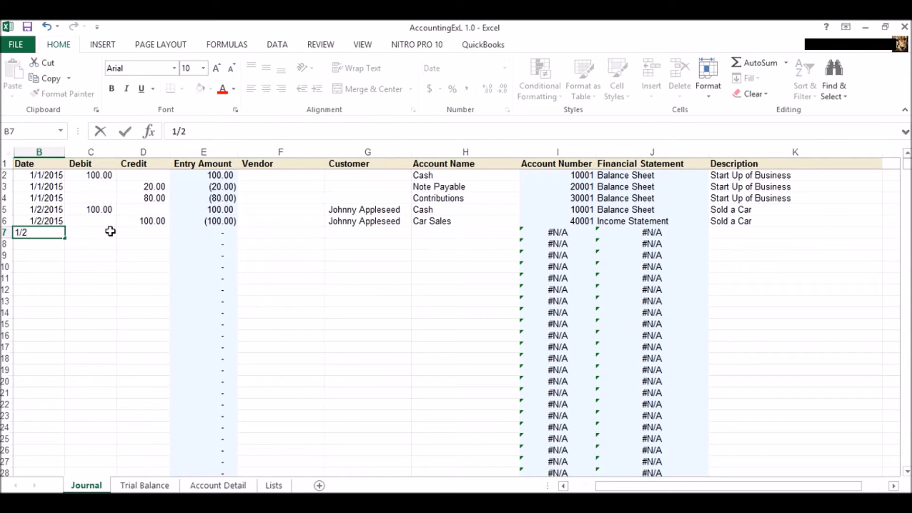
{"action": "key", "text": "Return"}
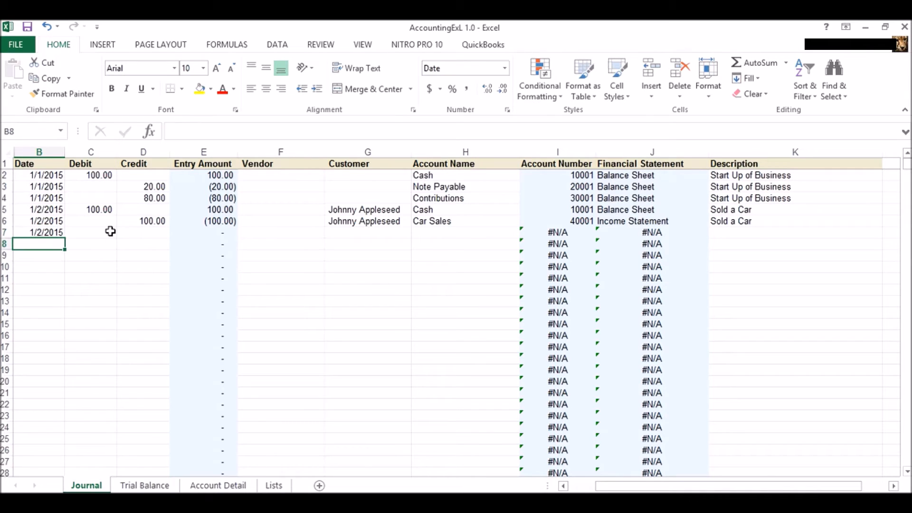
{"action": "type", "text": "1/2"}
{"action": "key", "text": "Return"}
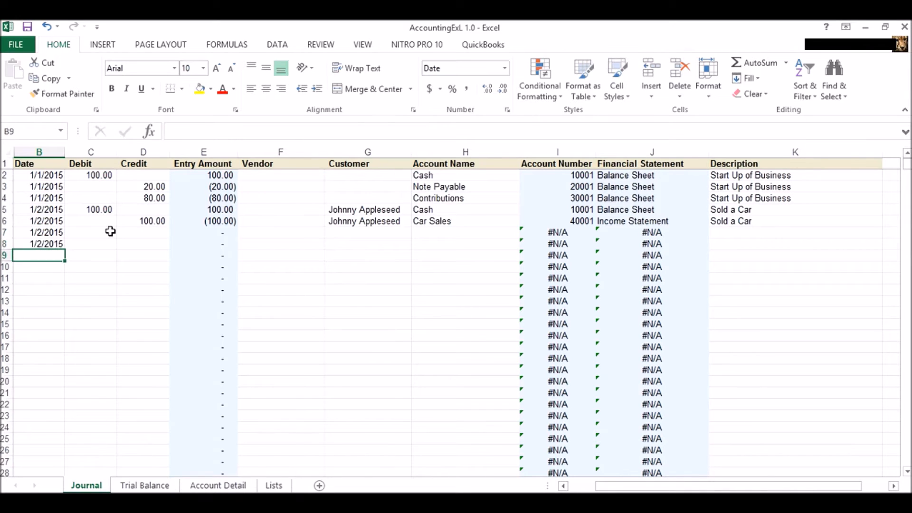
{"action": "key", "text": "Up"}
Step: Enter a debit of 80 in C7 and a matching credit of 80 in D8
{"action": "left_click", "coordinate": [110, 232]}
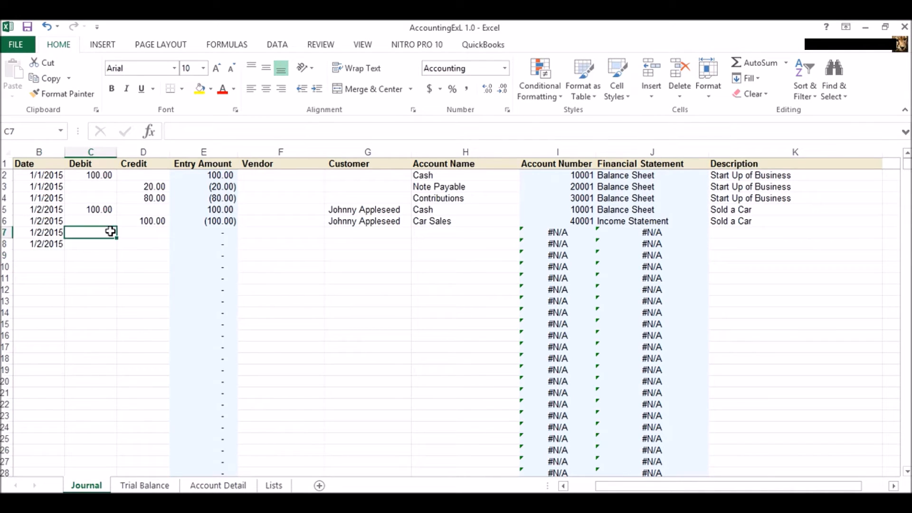
{"action": "type", "text": "80"}
{"action": "key", "text": "Return"}
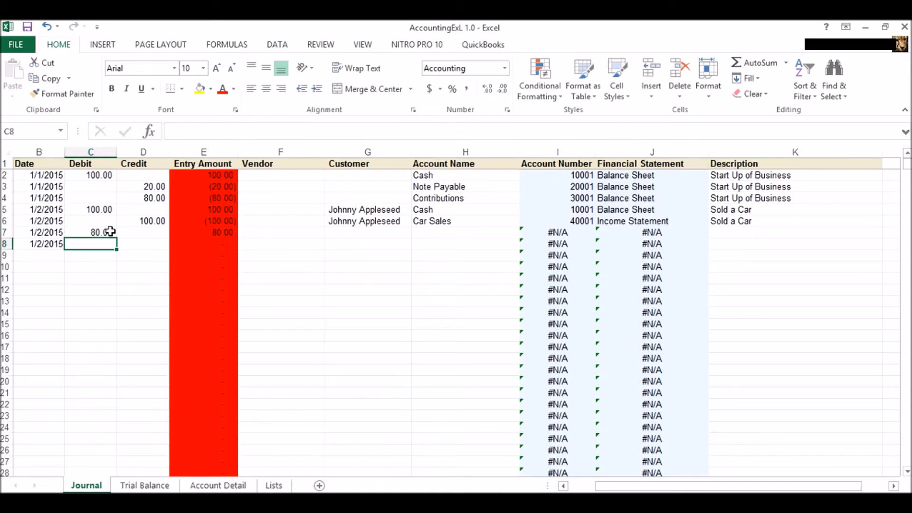
{"action": "key", "text": "Tab"}
{"action": "type", "text": "80"}
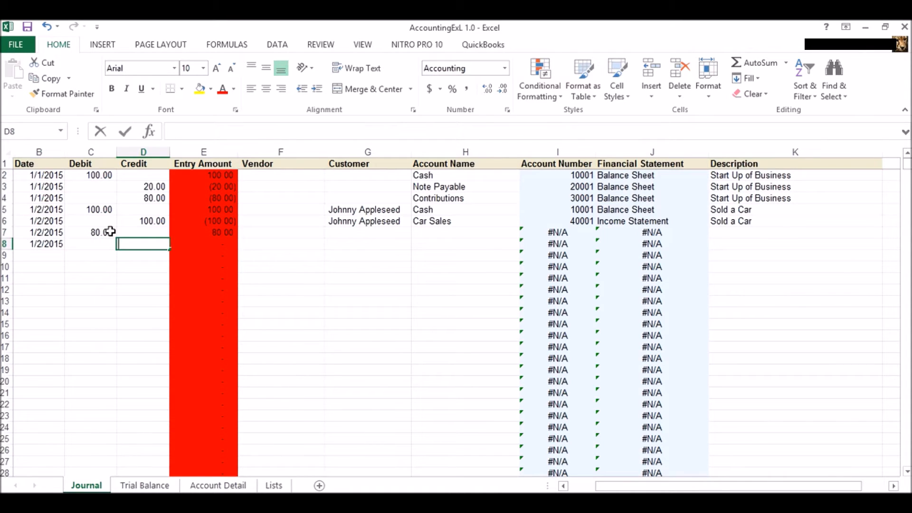
{"action": "key", "text": "Return"}
{"action": "key", "text": "Tab"}
{"action": "key", "text": "Tab"}
{"action": "key", "text": "Up"}
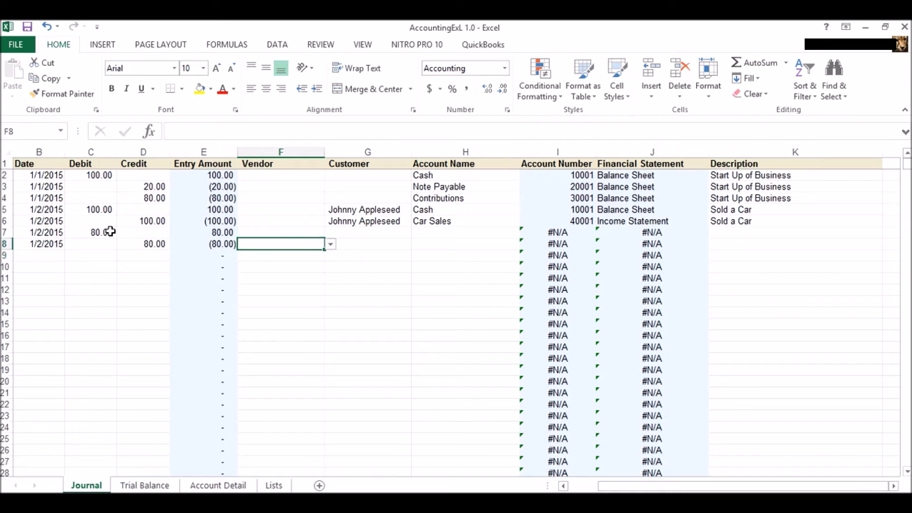
Step: Check the vendor choices for F7, and rename Vendor 1 in G2 of the Lists sheet as Car Vendor
{"action": "key", "text": "Up"}
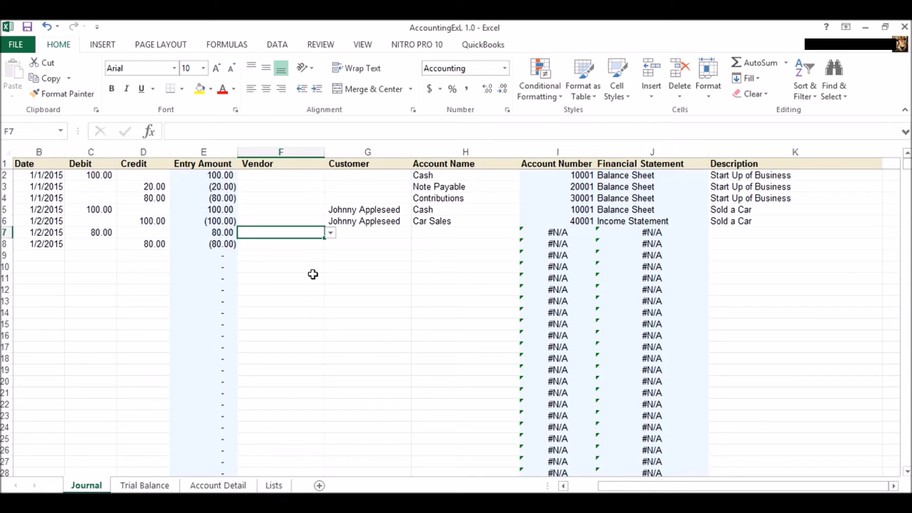
{"action": "left_click", "coordinate": [330, 232]}
{"action": "key", "text": "Escape"}
{"action": "left_click", "coordinate": [274, 485]}
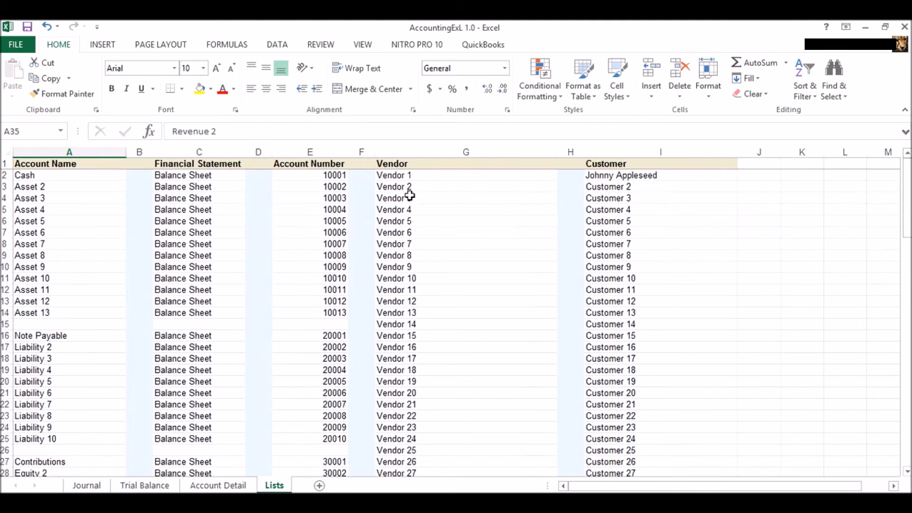
{"action": "left_click", "coordinate": [419, 177]}
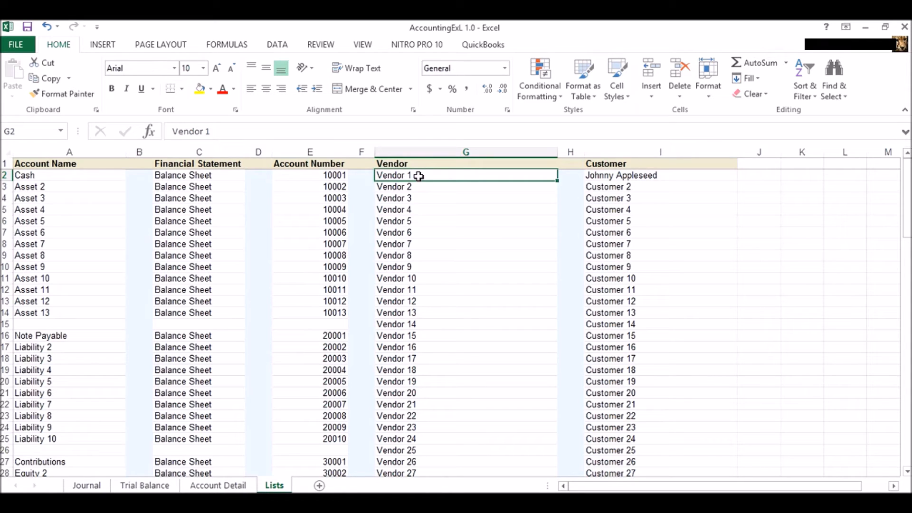
{"action": "type", "text": "Car"}
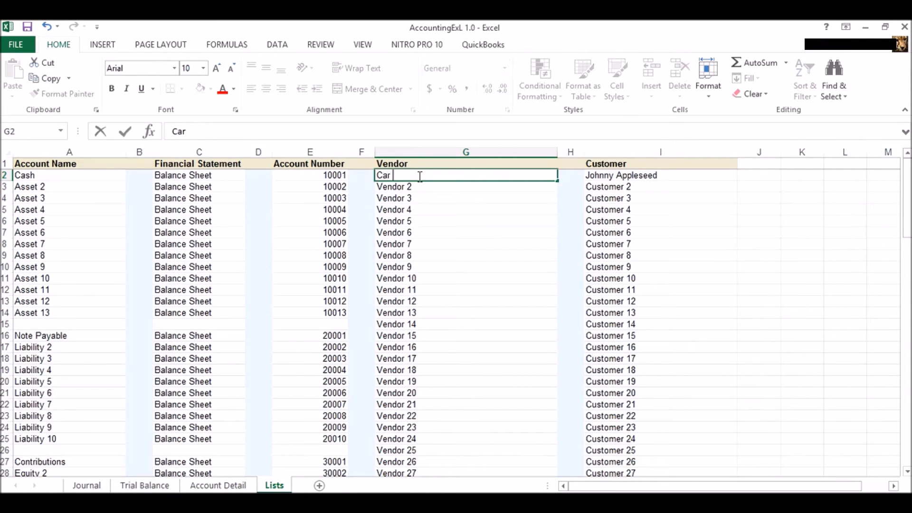
{"action": "type", "text": " Vendor"}
{"action": "key", "text": "Return"}
{"action": "left_click", "coordinate": [418, 175]}
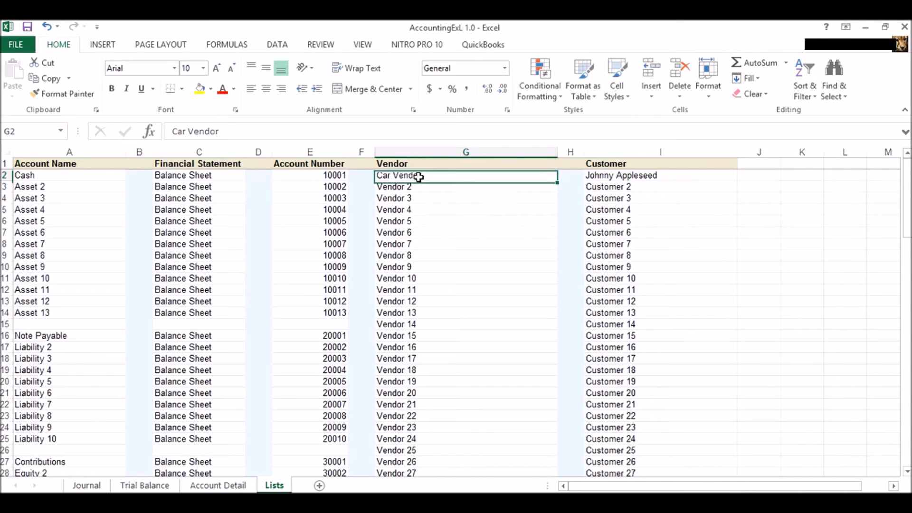
Step: Assign Car Vendor from the vendor choices to both new Journal rows (F7:F8)
{"action": "left_click", "coordinate": [86, 485]}
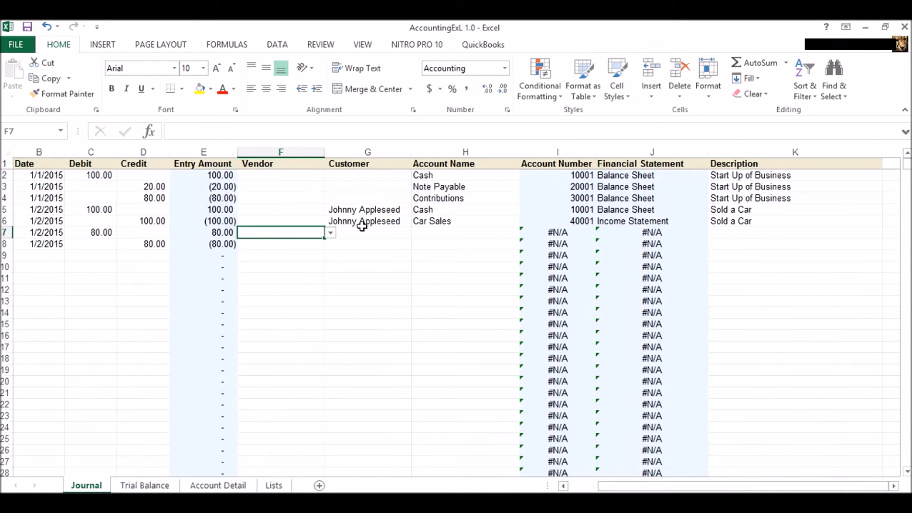
{"action": "left_click", "coordinate": [330, 232]}
{"action": "left_click", "coordinate": [318, 241]}
{"action": "left_click", "coordinate": [319, 248]}
{"action": "left_click", "coordinate": [330, 244]}
{"action": "left_click", "coordinate": [318, 251]}
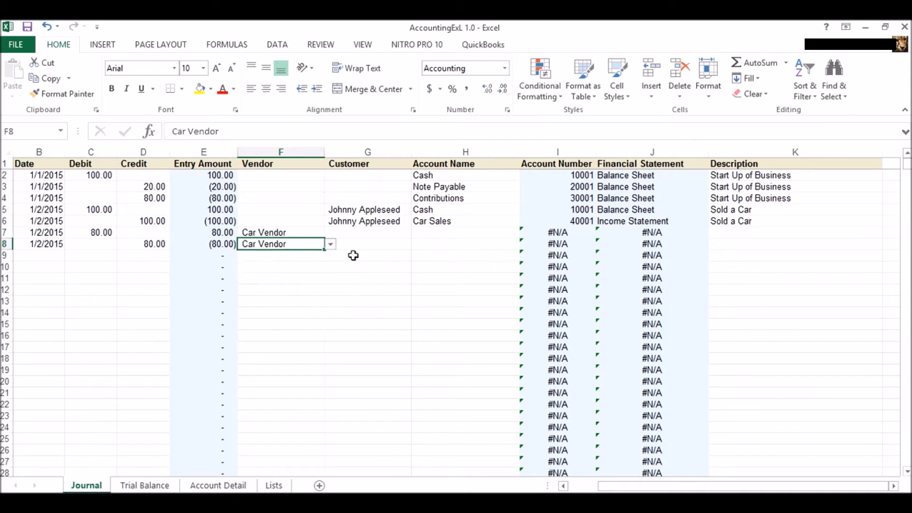
Step: Choose Cash from the account choices as the Account Name for the new credit row (H8)
{"action": "left_click", "coordinate": [380, 244]}
{"action": "left_click", "coordinate": [436, 234]}
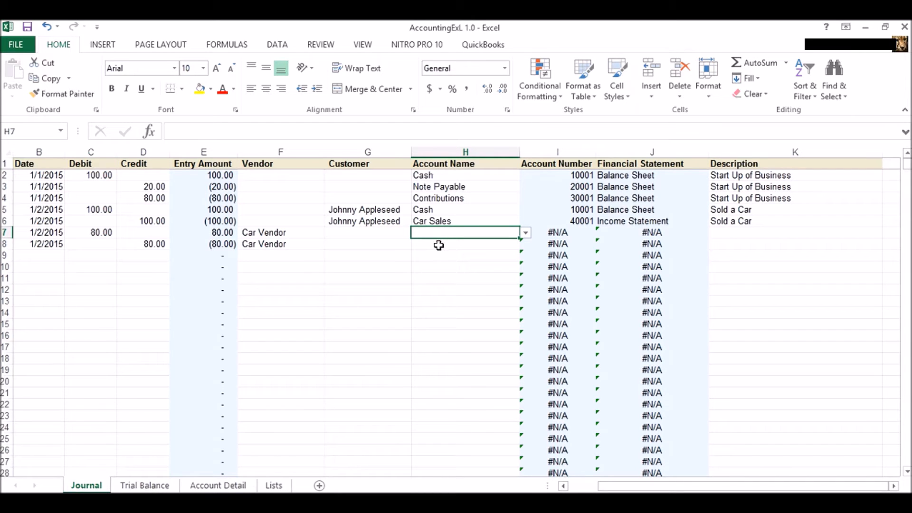
{"action": "left_click", "coordinate": [438, 245]}
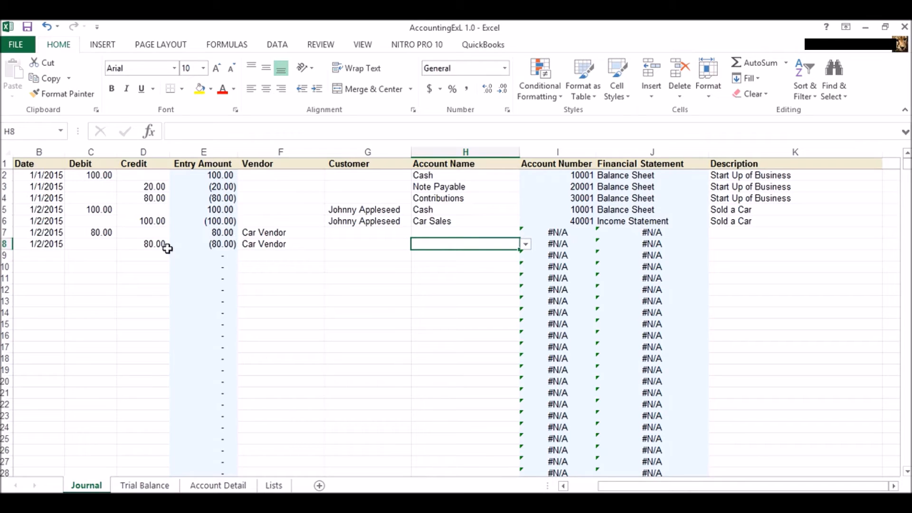
{"action": "left_click", "coordinate": [526, 245]}
{"action": "left_click", "coordinate": [525, 314]}
{"action": "left_click", "coordinate": [526, 317]}
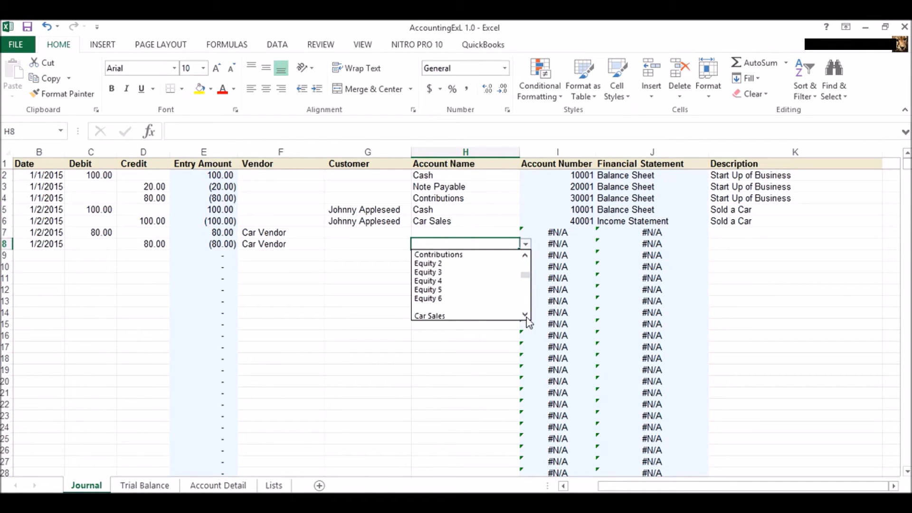
{"action": "left_click", "coordinate": [526, 317]}
{"action": "left_click", "coordinate": [527, 318]}
{"action": "left_click_drag", "start_coordinate": [526, 280], "coordinate": [525, 256]}
{"action": "left_click", "coordinate": [498, 255]}
Step: Rename the Expense 1 account in A45 of the Lists sheet as Car Purcases
{"action": "left_click", "coordinate": [464, 234]}
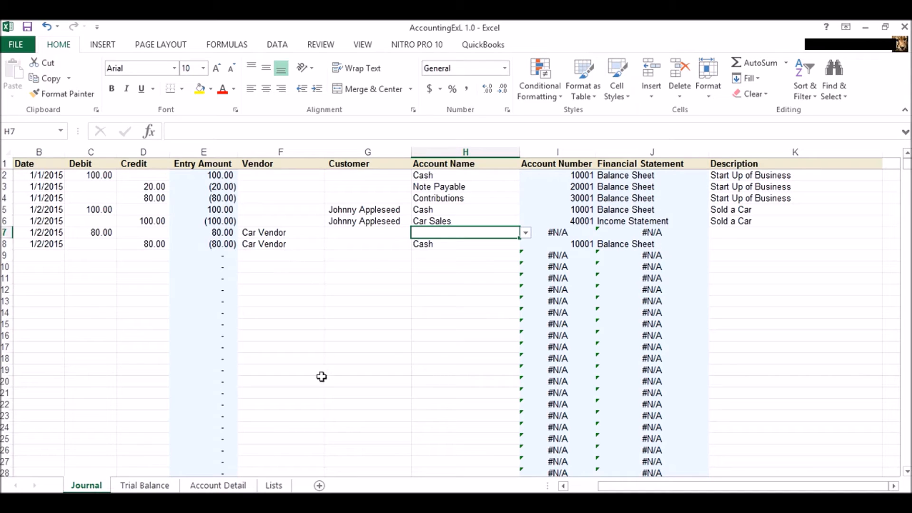
{"action": "left_click", "coordinate": [274, 486]}
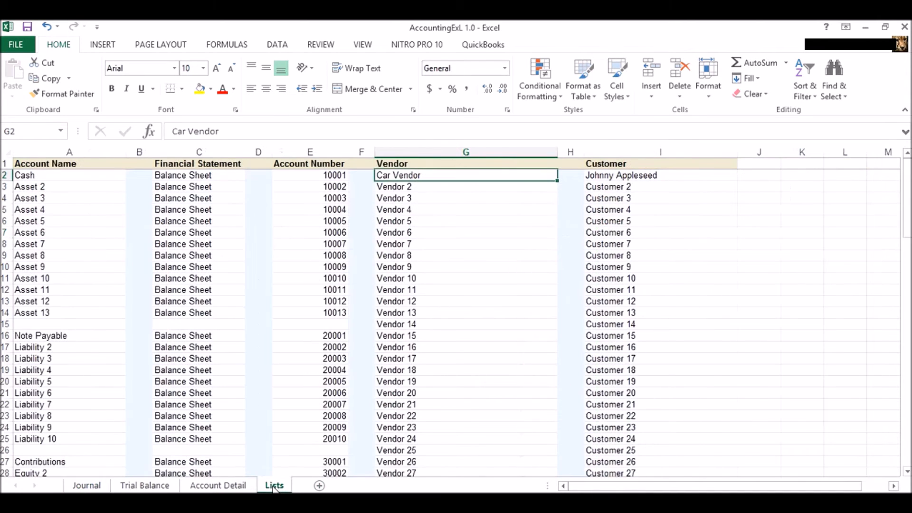
{"action": "scroll", "coordinate": [223, 373], "scroll_direction": "down", "scroll_amount": 11}
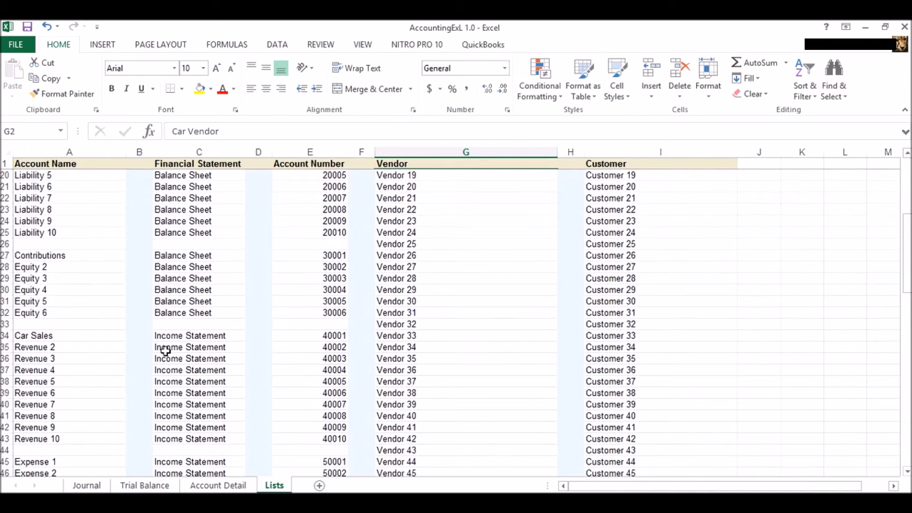
{"action": "left_click", "coordinate": [38, 290]}
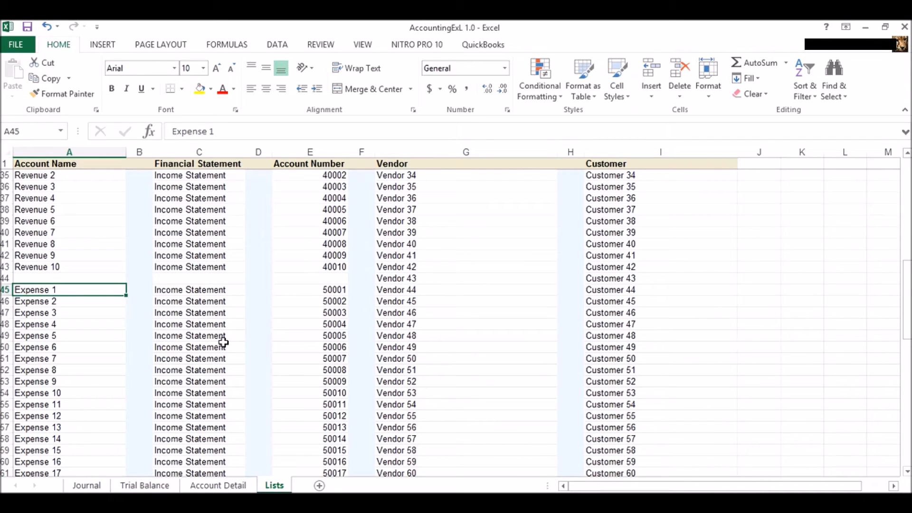
{"action": "type", "text": "Car"}
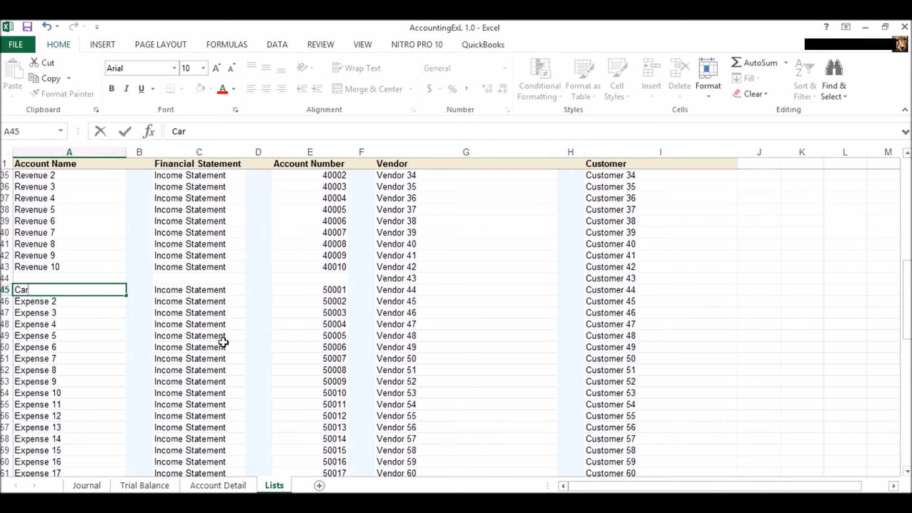
{"action": "type", "text": " Purcases"}
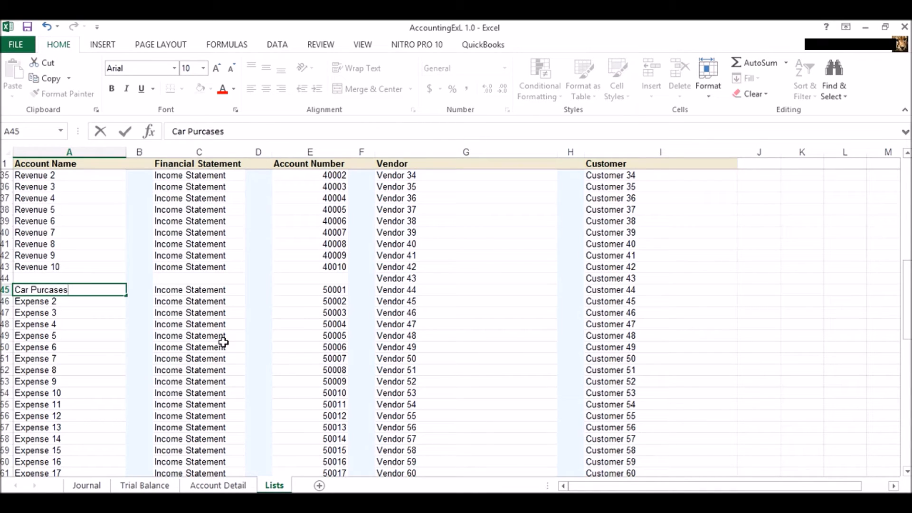
{"action": "key", "text": "Return"}
{"action": "left_click", "coordinate": [223, 342]}
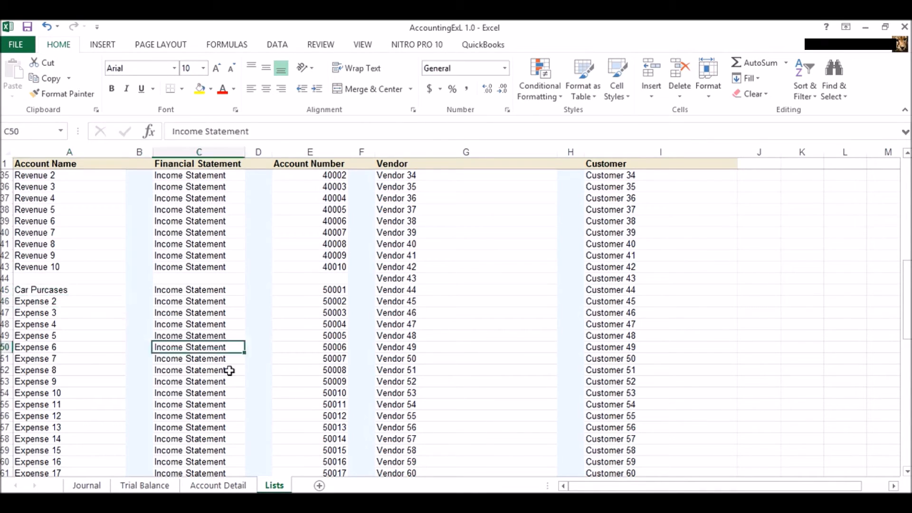
Step: Check the account choices for H7 on the Journal sheet for the renamed expense account
{"action": "left_click", "coordinate": [86, 485]}
{"action": "left_click", "coordinate": [525, 232]}
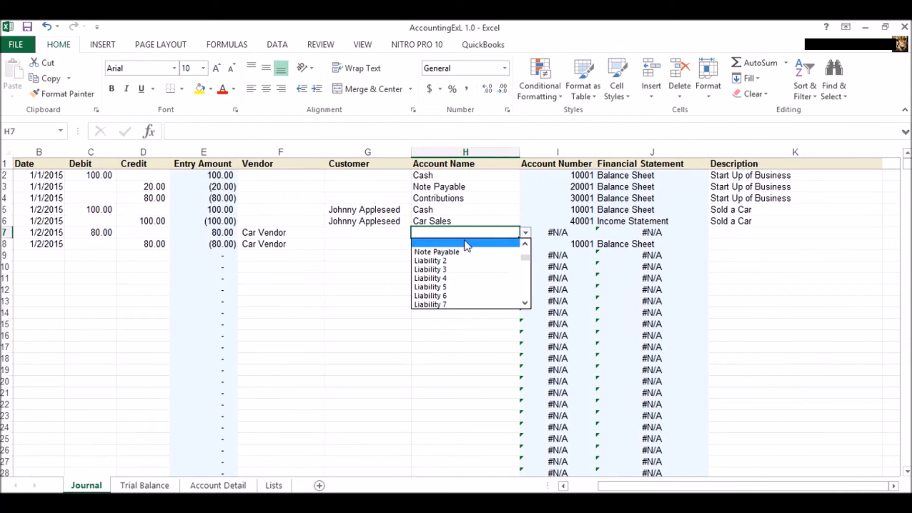
{"action": "left_click_drag", "start_coordinate": [529, 255], "coordinate": [528, 254]}
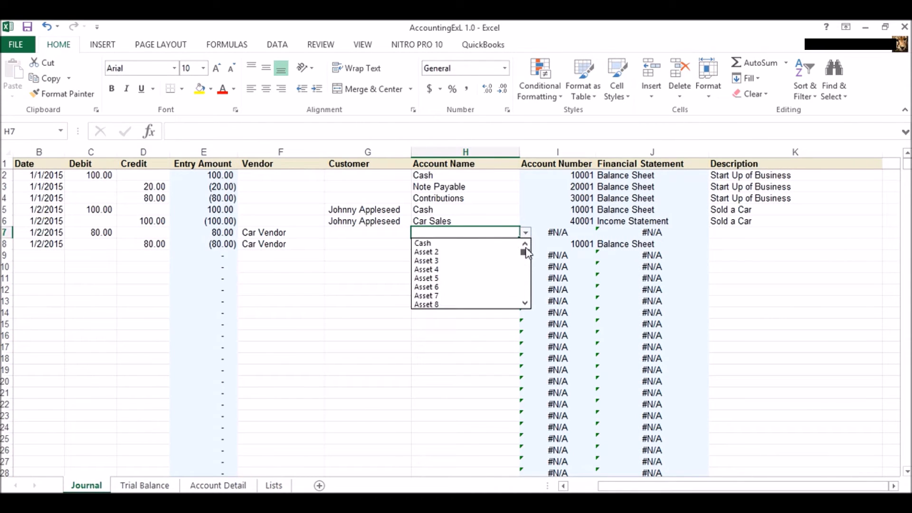
{"action": "scroll", "coordinate": [526, 256], "scroll_direction": "down", "scroll_amount": 12}
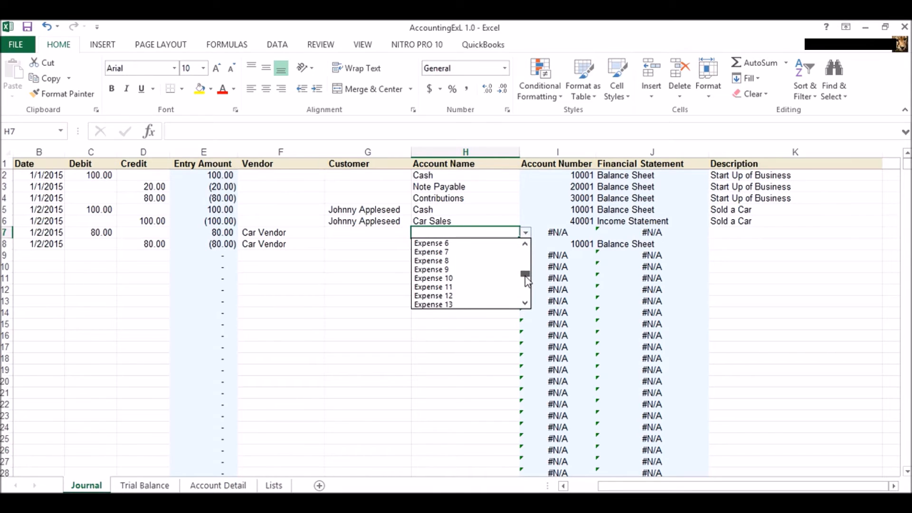
{"action": "scroll", "coordinate": [475, 263], "scroll_direction": "up", "scroll_amount": 3}
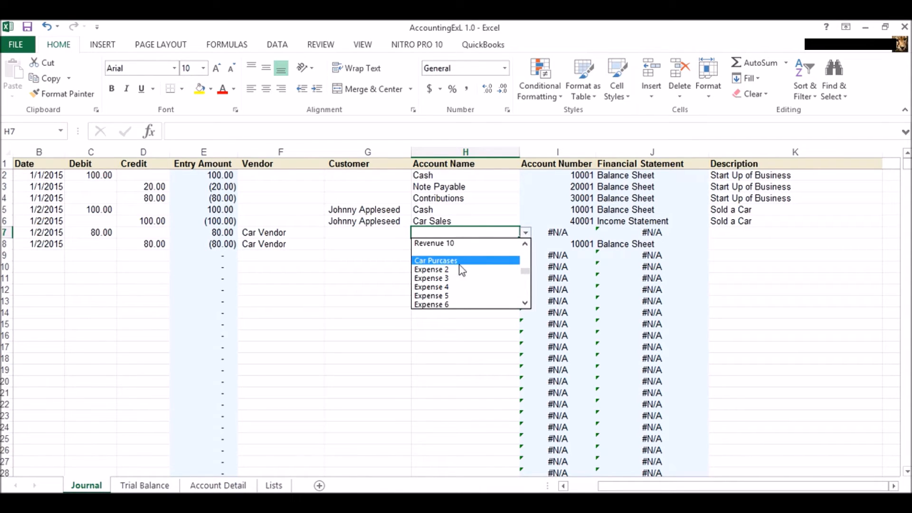
{"action": "key", "text": "Escape"}
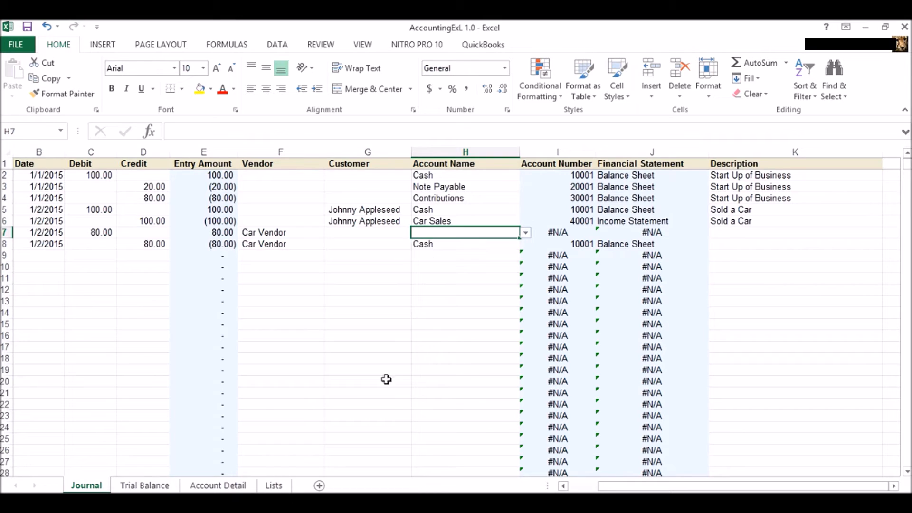
Step: Correct the spelling of the account name in A45 of the Lists sheet to Car Purchases
{"action": "left_click", "coordinate": [272, 486]}
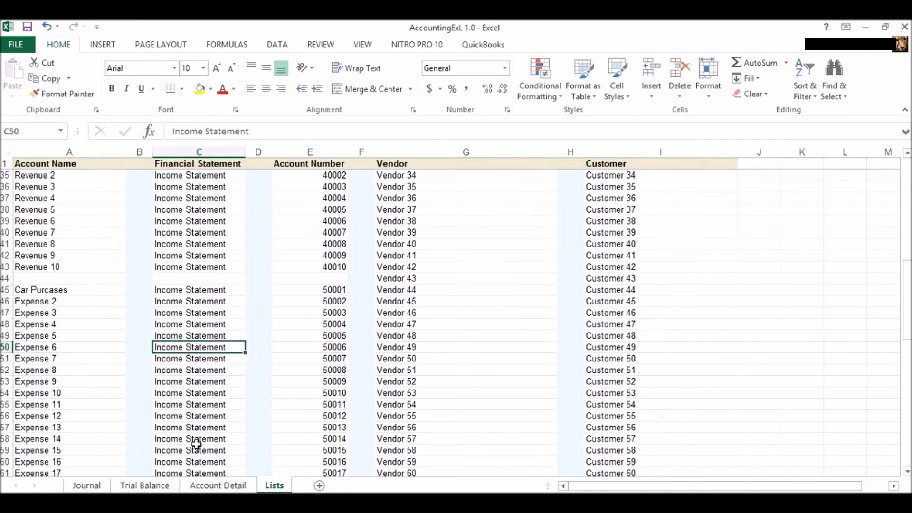
{"action": "double_click", "coordinate": [52, 290]}
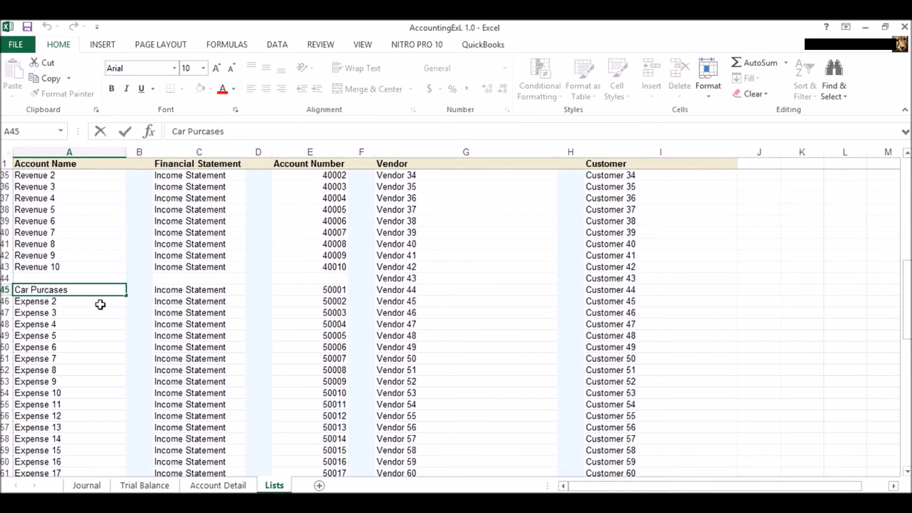
{"action": "type", "text": "h"}
{"action": "key", "text": "Return"}
{"action": "left_click", "coordinate": [110, 393]}
Step: Choose Car Purchases from the account choices as the Account Name for the Journal's new debit row (H7)
{"action": "left_click", "coordinate": [87, 485]}
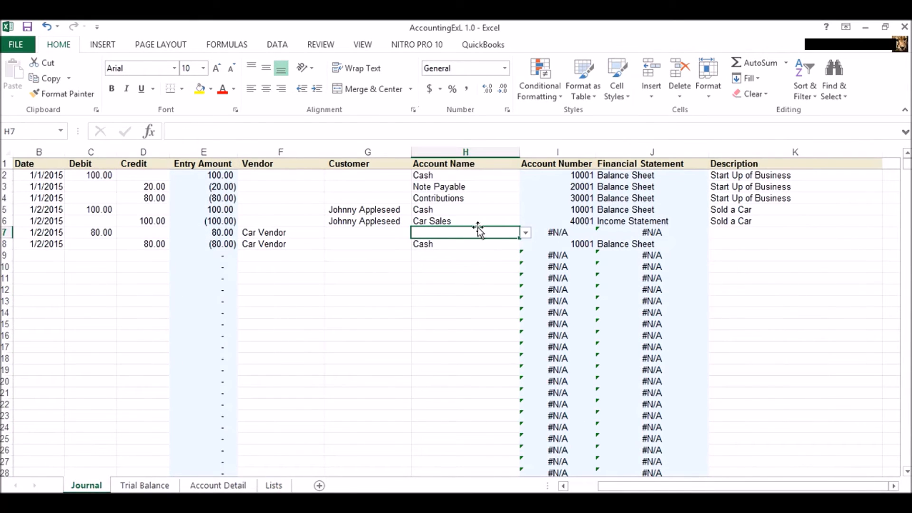
{"action": "left_click", "coordinate": [525, 233]}
{"action": "left_click", "coordinate": [525, 304]}
{"action": "left_click", "coordinate": [524, 305]}
{"action": "left_click", "coordinate": [524, 305]}
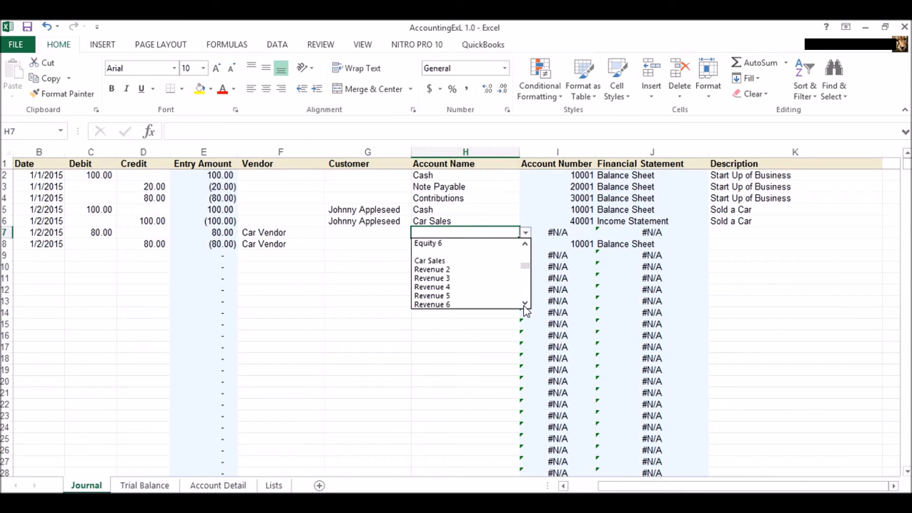
{"action": "left_click", "coordinate": [524, 305]}
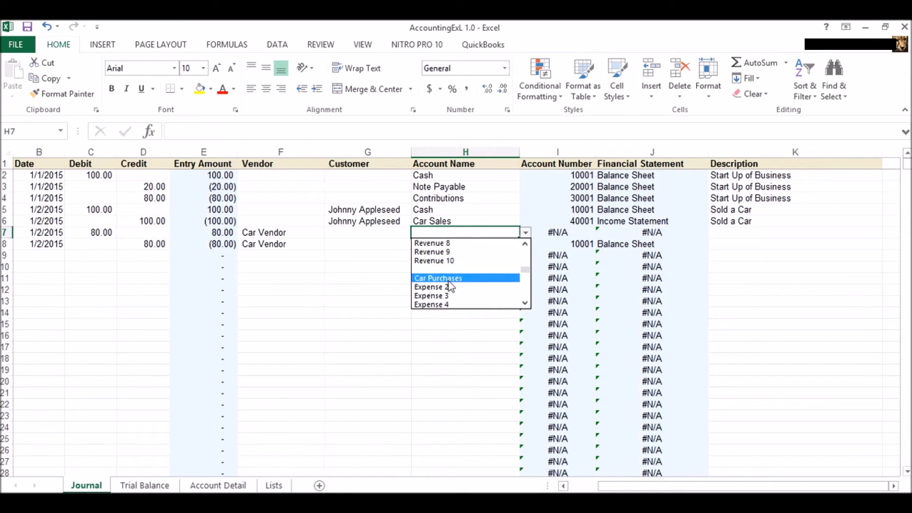
{"action": "left_click", "coordinate": [451, 278]}
Step: Enter the description "Bought a car" for both Car Vendor rows (K7:K8)
{"action": "left_click", "coordinate": [741, 231]}
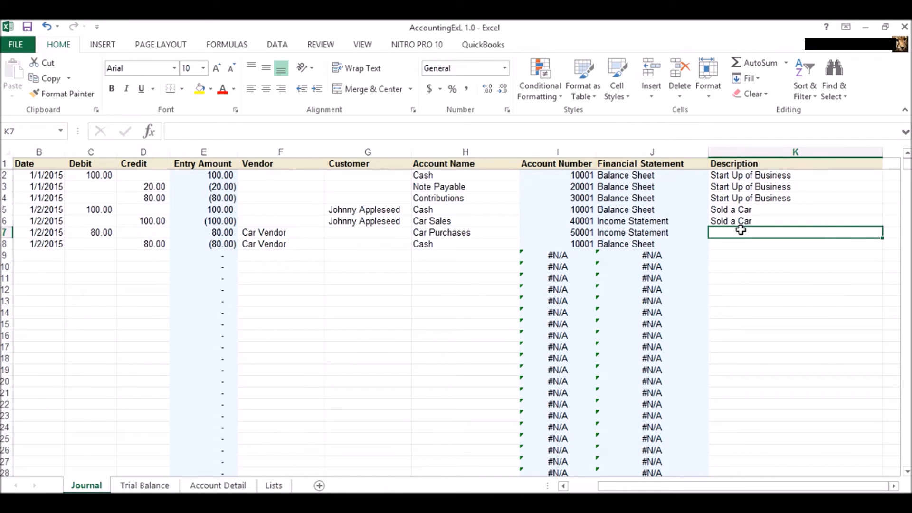
{"action": "type", "text": "B"}
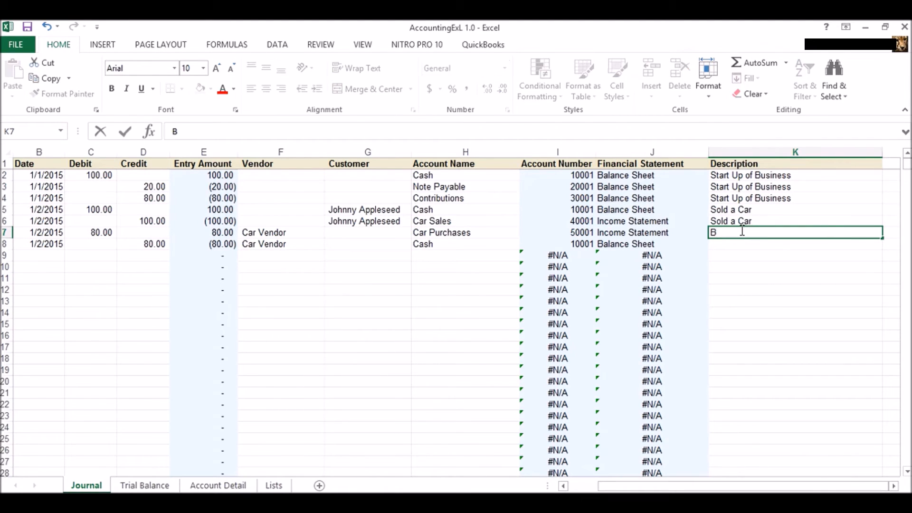
{"action": "type", "text": "ought"}
{"action": "key", "text": "Return"}
{"action": "type", "text": "Bought a car"}
{"action": "key", "text": "Return"}
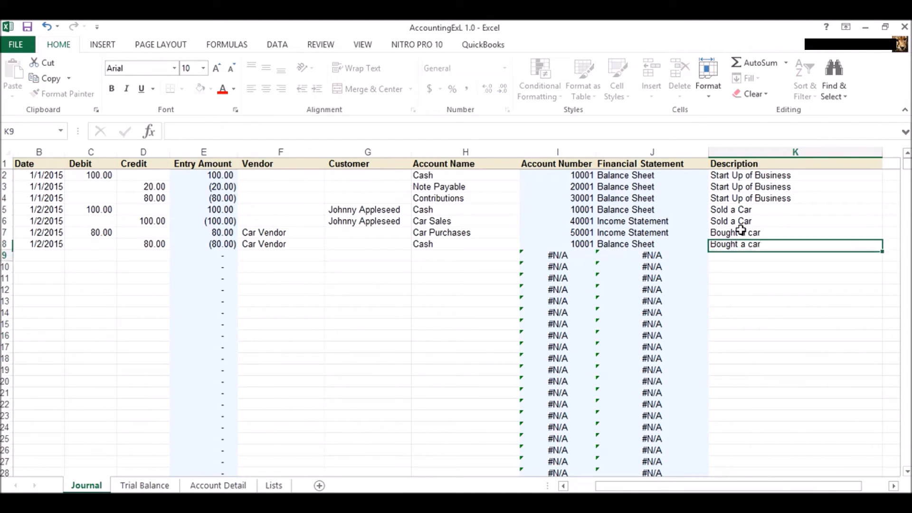
{"action": "left_click", "coordinate": [800, 332]}
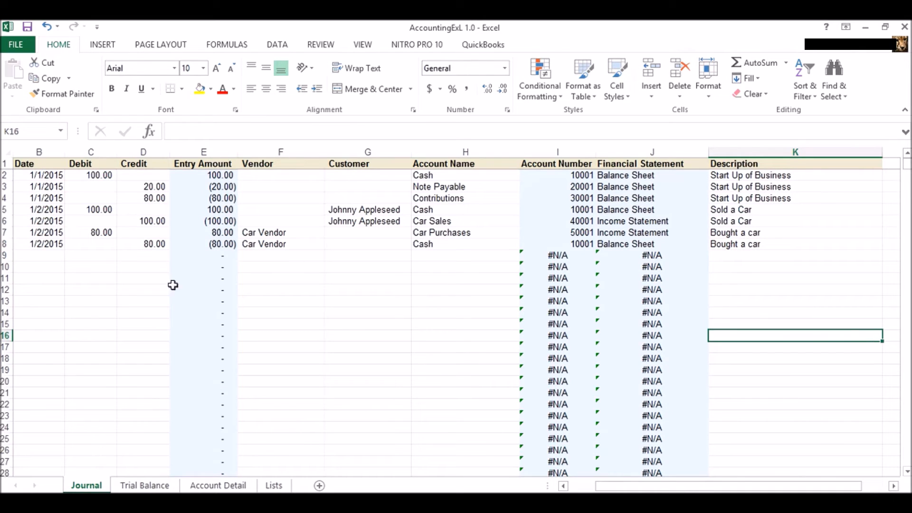
Step: Refresh the pivot table on the Trial Balance sheet to include the new journal entries
{"action": "left_click", "coordinate": [151, 485]}
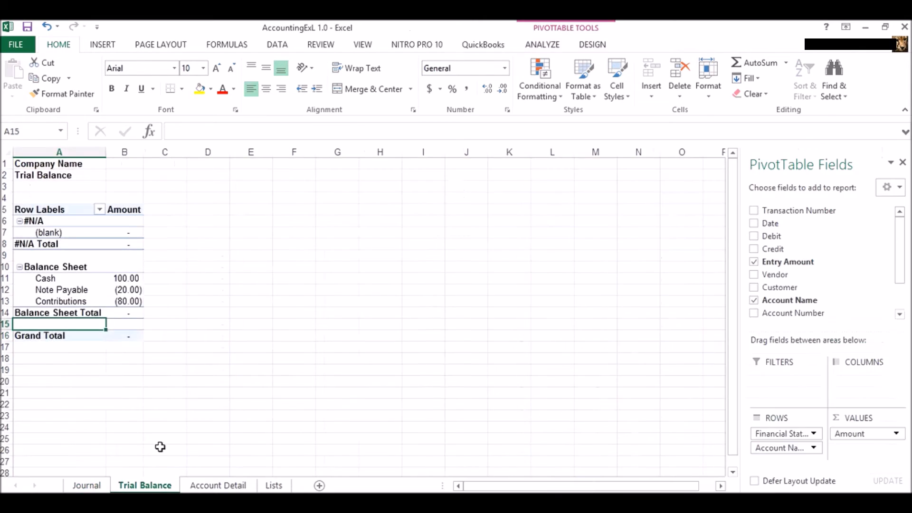
{"action": "right_click", "coordinate": [123, 278]}
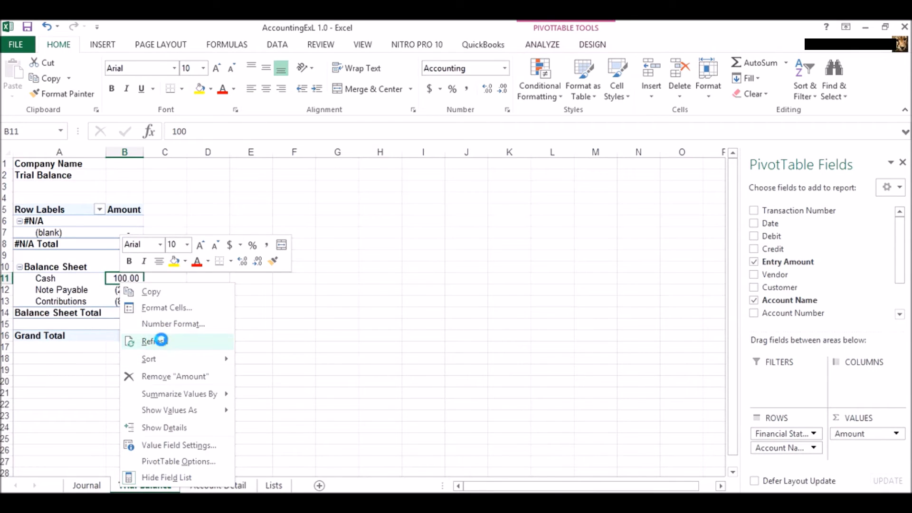
{"action": "left_click", "coordinate": [157, 341]}
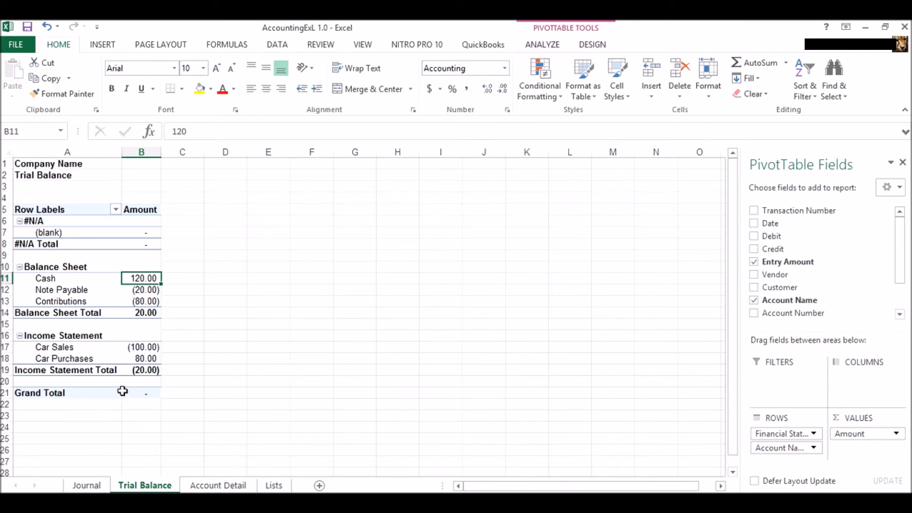
{"action": "mouse_move", "coordinate": [147, 390]}
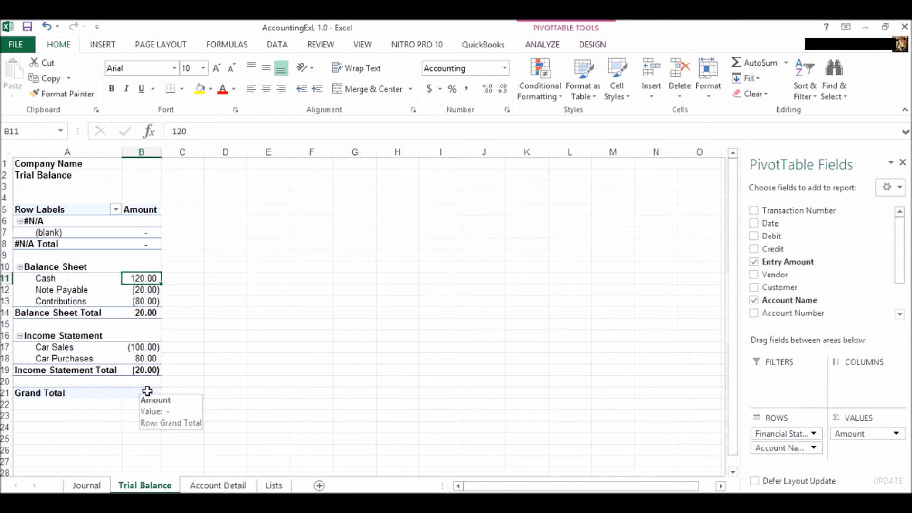
Step: Review the Cash transactions and their total on the Account Detail sheet
{"action": "left_click", "coordinate": [86, 485]}
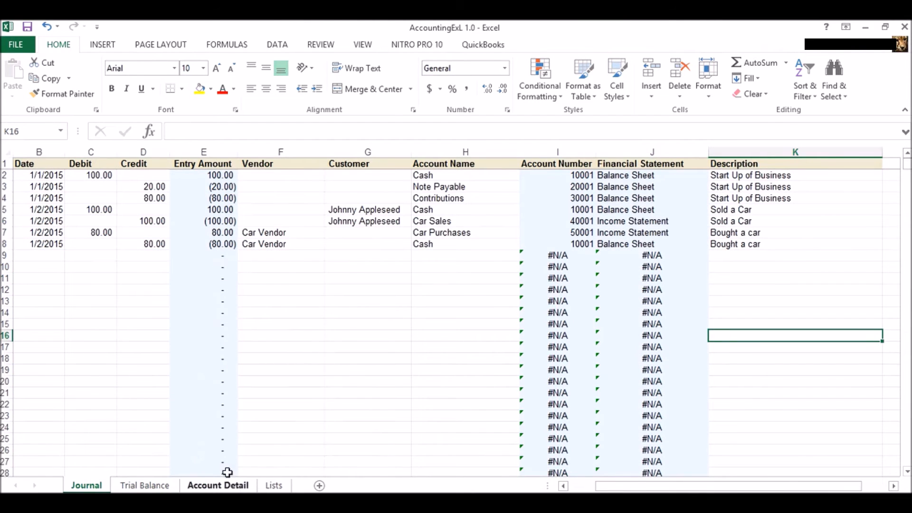
{"action": "left_click", "coordinate": [171, 486]}
{"action": "left_click", "coordinate": [226, 485]}
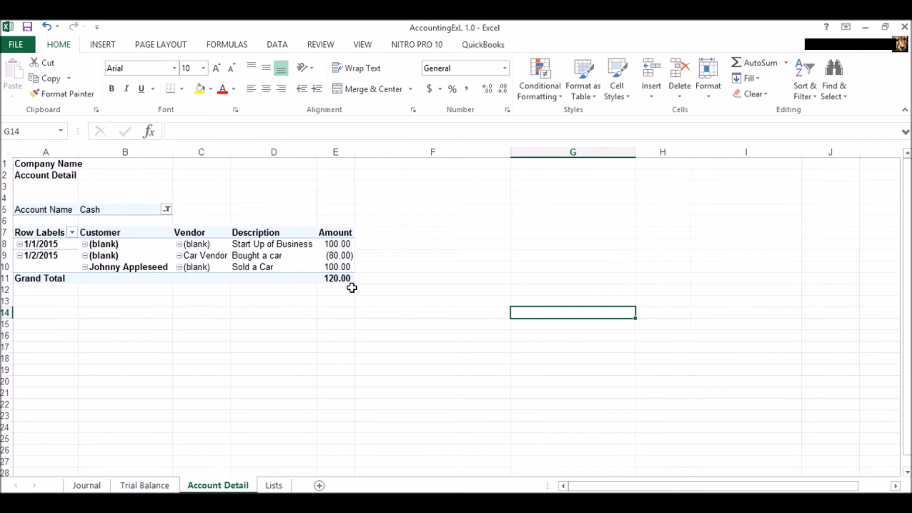
{"action": "left_click", "coordinate": [391, 299]}
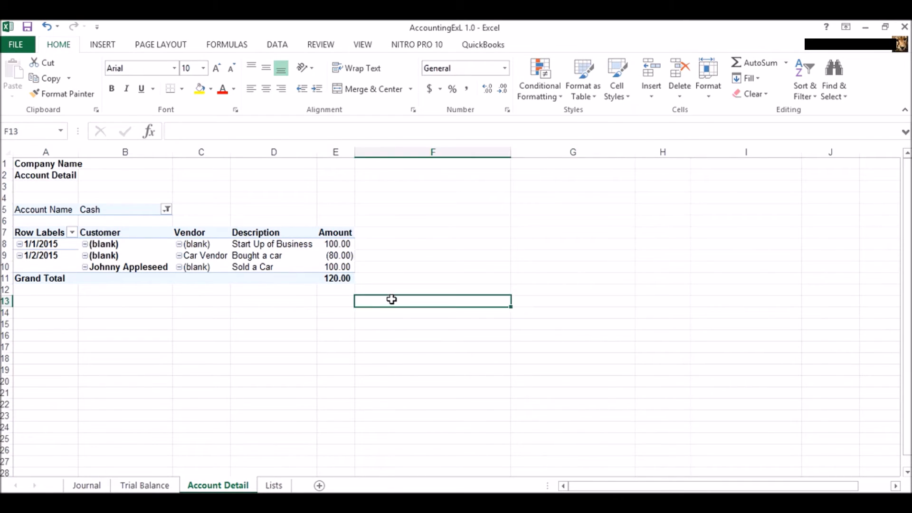
Step: Examine the #N/A, Balance Sheet and Income Statement groups of the Trial Balance pivot table
{"action": "left_click", "coordinate": [87, 486]}
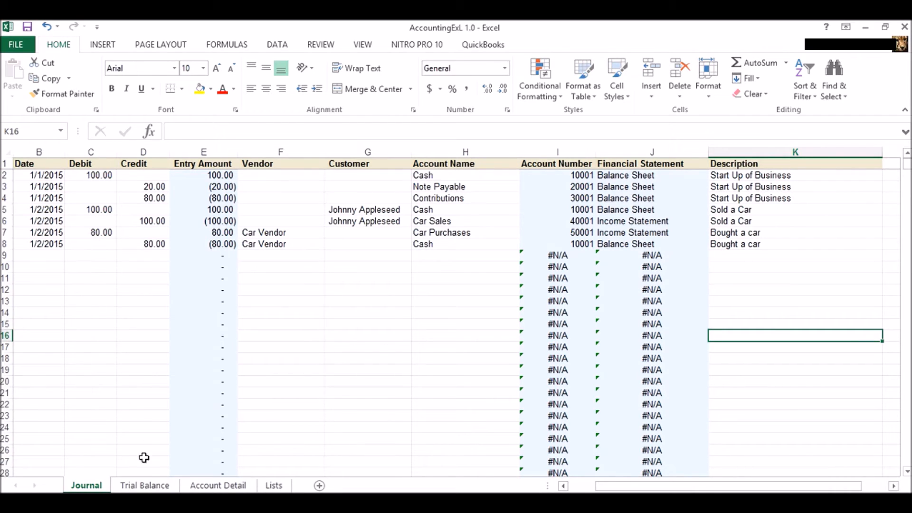
{"action": "left_click", "coordinate": [152, 486]}
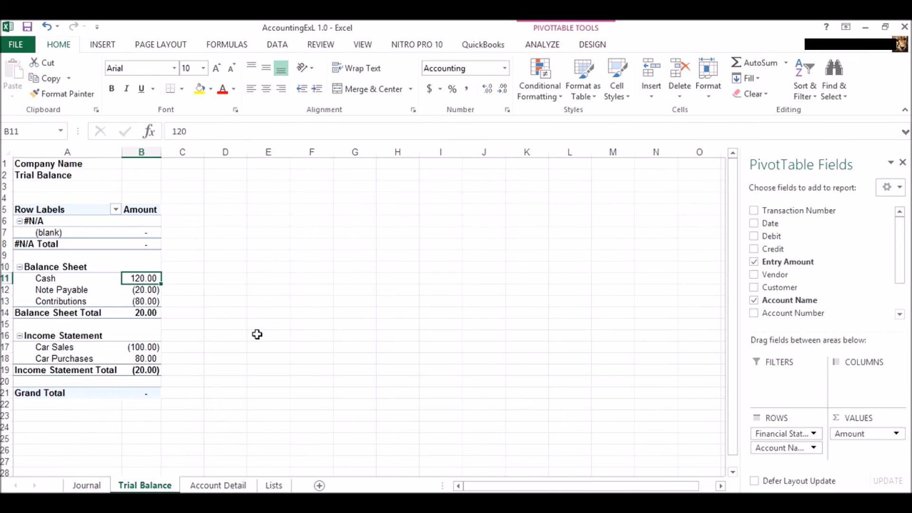
{"action": "left_click", "coordinate": [51, 222]}
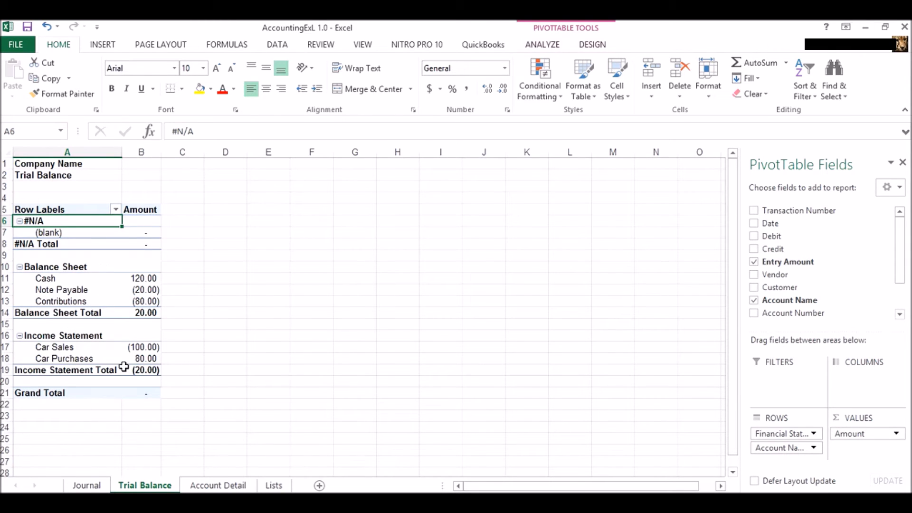
{"action": "left_click", "coordinate": [257, 256]}
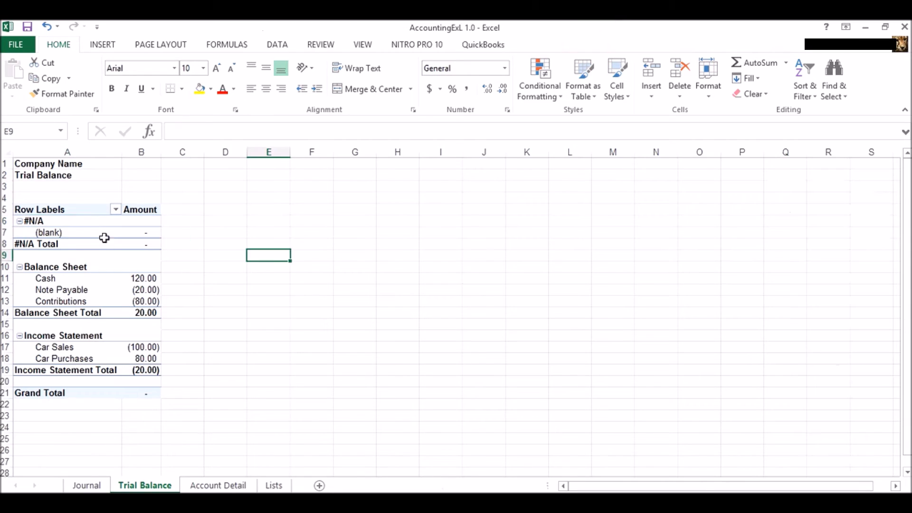
{"action": "left_click", "coordinate": [89, 295]}
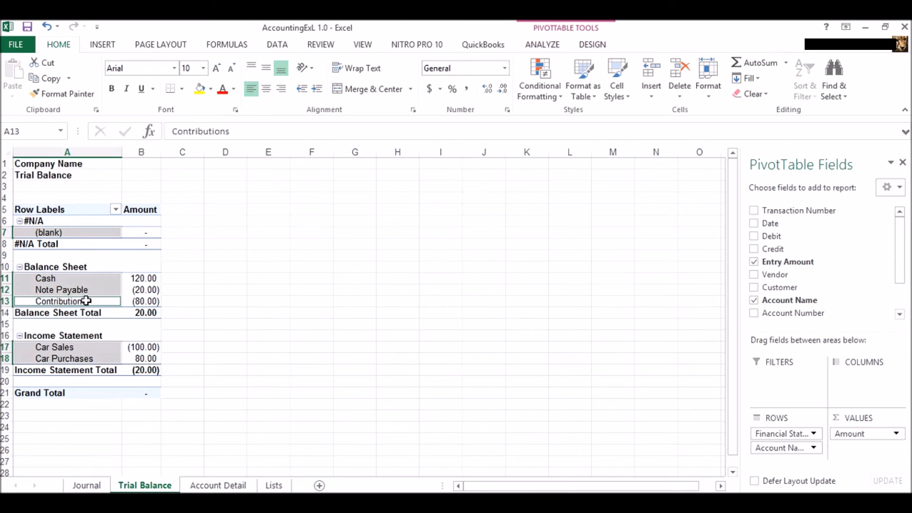
{"action": "left_click", "coordinate": [206, 337]}
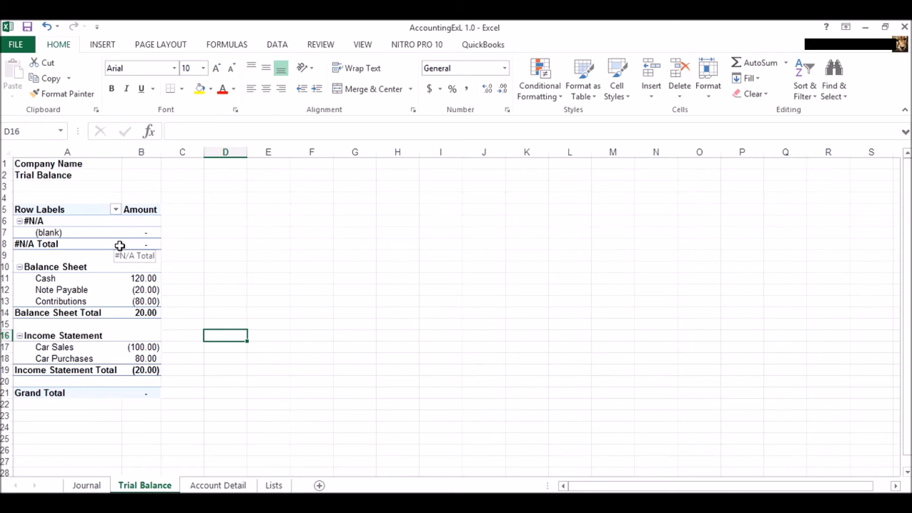
{"action": "left_click", "coordinate": [199, 291]}
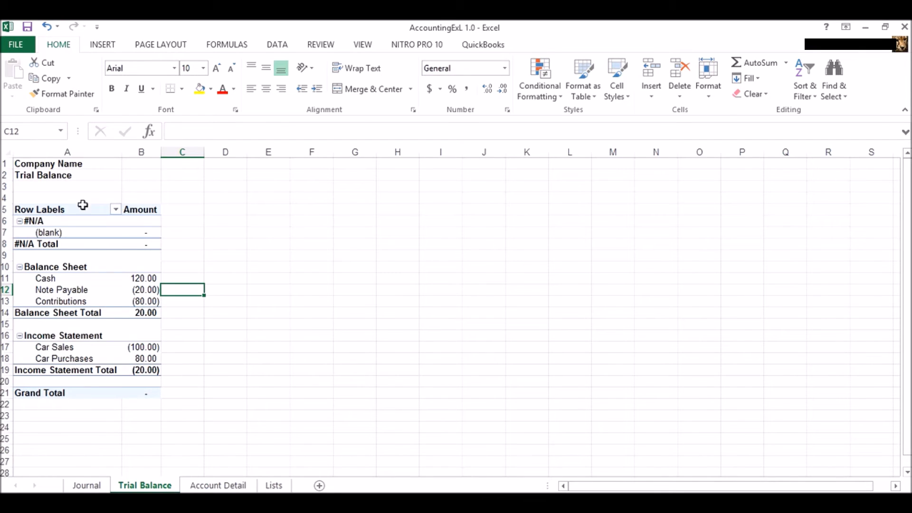
Step: Filter the #N/A group out of the Trial Balance pivot table, keeping Balance Sheet and Income Statement
{"action": "left_click", "coordinate": [117, 212]}
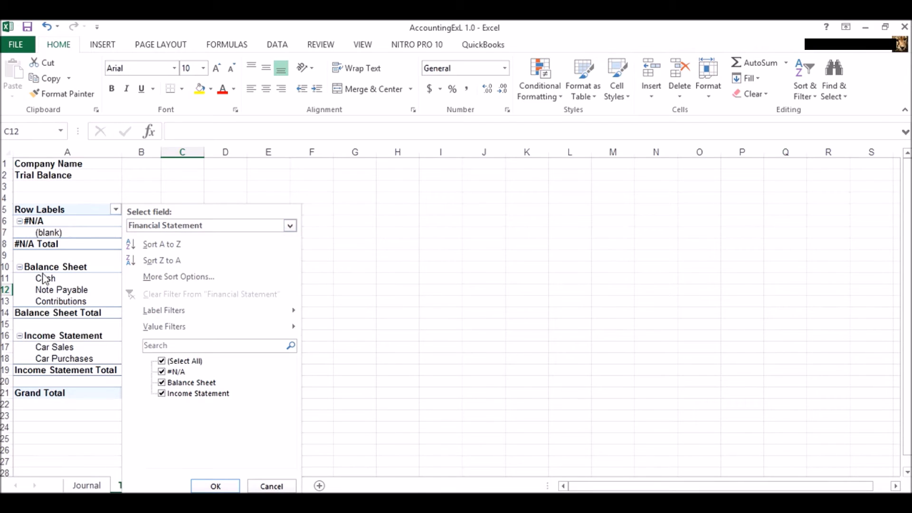
{"action": "left_click", "coordinate": [162, 372]}
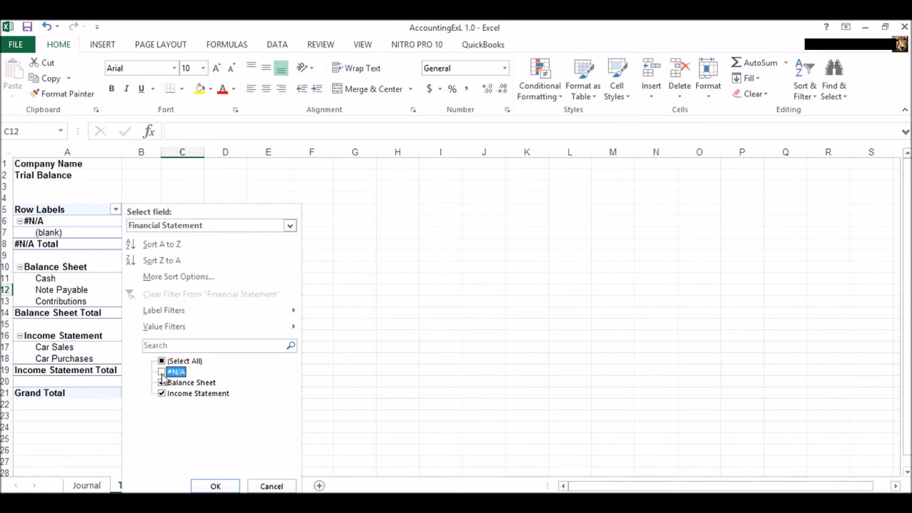
{"action": "left_click", "coordinate": [212, 487]}
{"action": "left_click", "coordinate": [213, 486]}
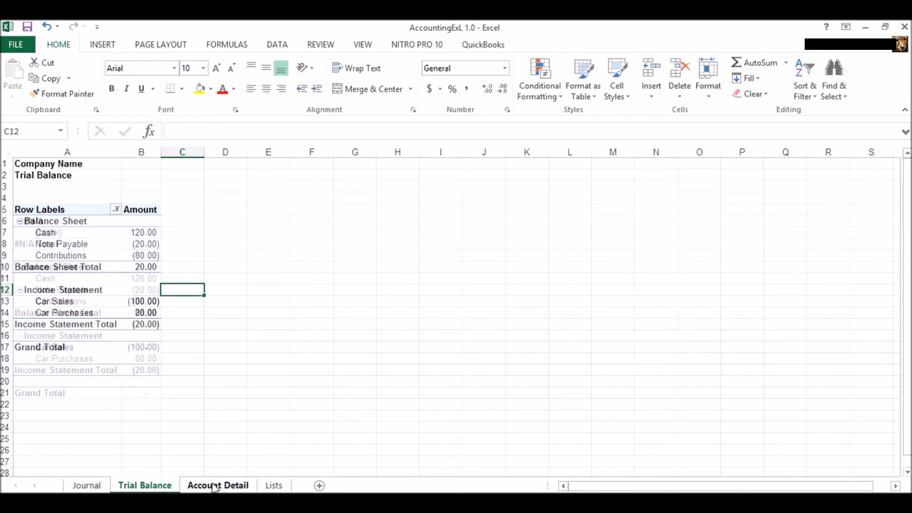
{"action": "left_click", "coordinate": [255, 348]}
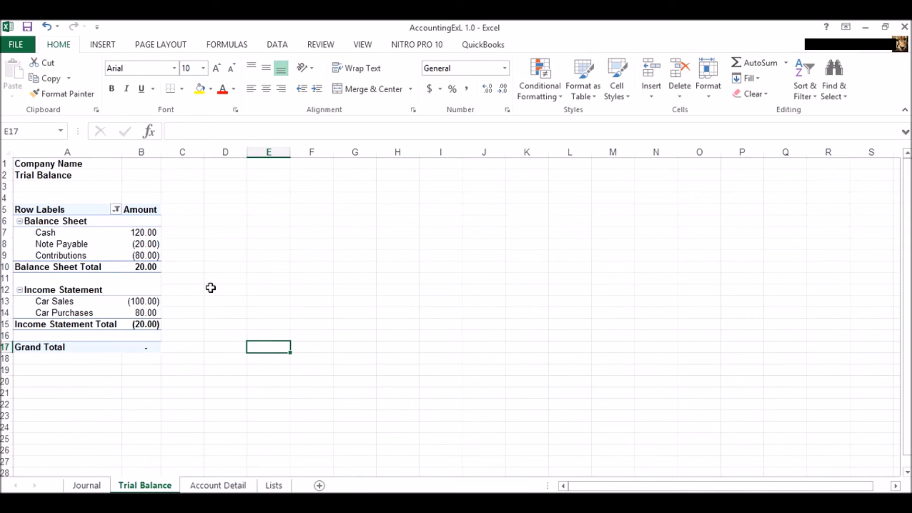
Step: Review the T-shirt, 40-car and April Rent entries on the Journal sheet, including their dates, amounts and descriptions
{"action": "key", "text": "ctrl+Page_Up"}
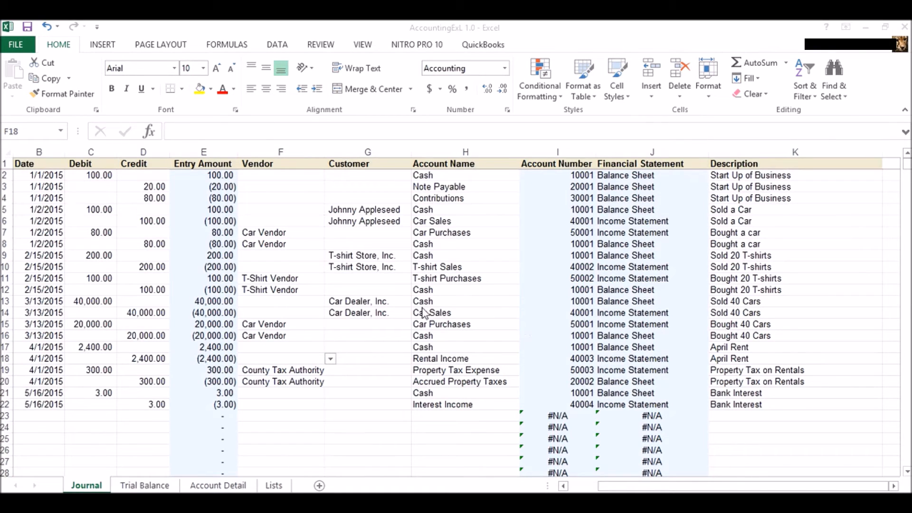
{"action": "left_click", "coordinate": [81, 258]}
{"action": "left_click", "coordinate": [55, 257]}
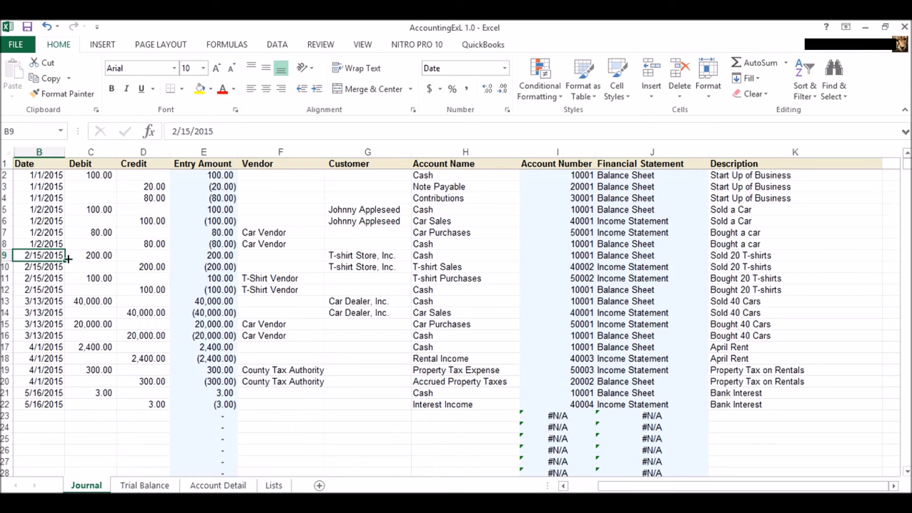
{"action": "left_click", "coordinate": [98, 257]}
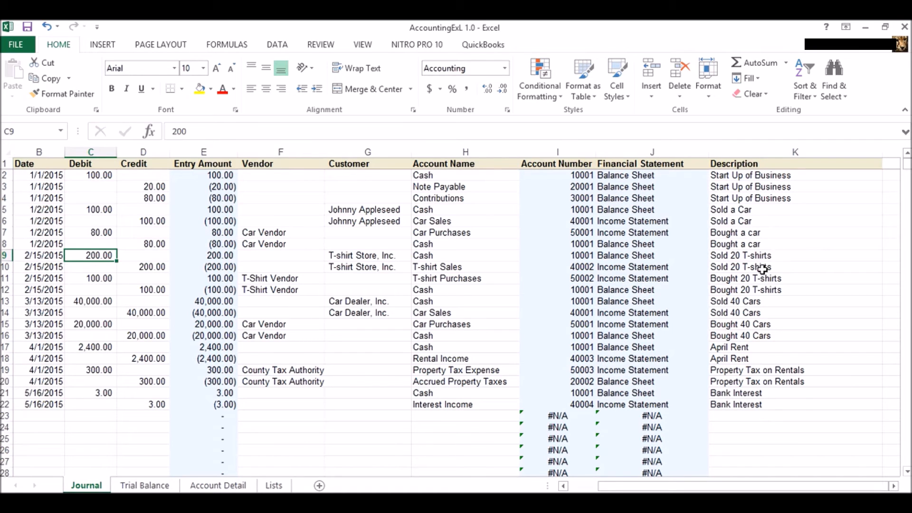
{"action": "left_click_drag", "start_coordinate": [756, 257], "coordinate": [755, 291]}
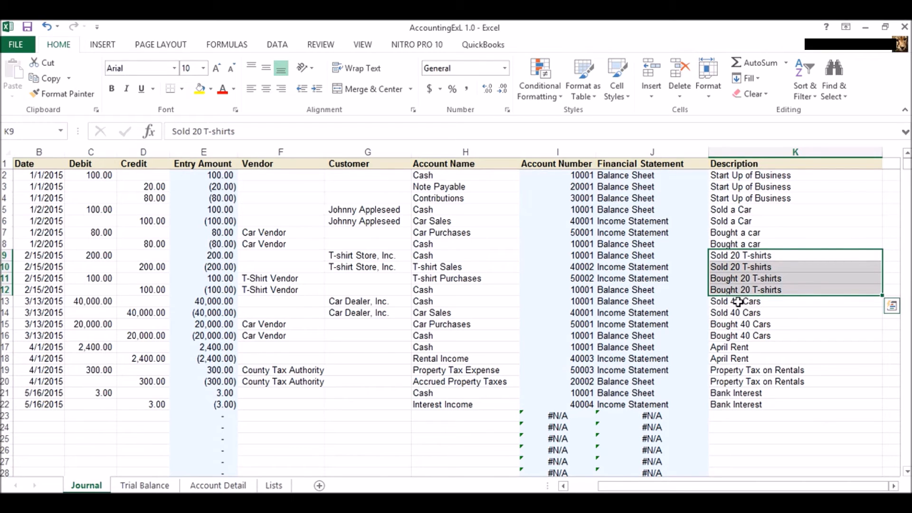
{"action": "left_click_drag", "start_coordinate": [765, 303], "coordinate": [762, 337]}
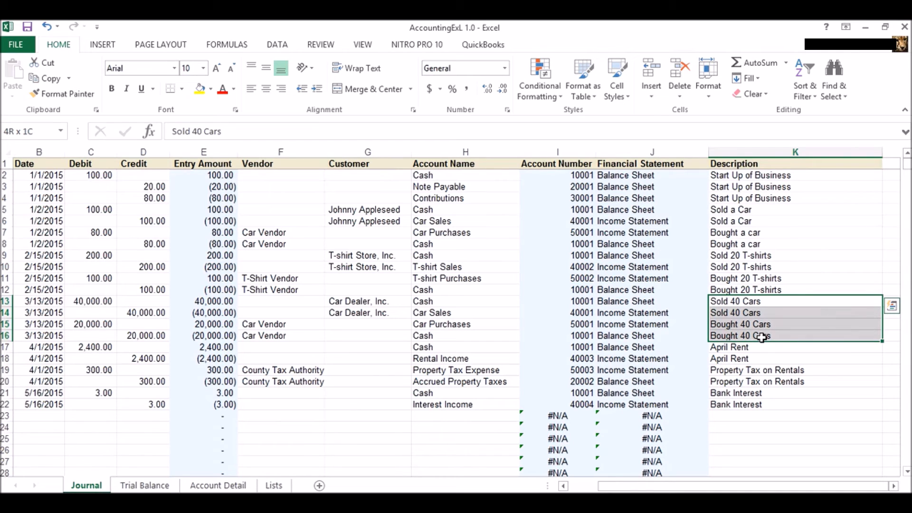
{"action": "left_click_drag", "start_coordinate": [761, 338], "coordinate": [761, 337]}
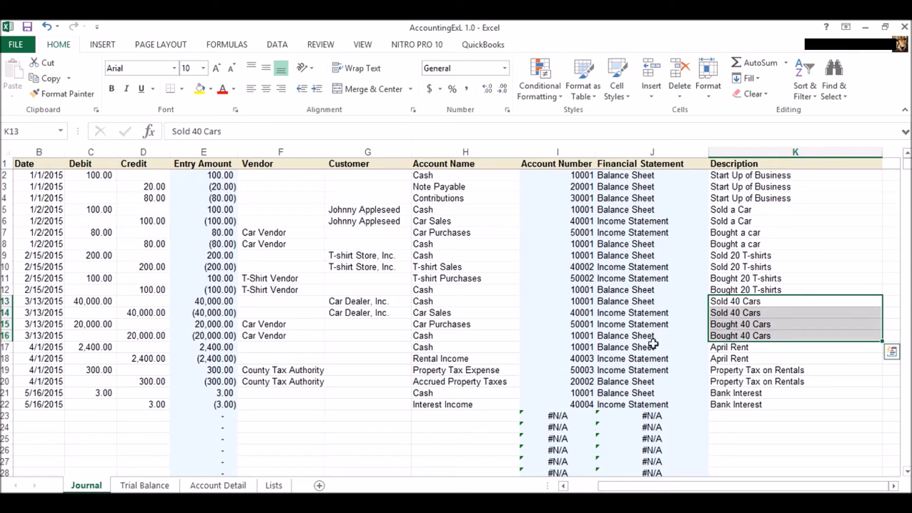
{"action": "left_click_drag", "start_coordinate": [725, 347], "coordinate": [723, 359]}
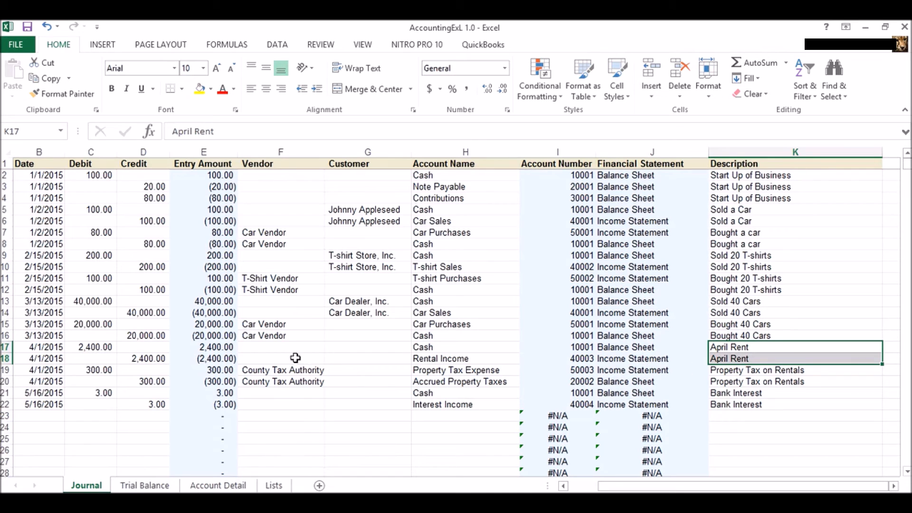
Step: Check the debit and credit amounts of the property tax and bank interest entries (C19:D22)
{"action": "left_click", "coordinate": [103, 370]}
{"action": "left_click_drag", "start_coordinate": [103, 369], "coordinate": [139, 381]}
{"action": "key", "text": "ctrl+v"}
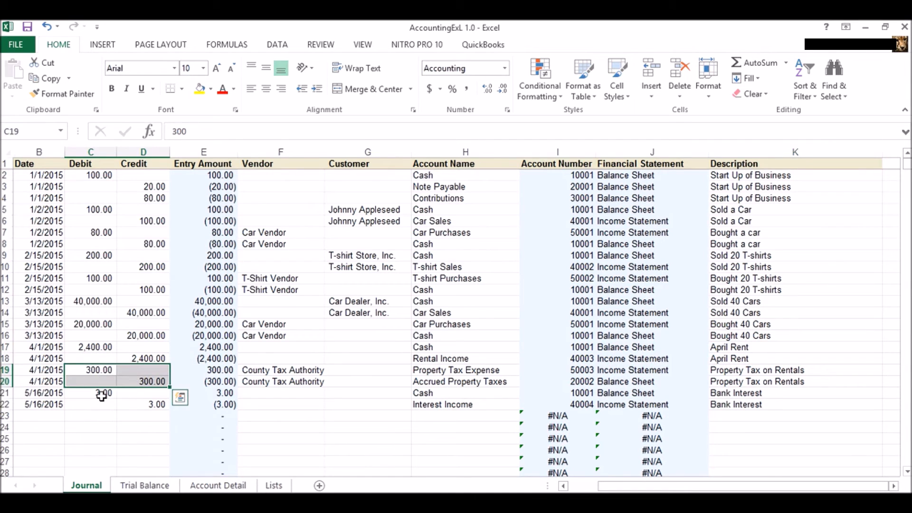
{"action": "left_click_drag", "start_coordinate": [100, 391], "coordinate": [137, 404]}
{"action": "key", "text": "ctrl+v"}
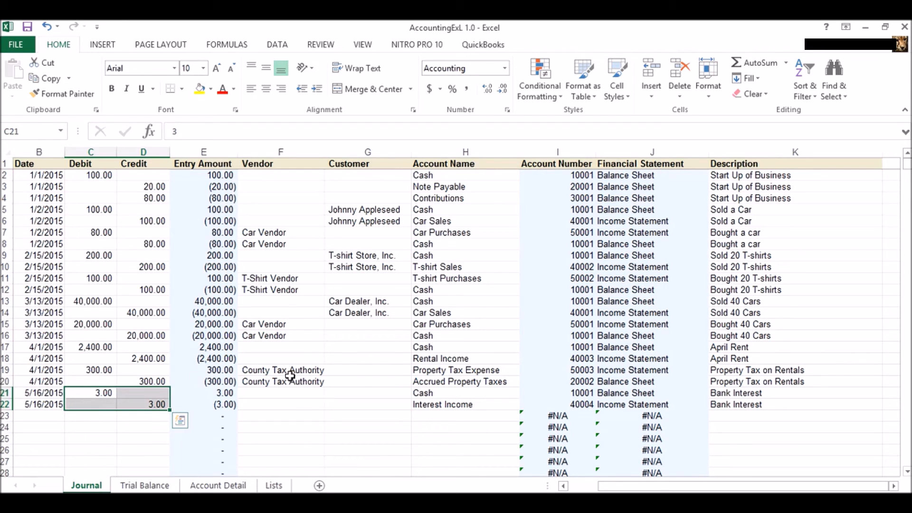
Step: View the vendor choices available for the Property Tax Expense row (F19)
{"action": "left_click", "coordinate": [295, 394]}
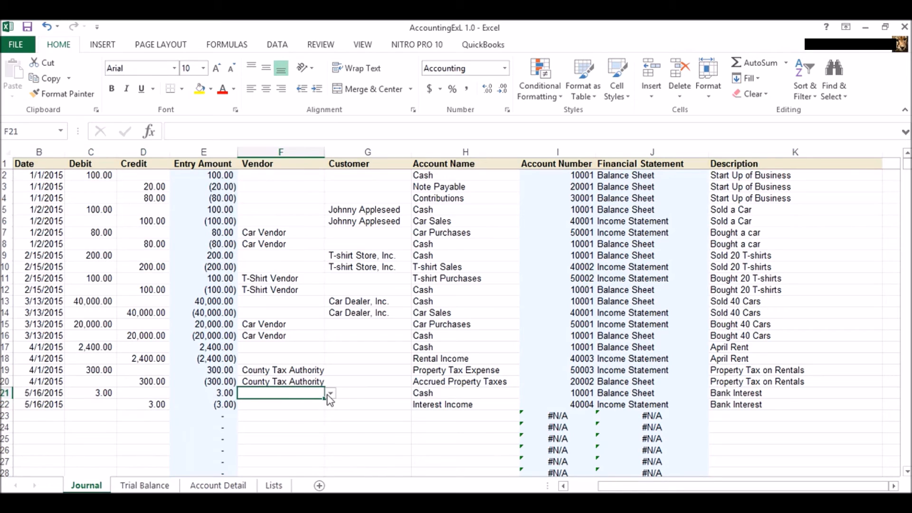
{"action": "left_click", "coordinate": [306, 370]}
{"action": "left_click", "coordinate": [331, 370]}
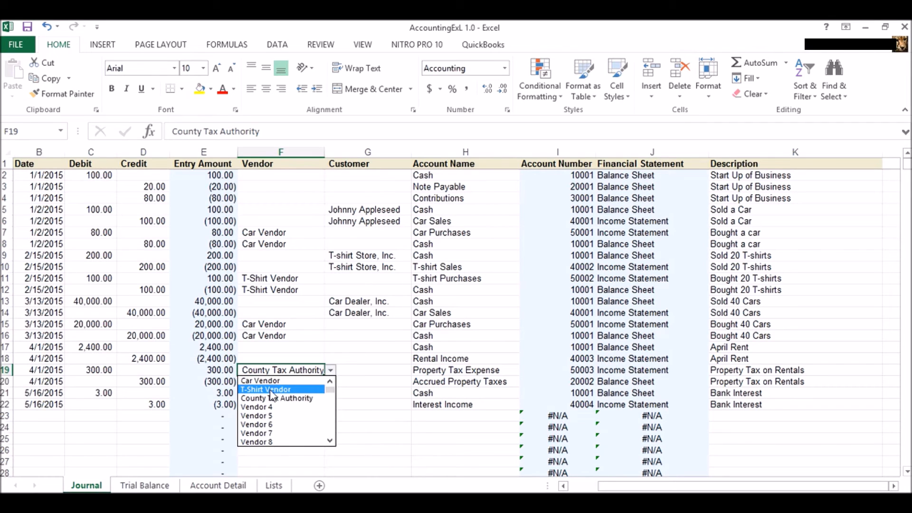
{"action": "left_click", "coordinate": [363, 378]}
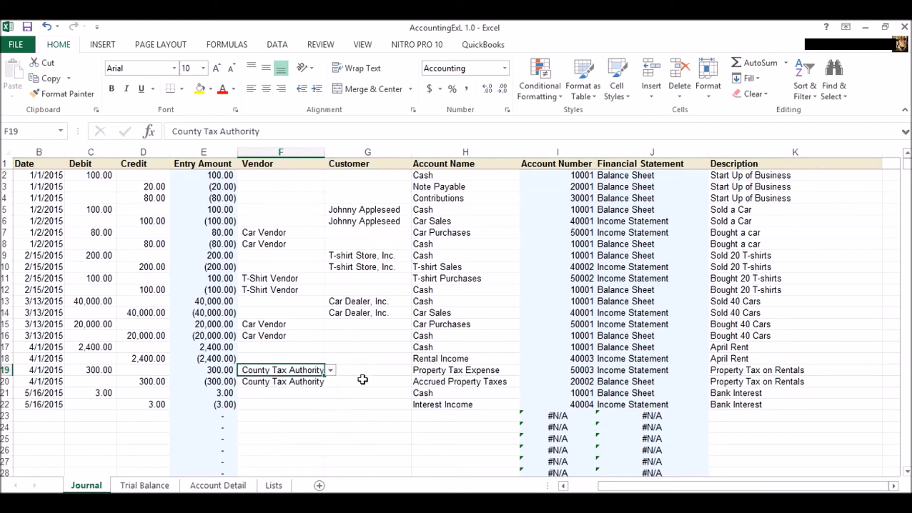
Step: Choose Car Dealer, Inc. as the customer for the 3/13/2015 Car Sales row (G14)
{"action": "left_click", "coordinate": [365, 315]}
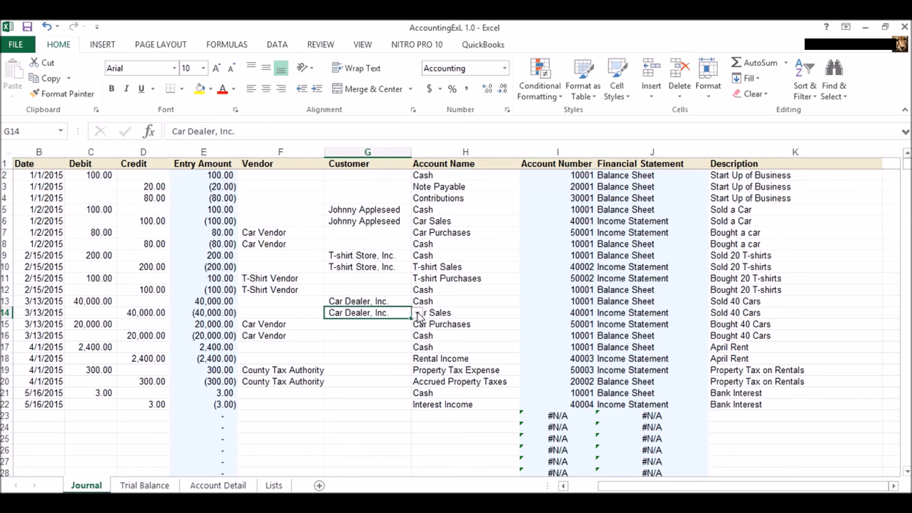
{"action": "left_click", "coordinate": [417, 313]}
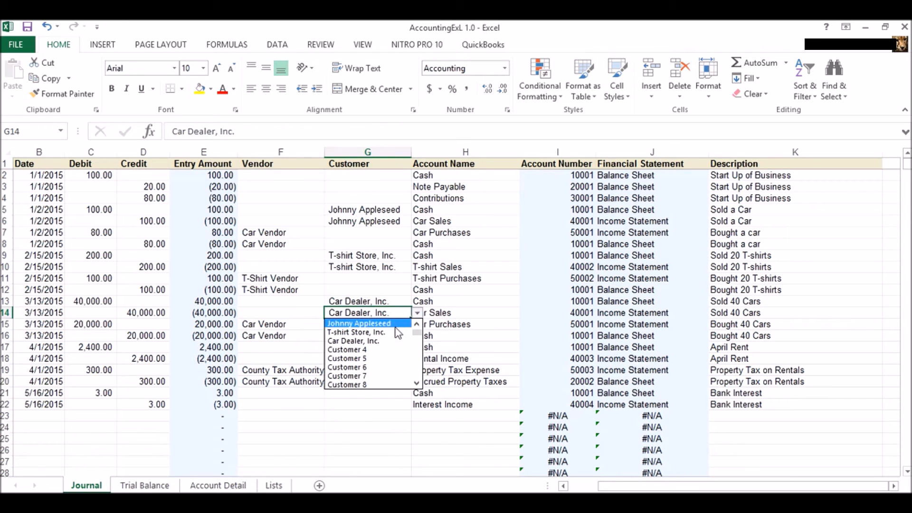
{"action": "left_click", "coordinate": [368, 341]}
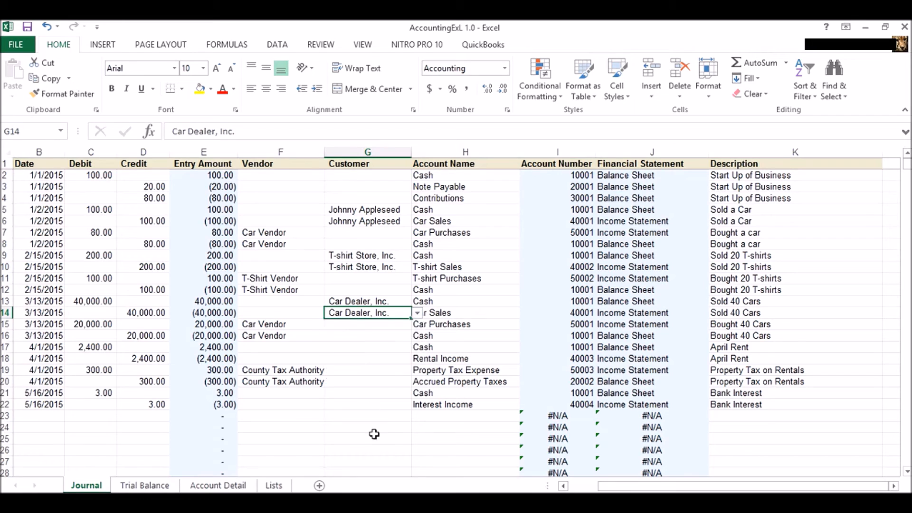
Step: Look up the Rental Income, Interest Income and Property Tax Expense accounts on the Lists sheet
{"action": "left_click", "coordinate": [445, 357]}
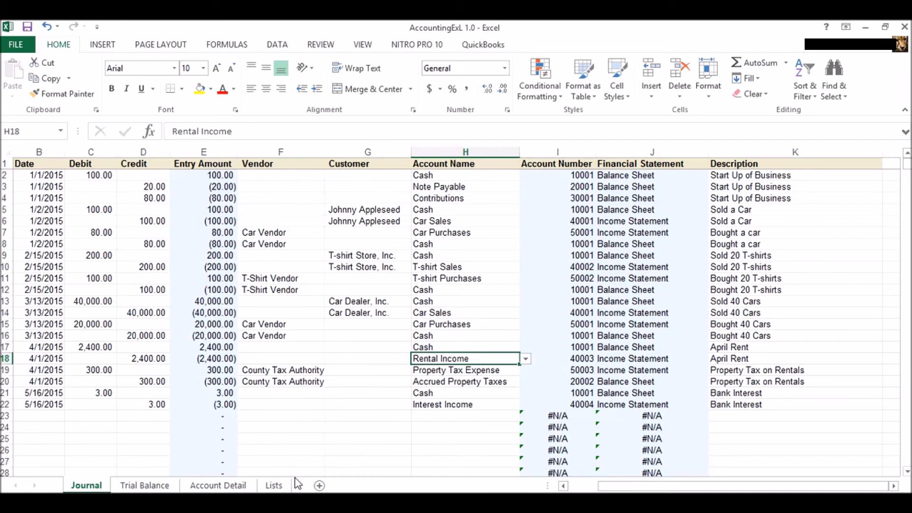
{"action": "left_click", "coordinate": [274, 485]}
{"action": "scroll", "coordinate": [128, 434], "scroll_direction": "down", "scroll_amount": 9}
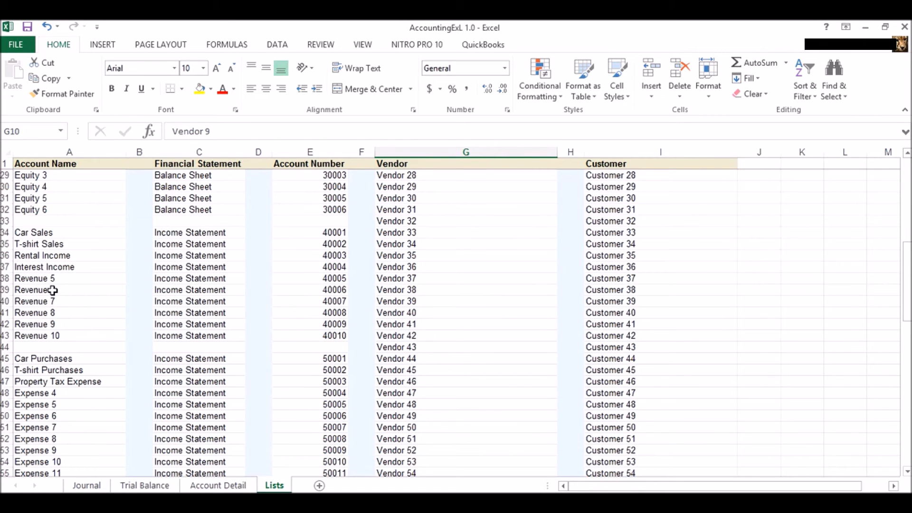
{"action": "left_click", "coordinate": [65, 255]}
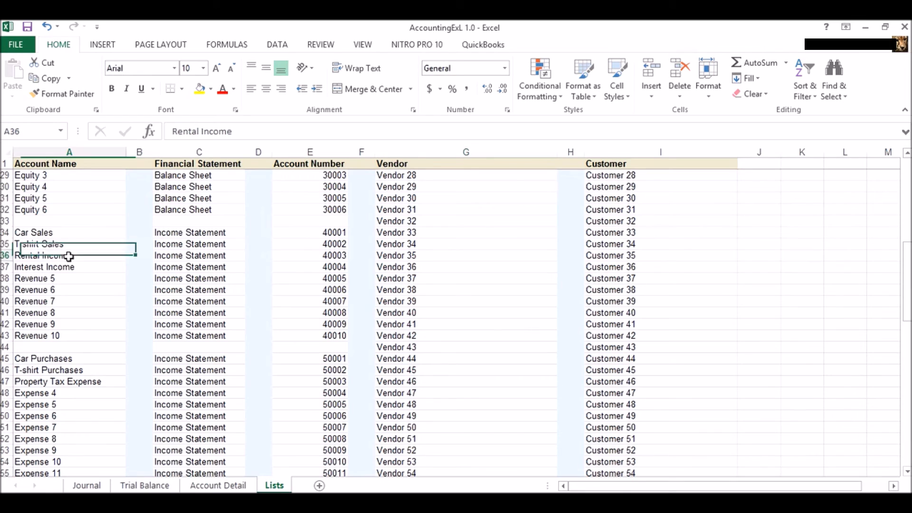
{"action": "left_click", "coordinate": [71, 267]}
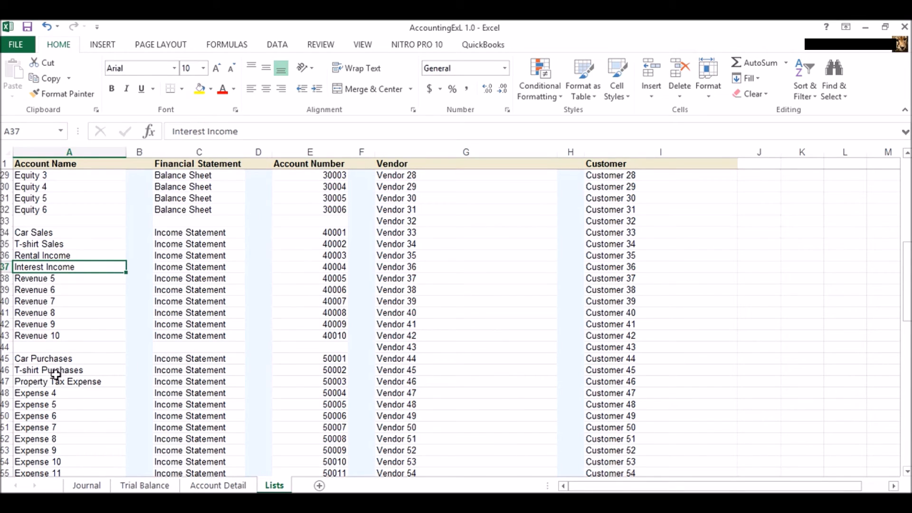
{"action": "left_click", "coordinate": [71, 381]}
Step: Examine the Accrued Property Taxes account among the liability accounts on the Lists sheet
{"action": "scroll", "coordinate": [92, 378], "scroll_direction": "up", "scroll_amount": 6}
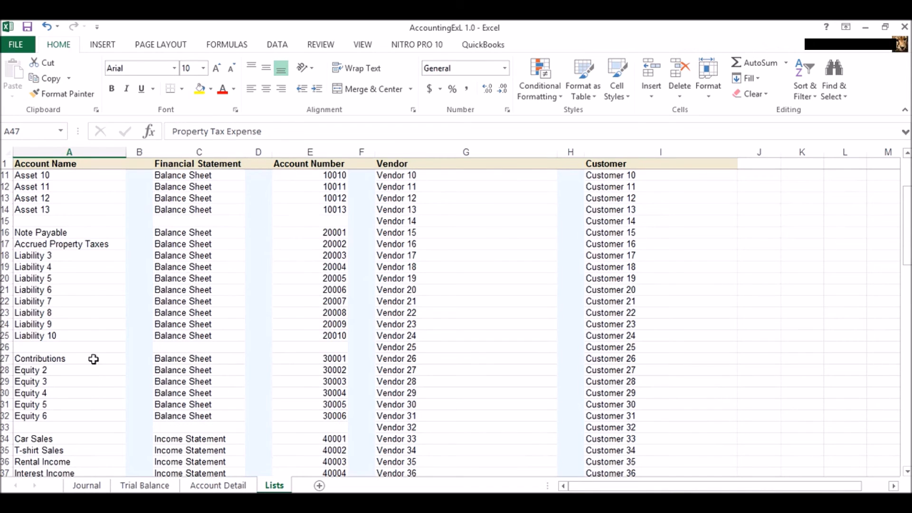
{"action": "scroll", "coordinate": [81, 335], "scroll_direction": "up", "scroll_amount": 2}
{"action": "left_click", "coordinate": [45, 313]}
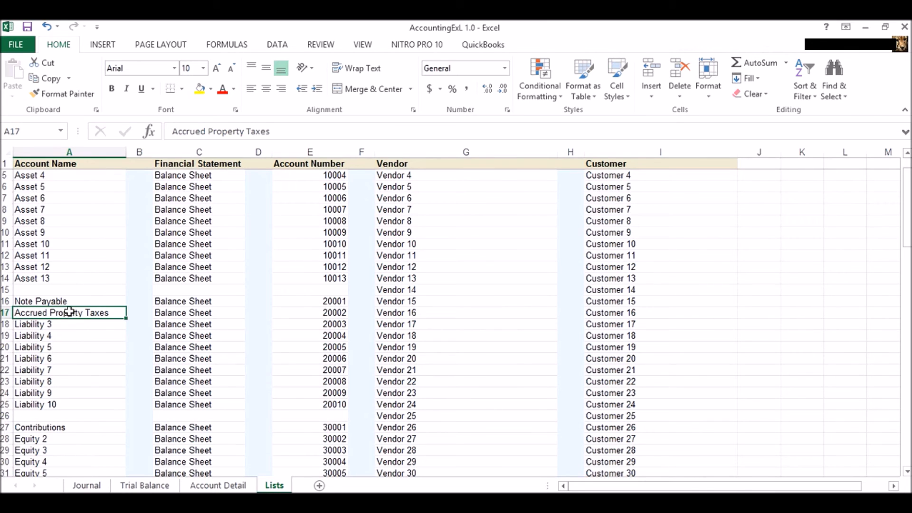
{"action": "scroll", "coordinate": [71, 302], "scroll_direction": "up", "scroll_amount": 1}
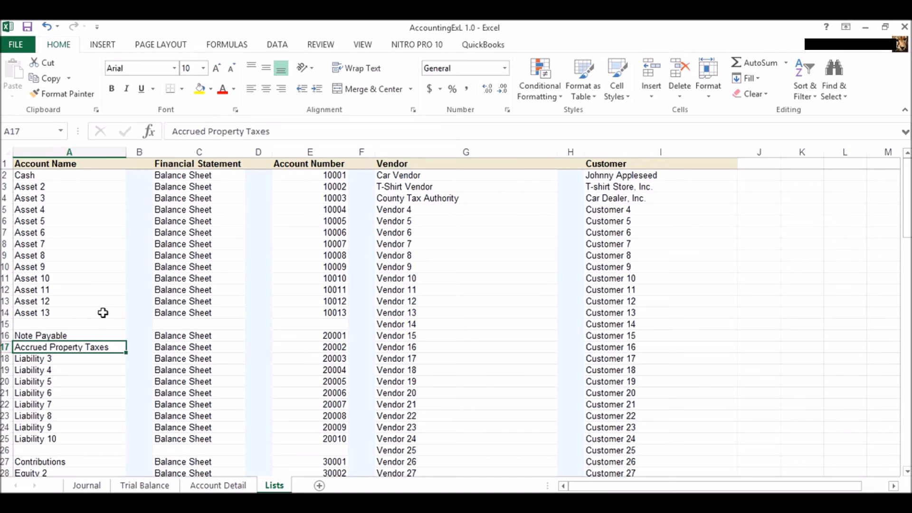
{"action": "left_click", "coordinate": [90, 359]}
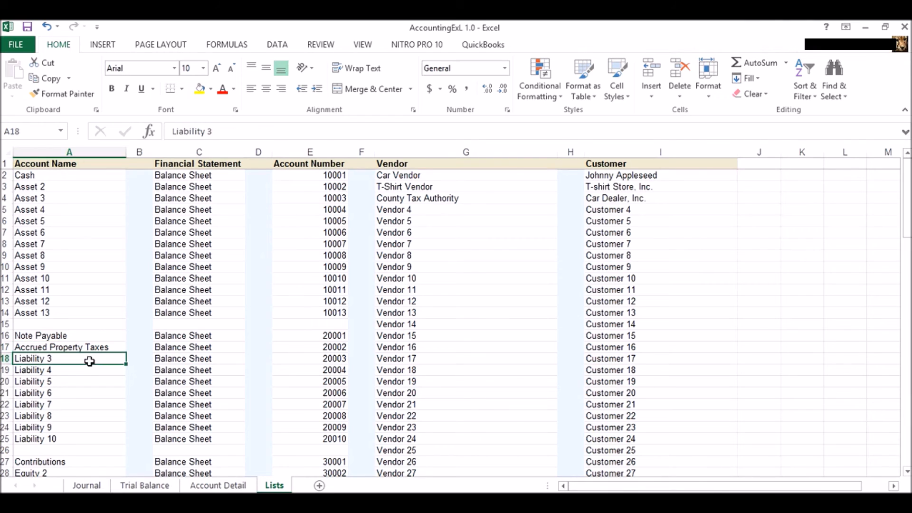
{"action": "left_click", "coordinate": [90, 348]}
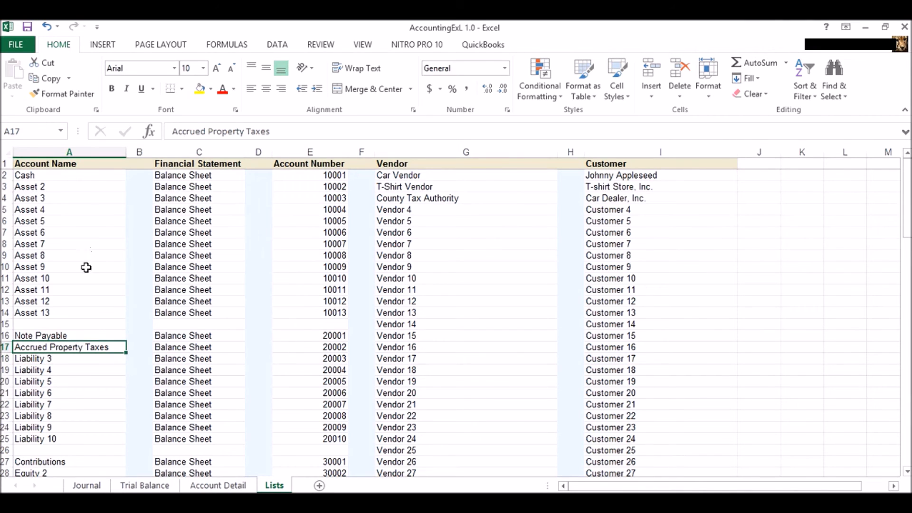
Step: Refresh the Trial Balance pivot table to cover the journal entries through 5/16/2015
{"action": "left_click", "coordinate": [84, 485]}
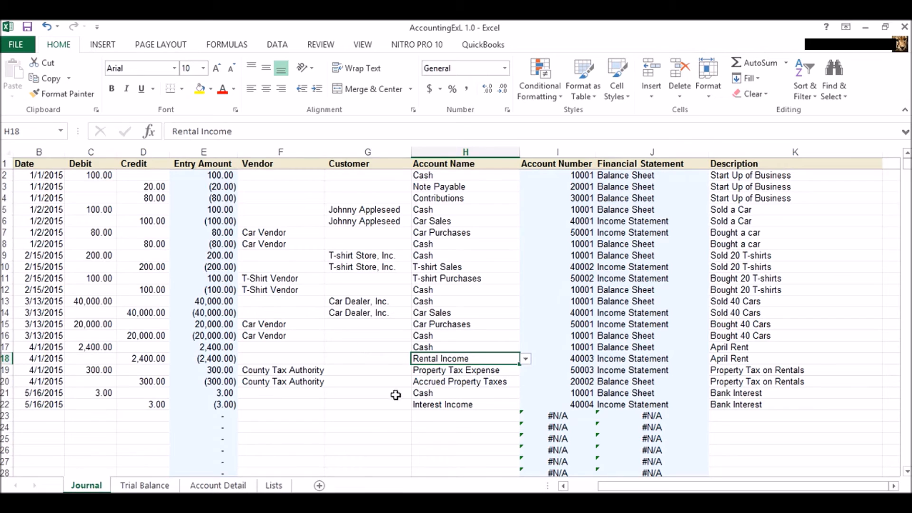
{"action": "left_click", "coordinate": [135, 487]}
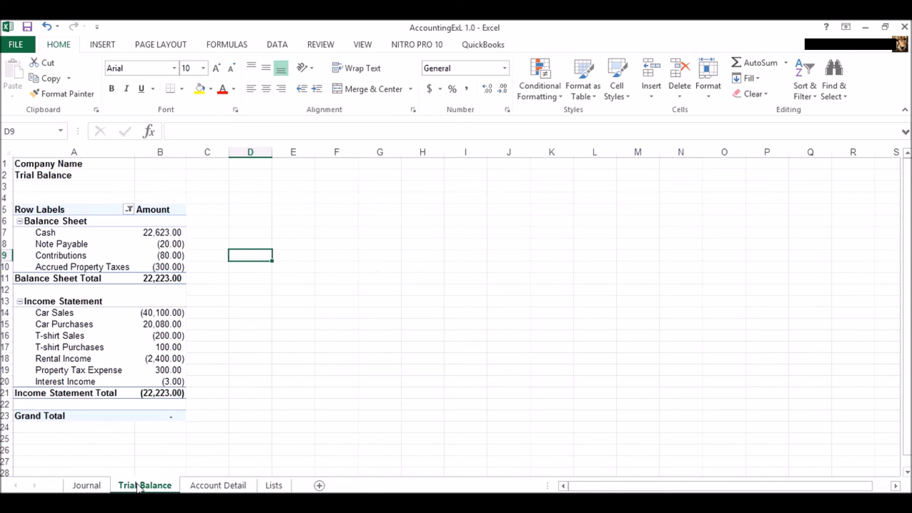
{"action": "right_click", "coordinate": [79, 326]}
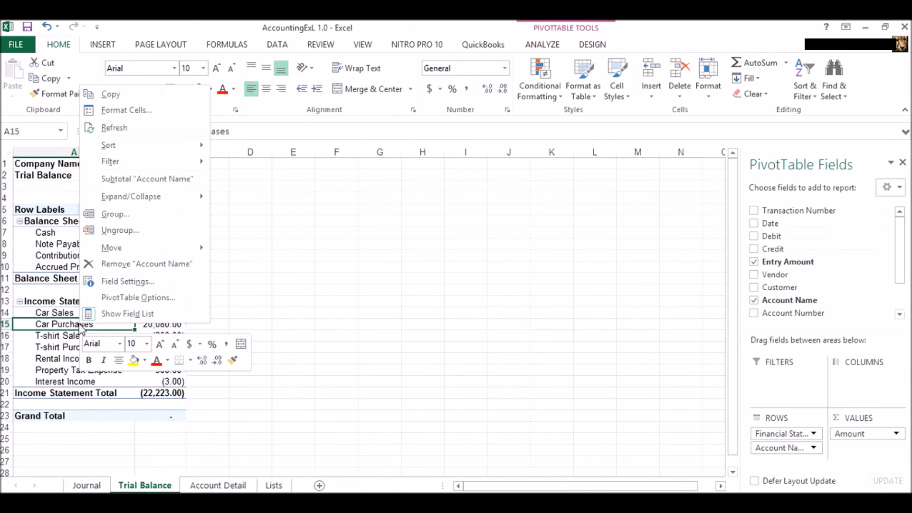
{"action": "left_click", "coordinate": [112, 127]}
{"action": "left_click", "coordinate": [378, 313]}
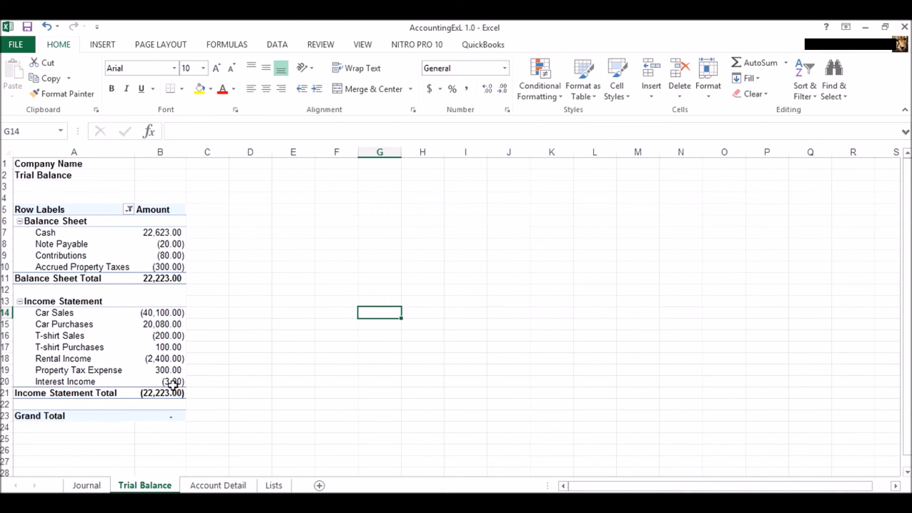
Step: Compare the Journal sheet's entries with the account balances on the Trial Balance sheet
{"action": "left_click", "coordinate": [87, 485]}
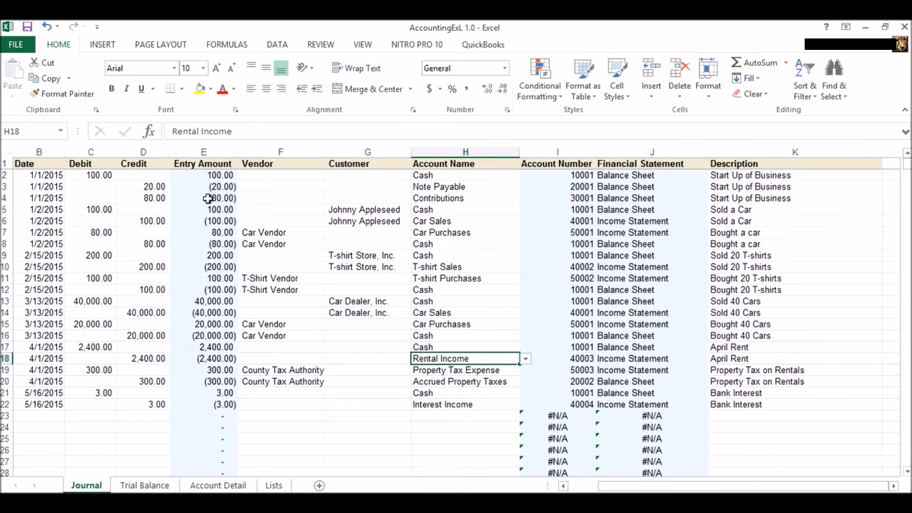
{"action": "left_click", "coordinate": [145, 485]}
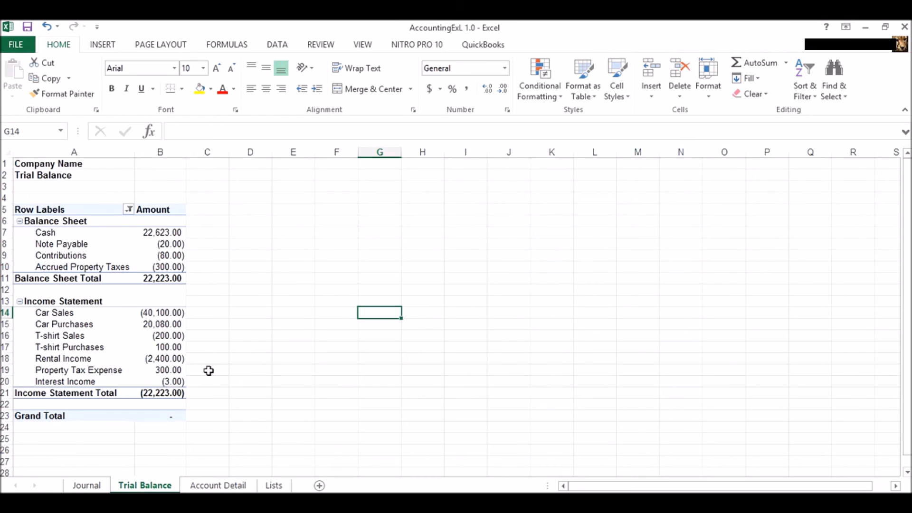
{"action": "left_click", "coordinate": [235, 360]}
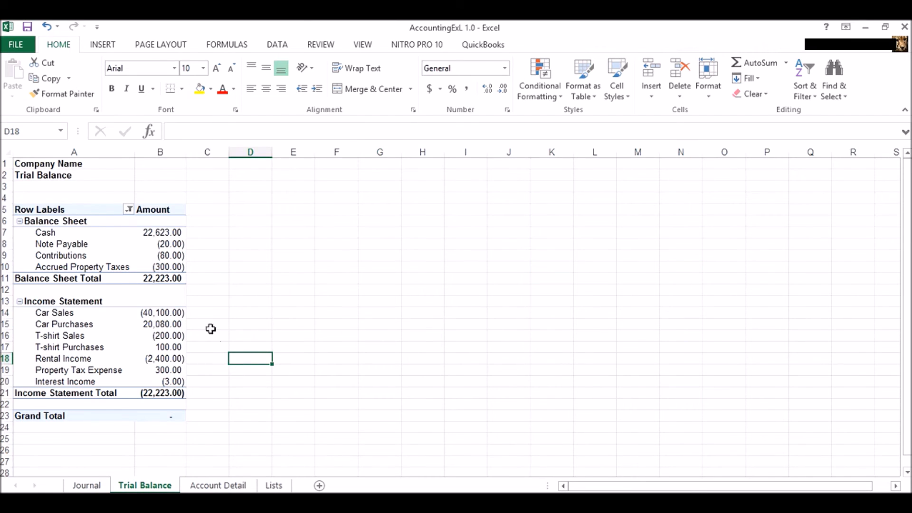